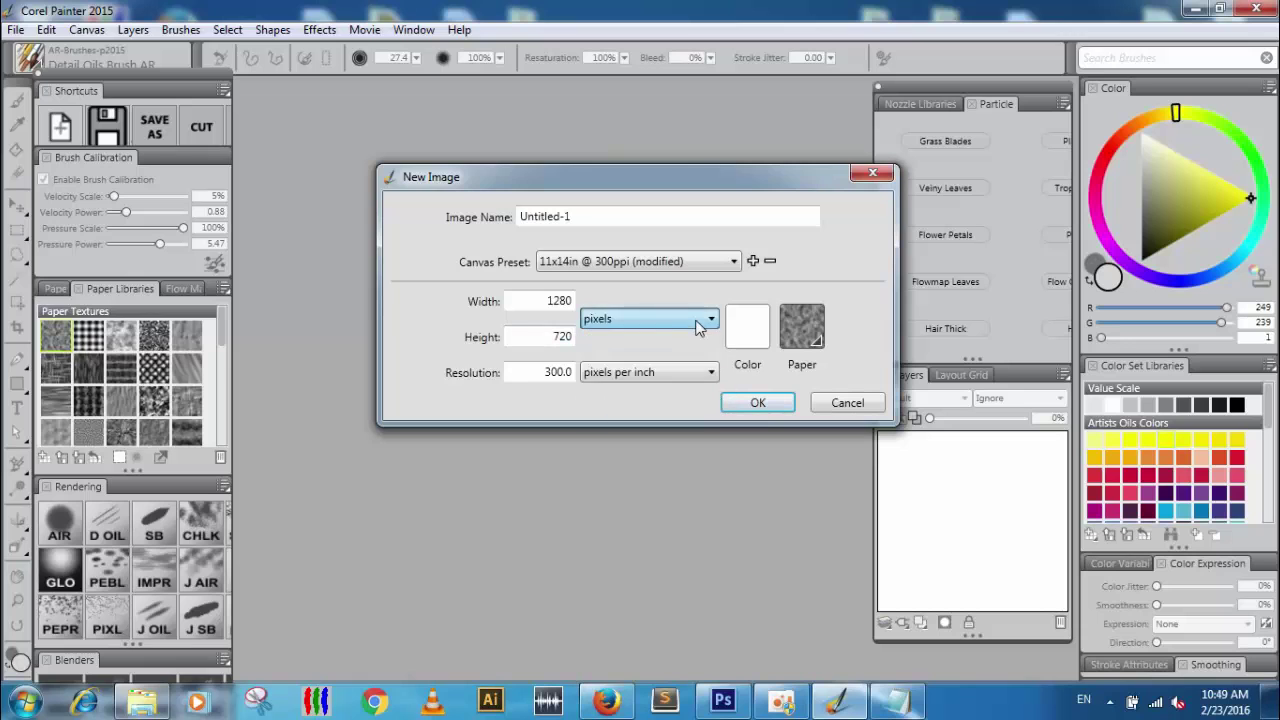
Create a new 1280 × 720 pixel image at 300 pixels per inch and maximize its window
left_click(758, 402)
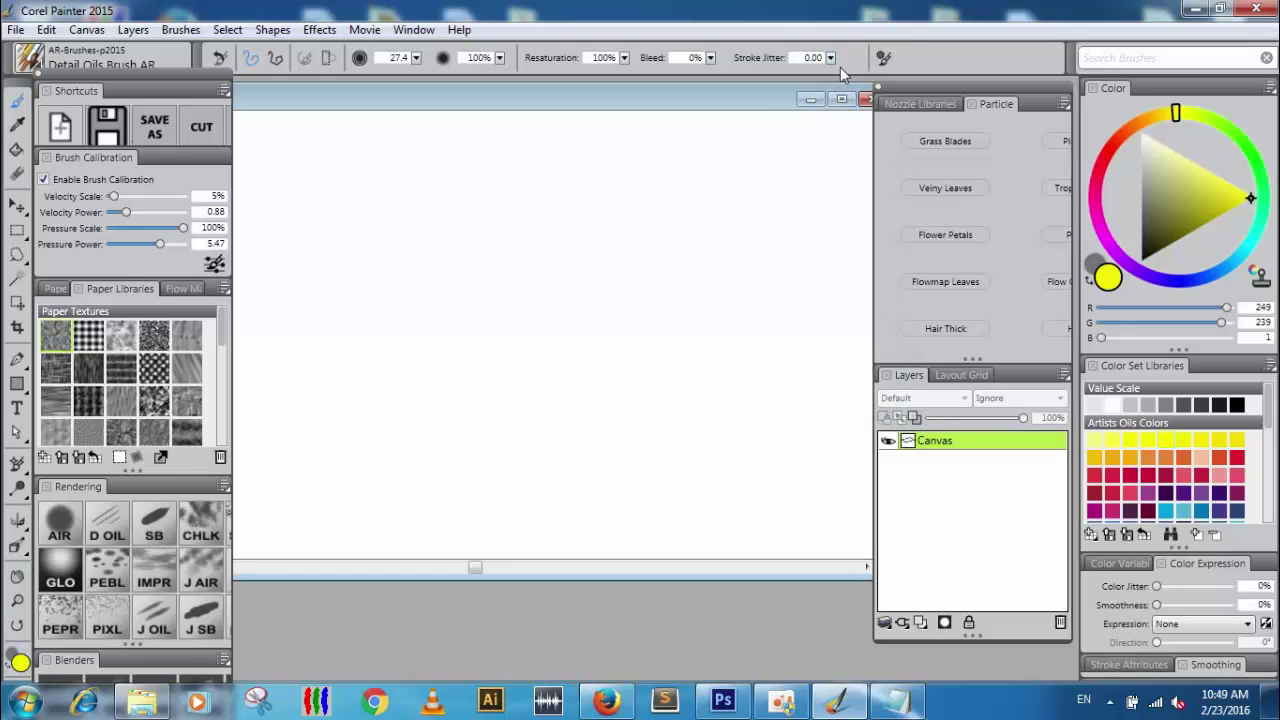
left_click(841, 99)
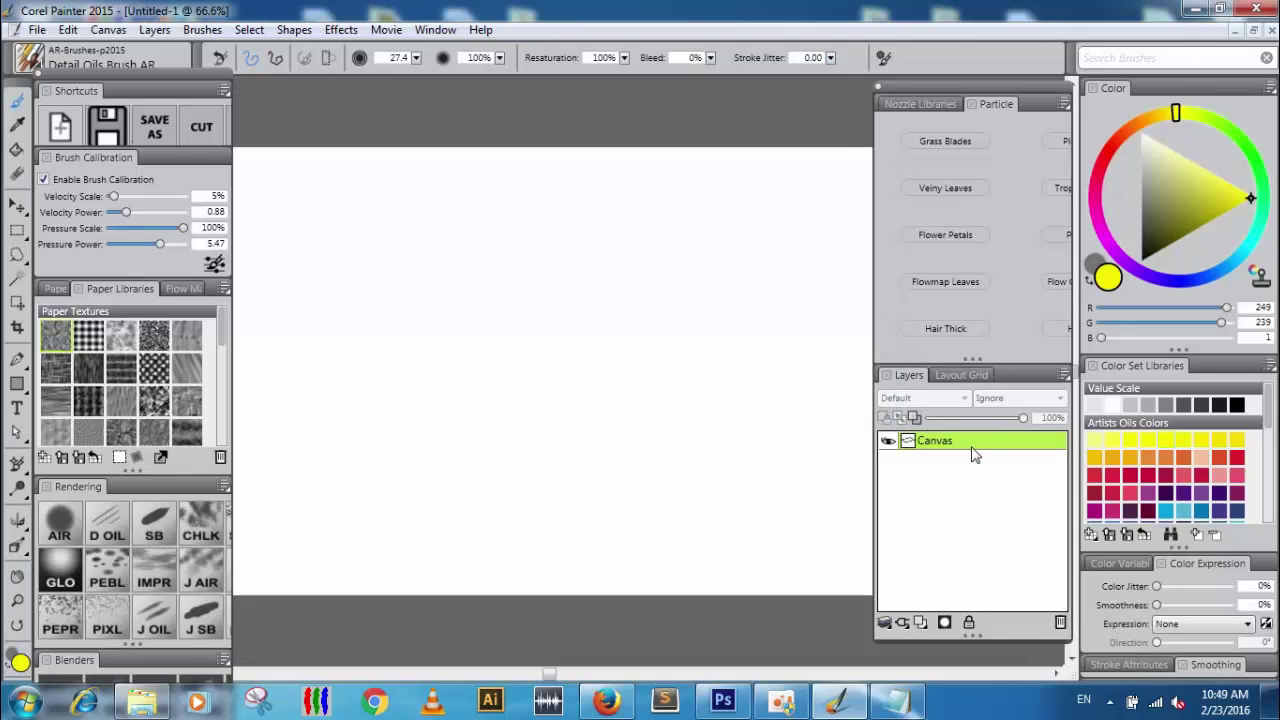
Open banana.png from the desktop in Corel Painter, maximize it, and show its Canvas layer behind the banana
left_click(1185, 8)
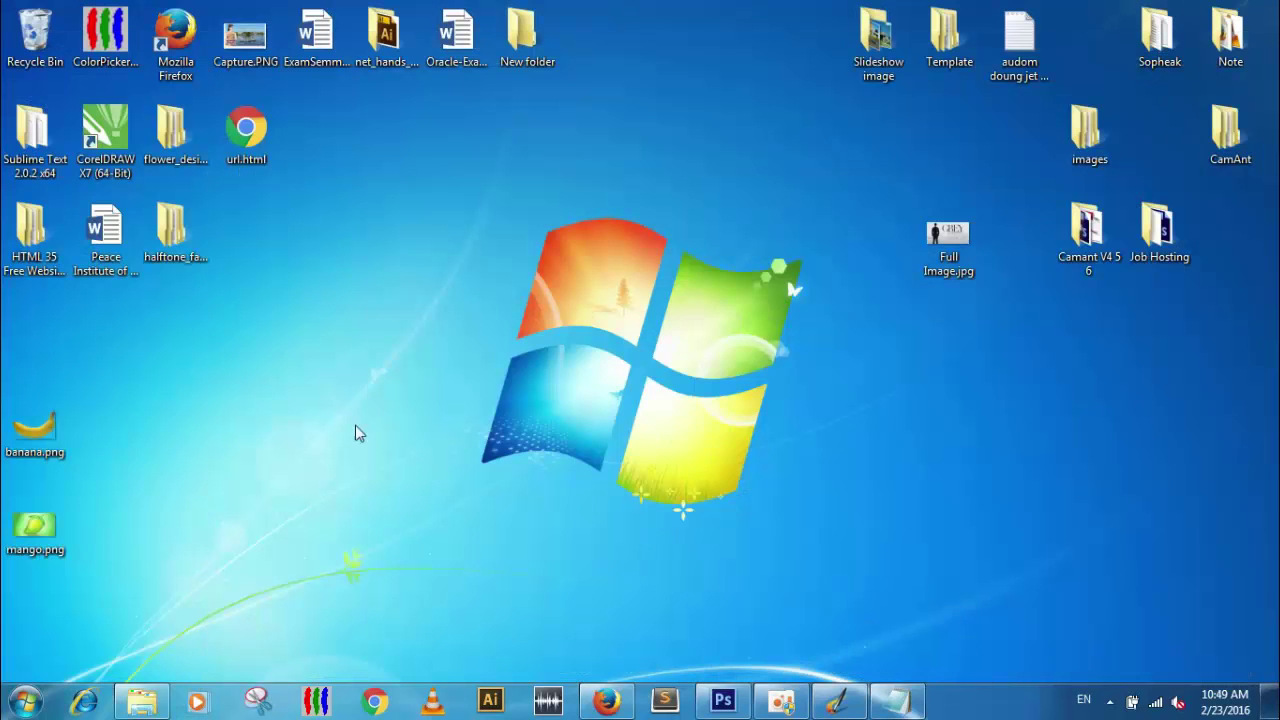
mouse_move(44, 441)
left_mouse_down()
mouse_move(395, 250)
mouse_move(530, 345)
mouse_move(645, 535)
mouse_move(818, 693)
mouse_move(769, 610)
left_mouse_up()
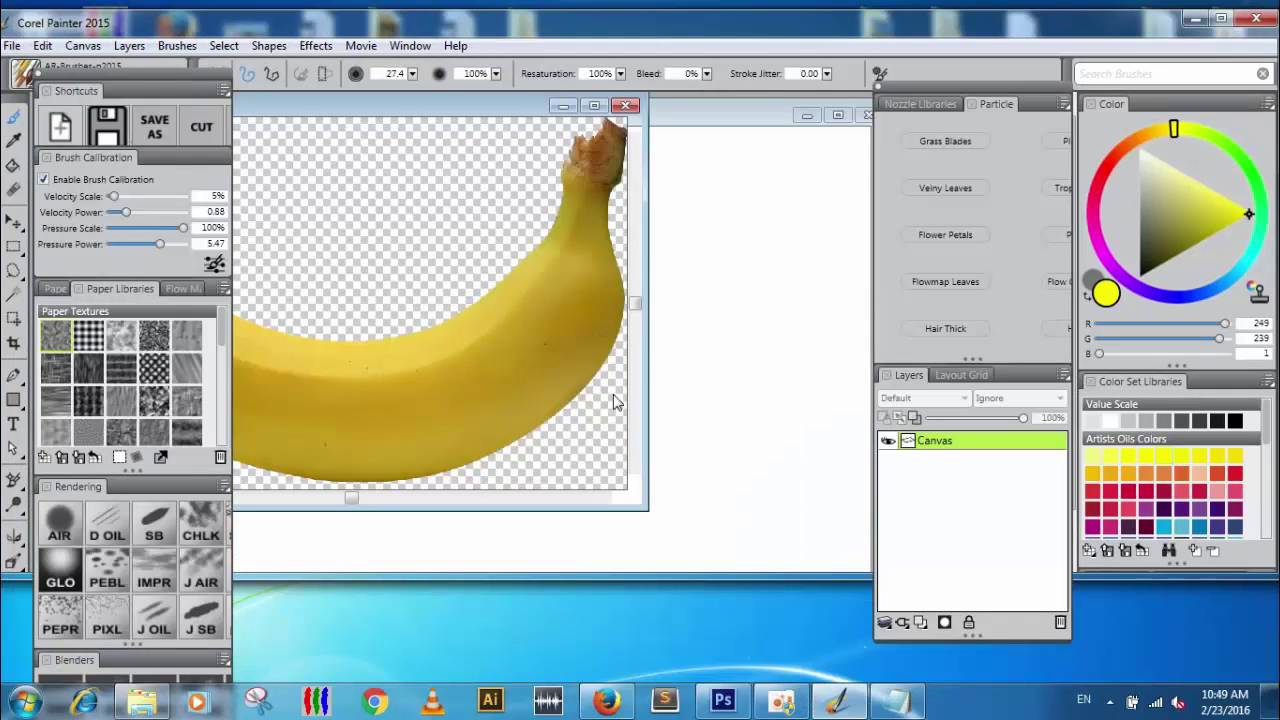
left_click(598, 106)
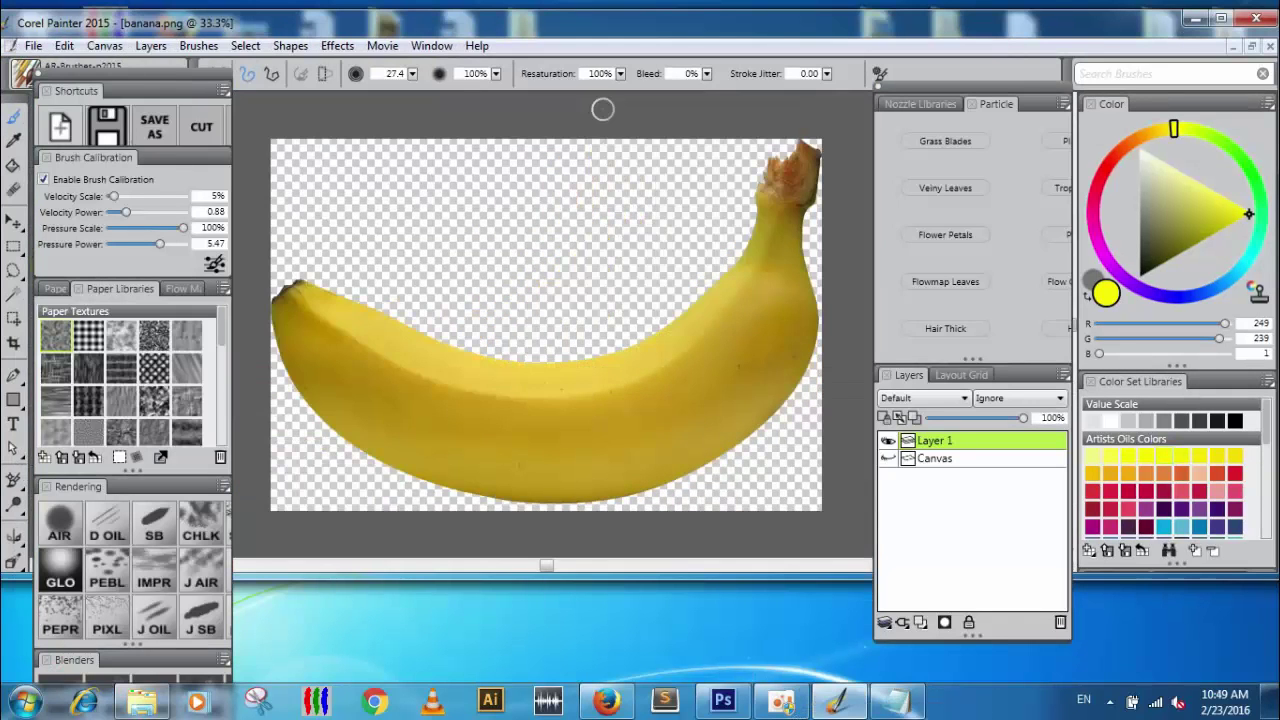
left_click(888, 459)
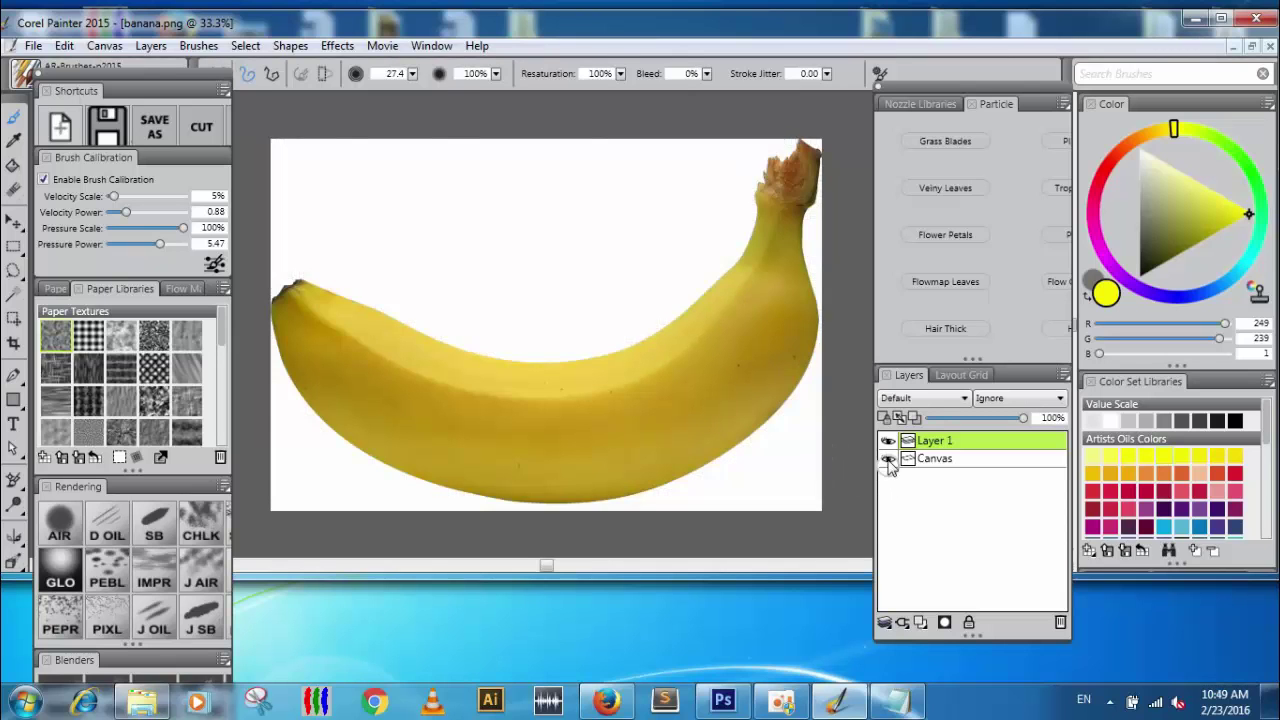
left_click(888, 461)
left_click(888, 461)
left_click(1220, 18)
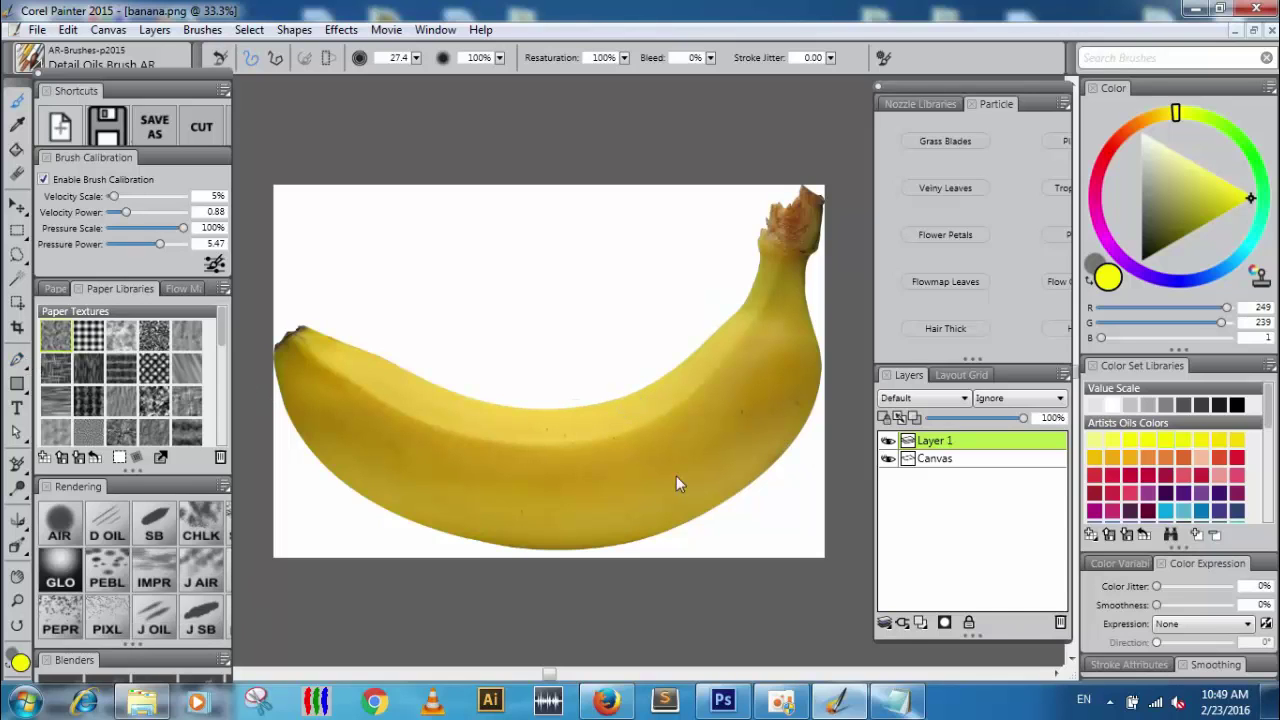
Add a new layer above Layer 1 and name it Banana
left_click(920, 622)
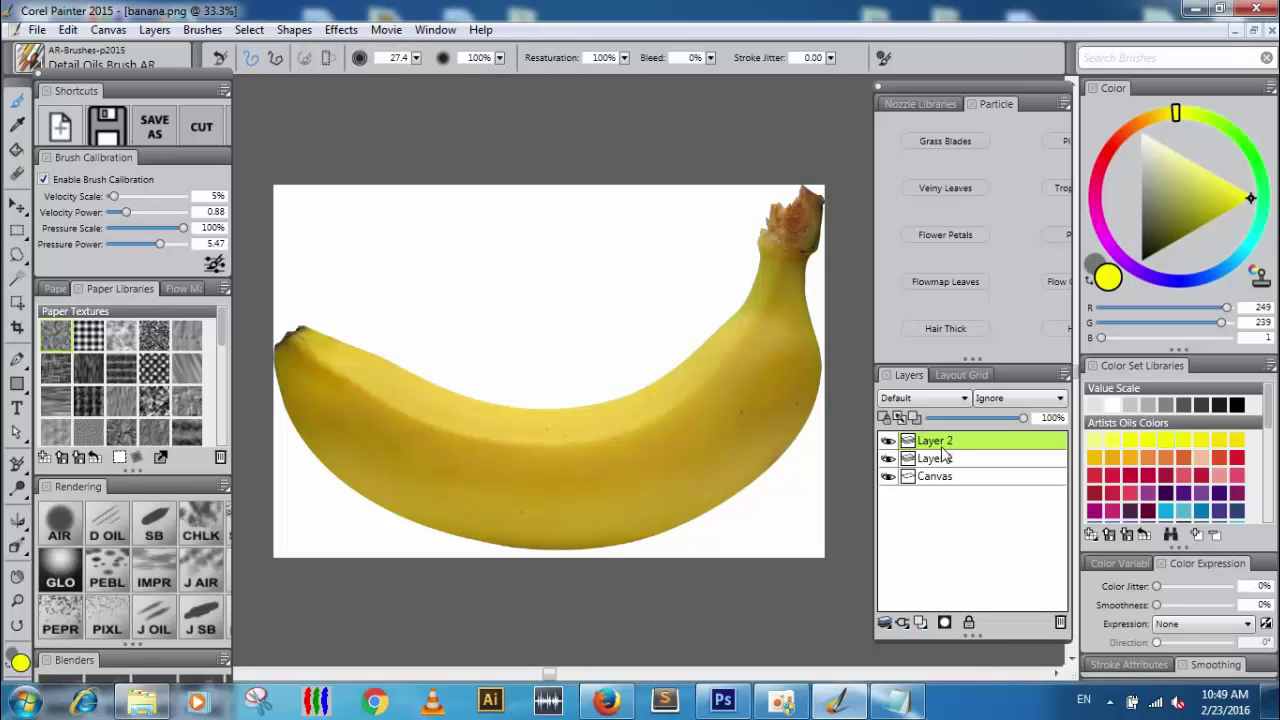
double_click(938, 442)
type("Ban")
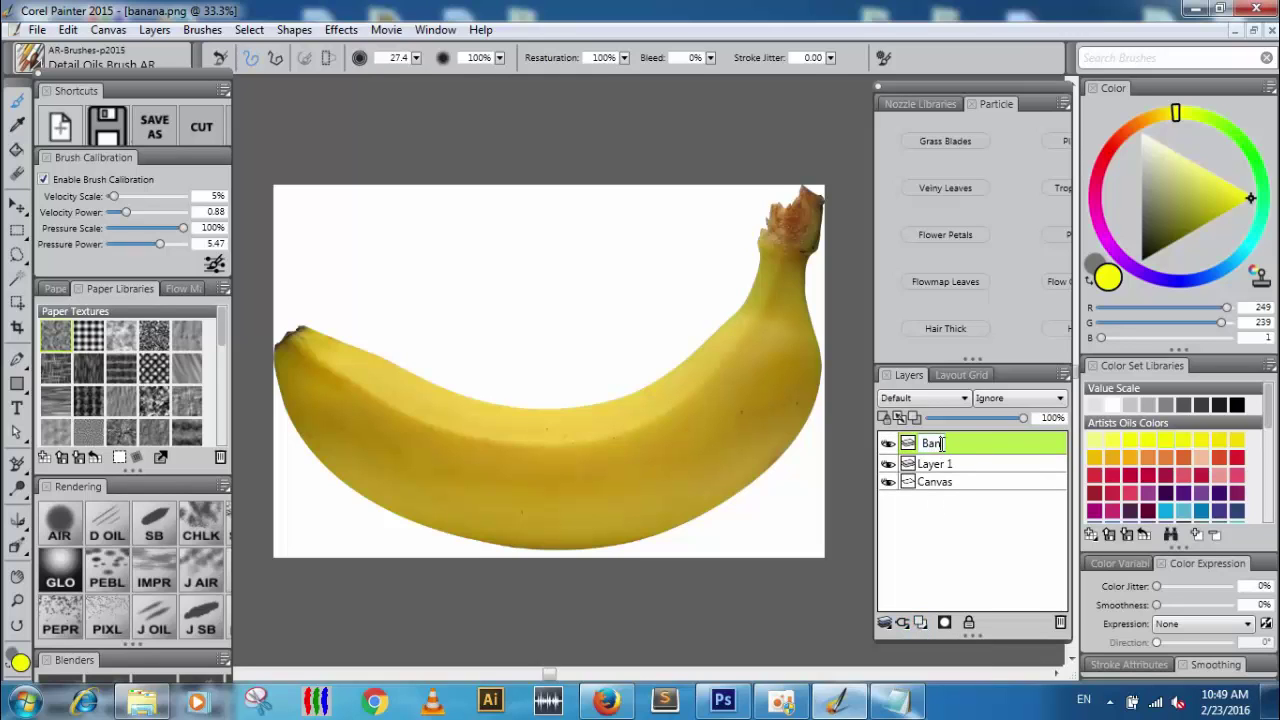
type("ana")
key("Return")
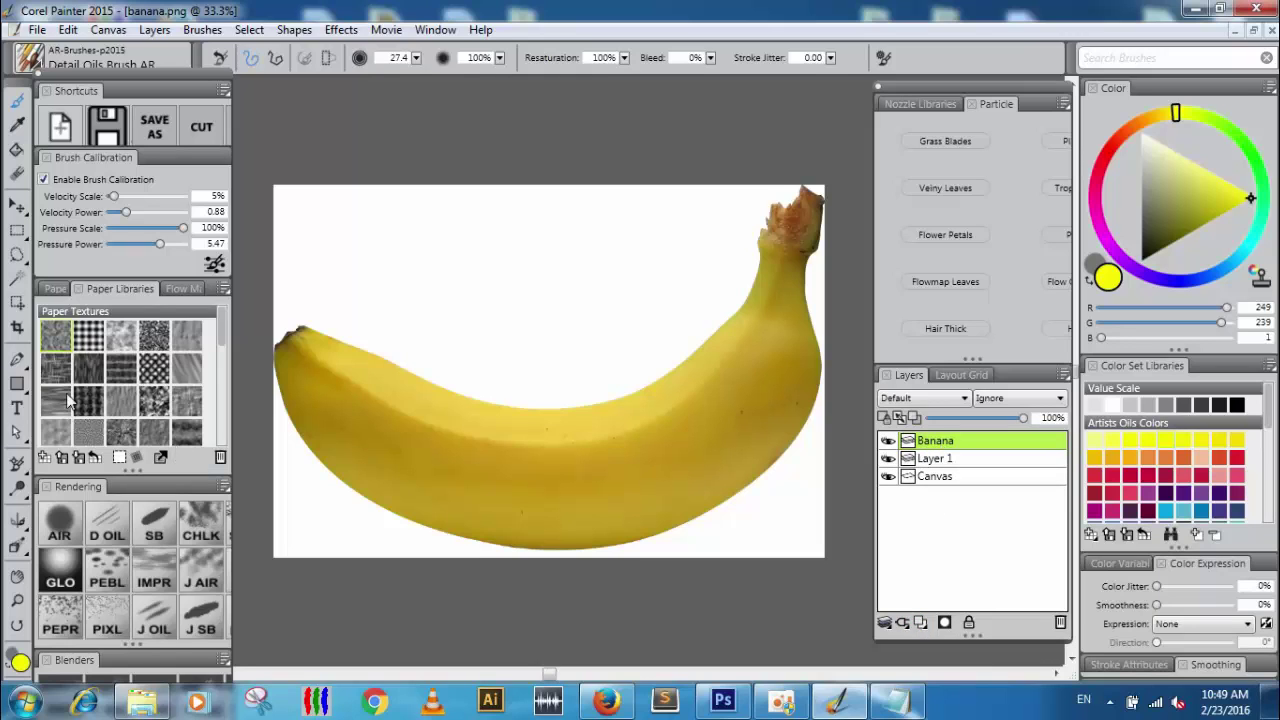
Trace the banana's upper edge with the Pen tool, from the dark tip along the inner curve to the stem
left_click(17, 358)
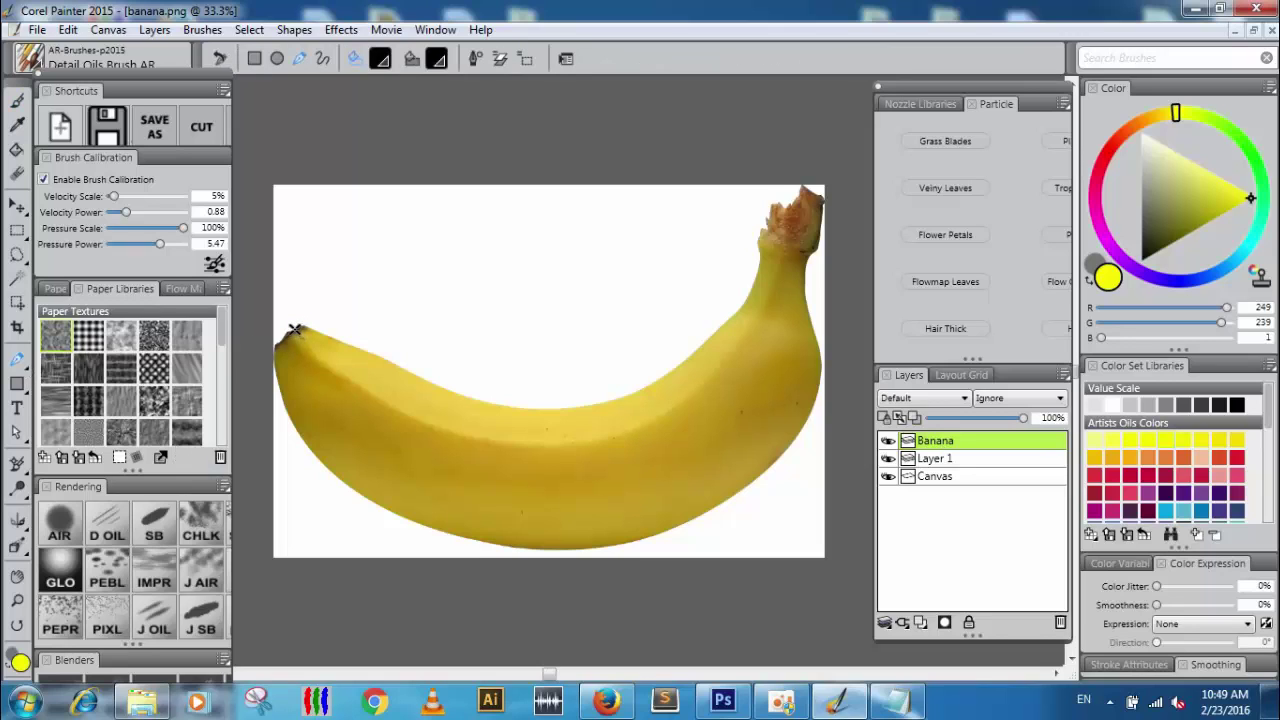
left_click(294, 329)
left_click(301, 327)
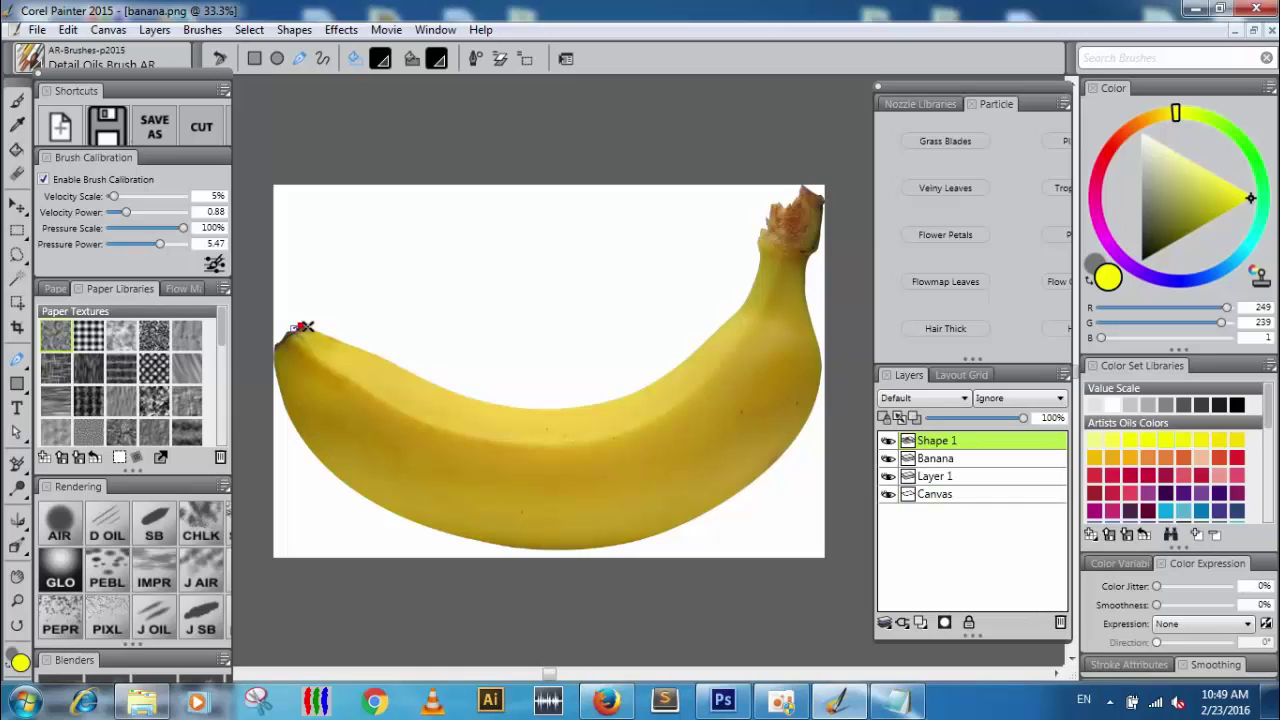
left_click_drag(379, 354, 409, 368)
left_click_drag(526, 411, 581, 401)
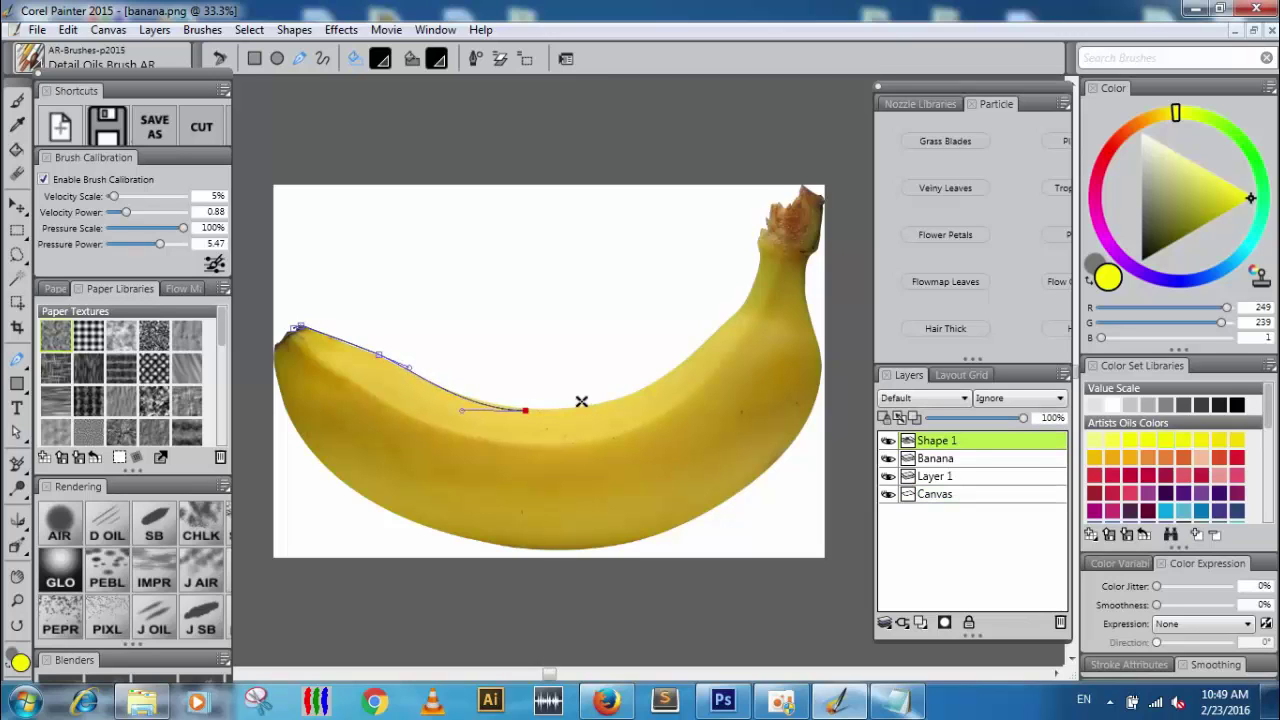
left_click_drag(676, 370, 777, 221)
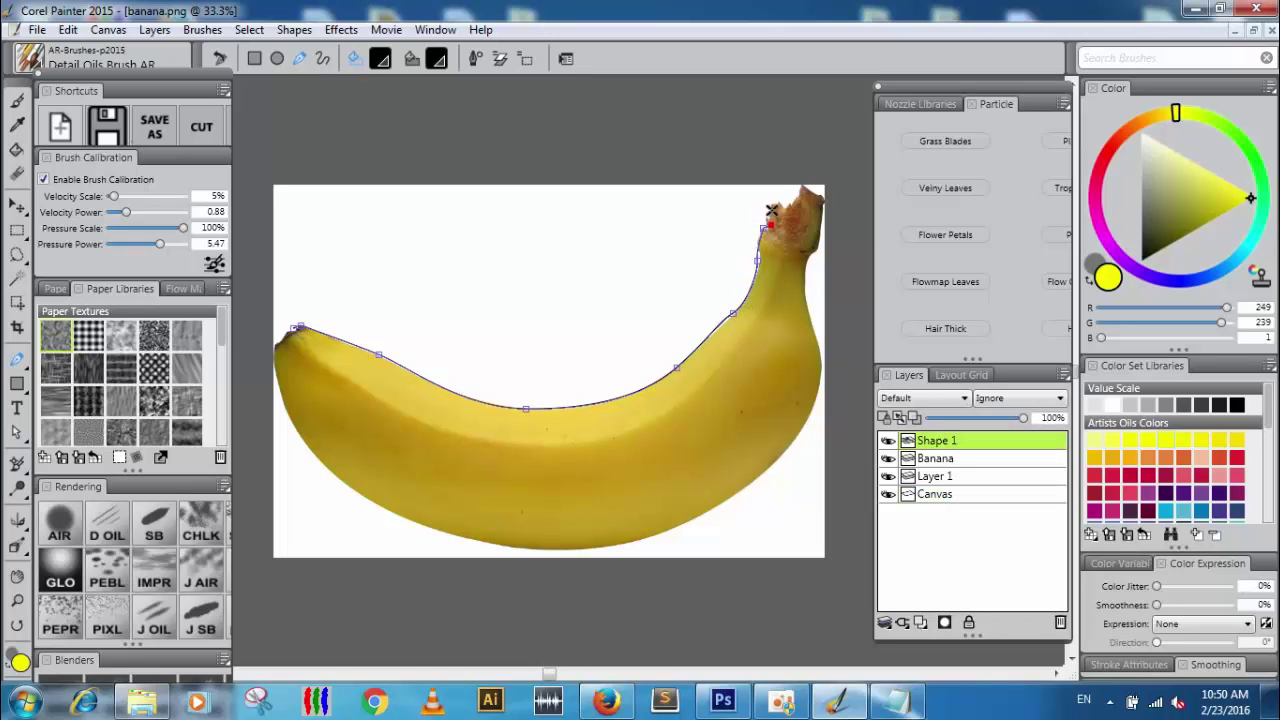
Continue the pen path around the stem's cut end and along the banana's lower edge back toward the dark tip
left_click_drag(795, 197, 800, 188)
left_click(823, 200)
left_click_drag(818, 246, 807, 278)
left_click_drag(817, 343, 830, 374)
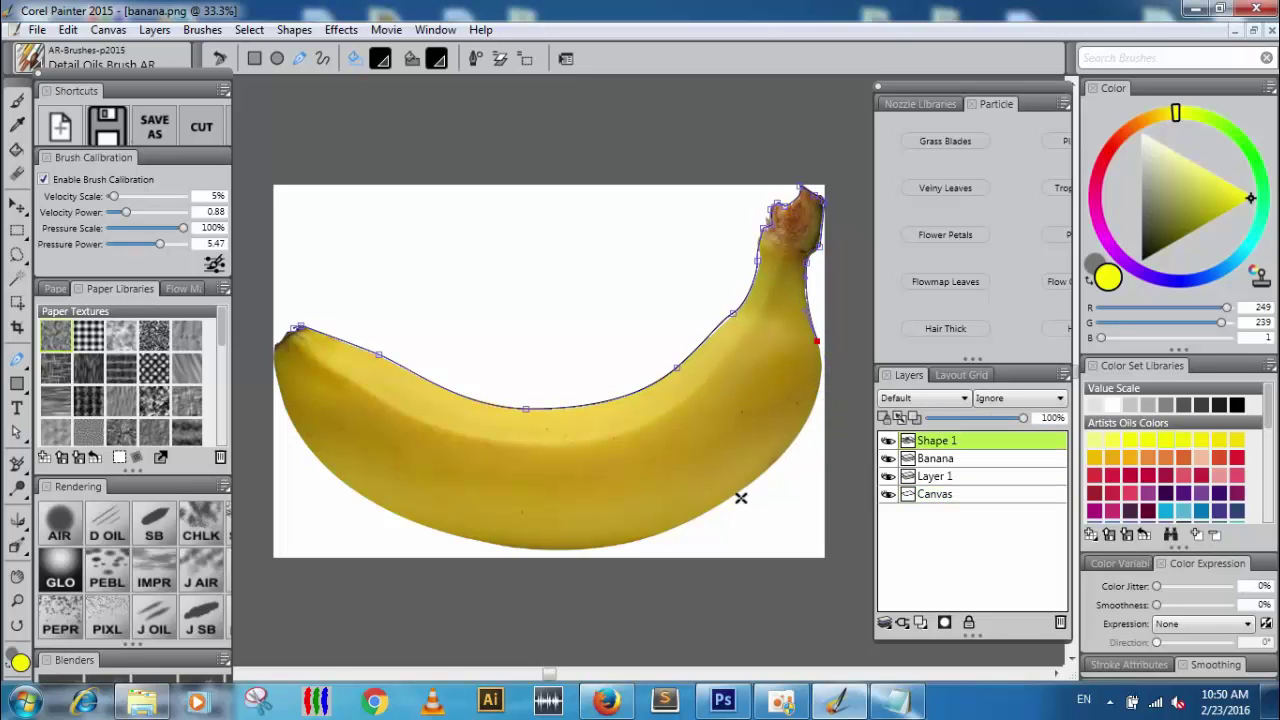
left_click_drag(724, 502, 636, 559)
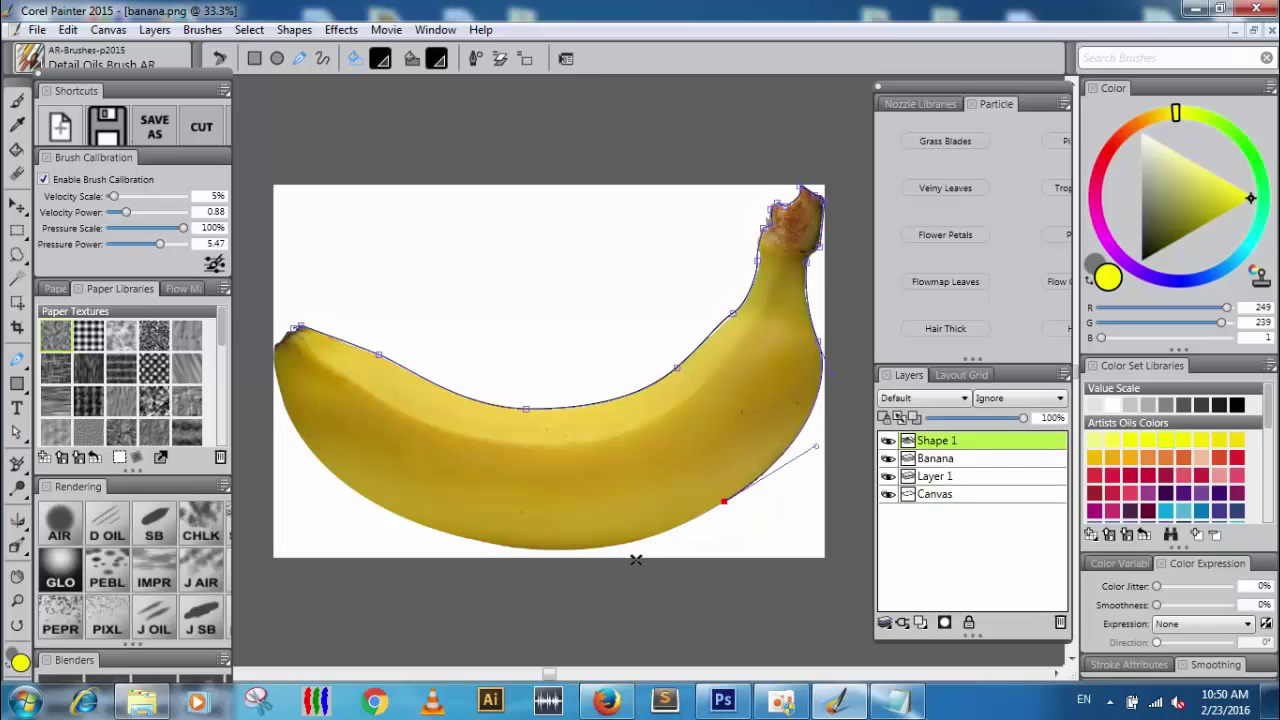
left_click_drag(433, 530, 337, 498)
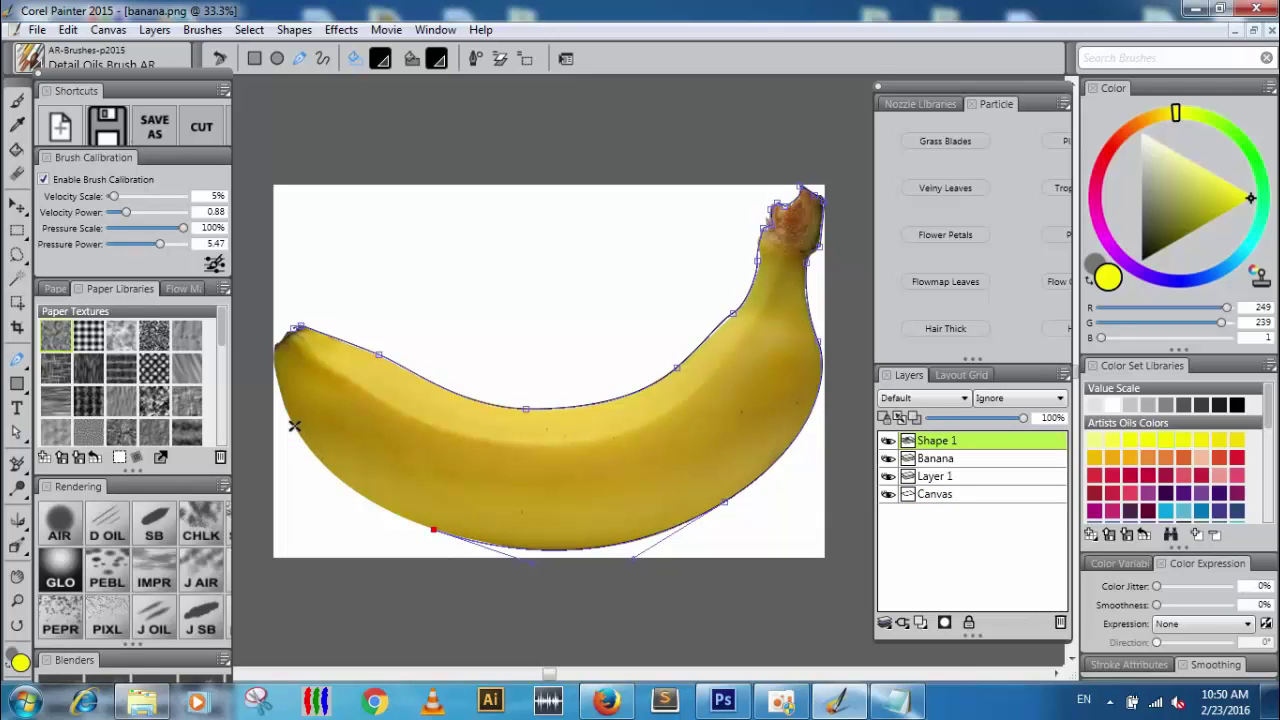
left_click_drag(294, 426, 281, 330)
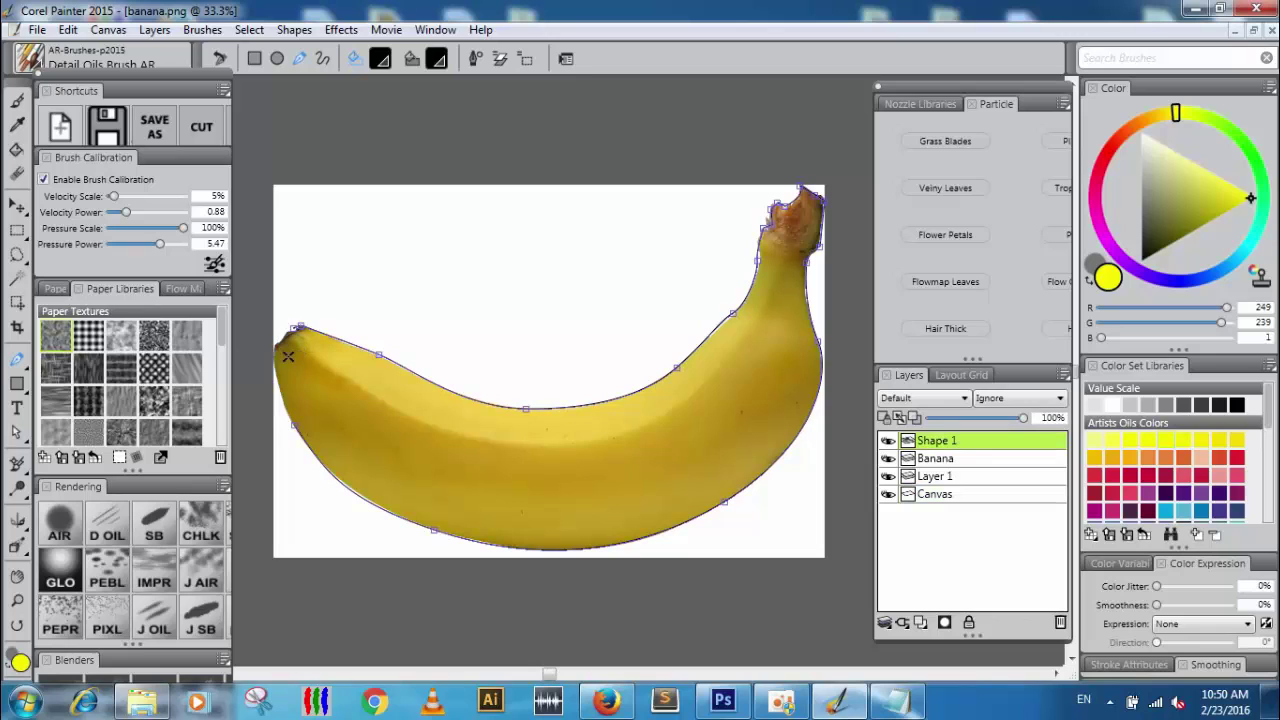
Try to close the pen outline with extra anchor points around the banana's dark tip
left_click(273, 346)
key("ctrl+z")
mouse_move(278, 347)
left_mouse_down()
mouse_move(288, 329)
mouse_move(276, 341)
left_mouse_up()
left_click(277, 340)
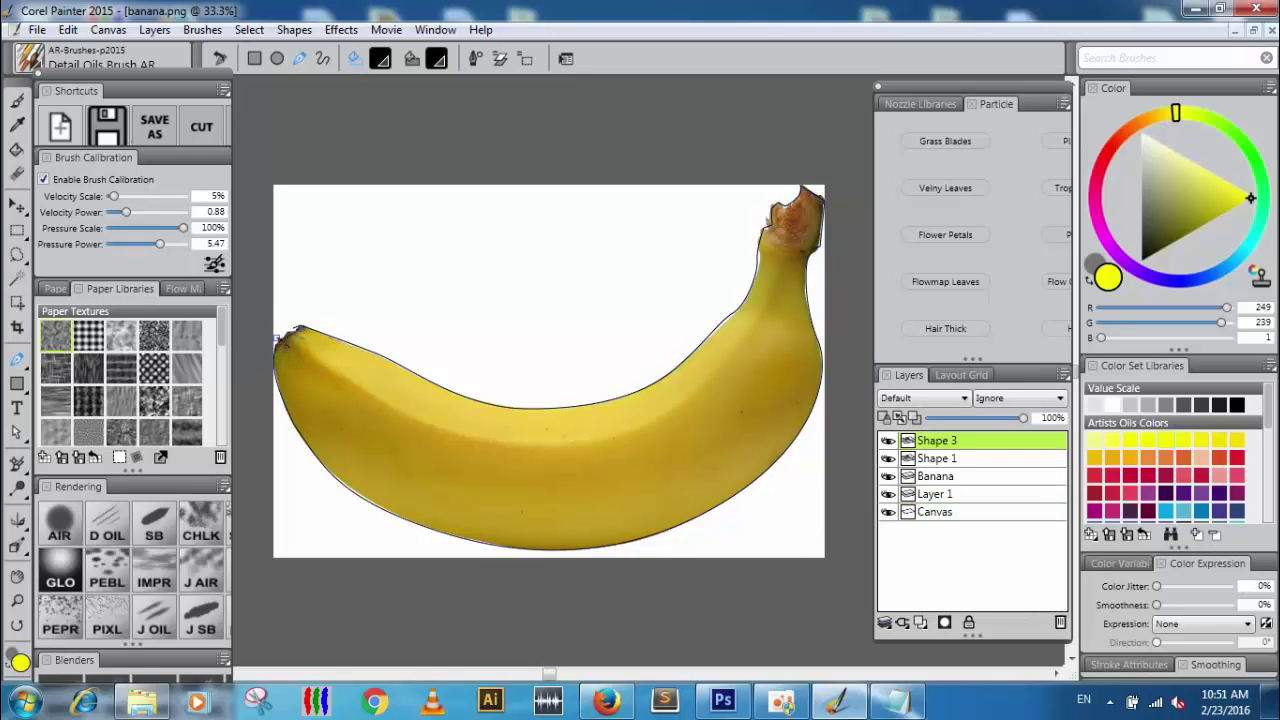
left_click(284, 334)
left_click(290, 333)
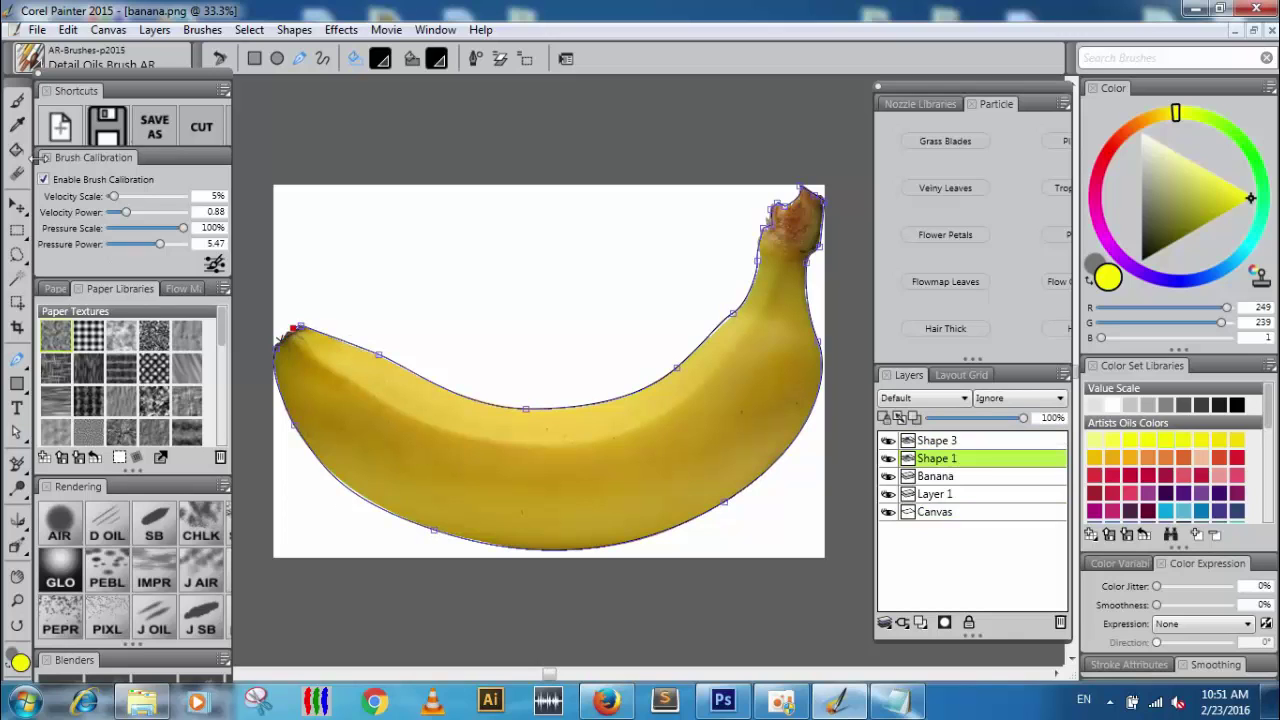
Toggle layer visibility to compare the two traced shapes with the photo, leaving Banana and Shape 3 hidden and Shape 1 selected
left_click(17, 205)
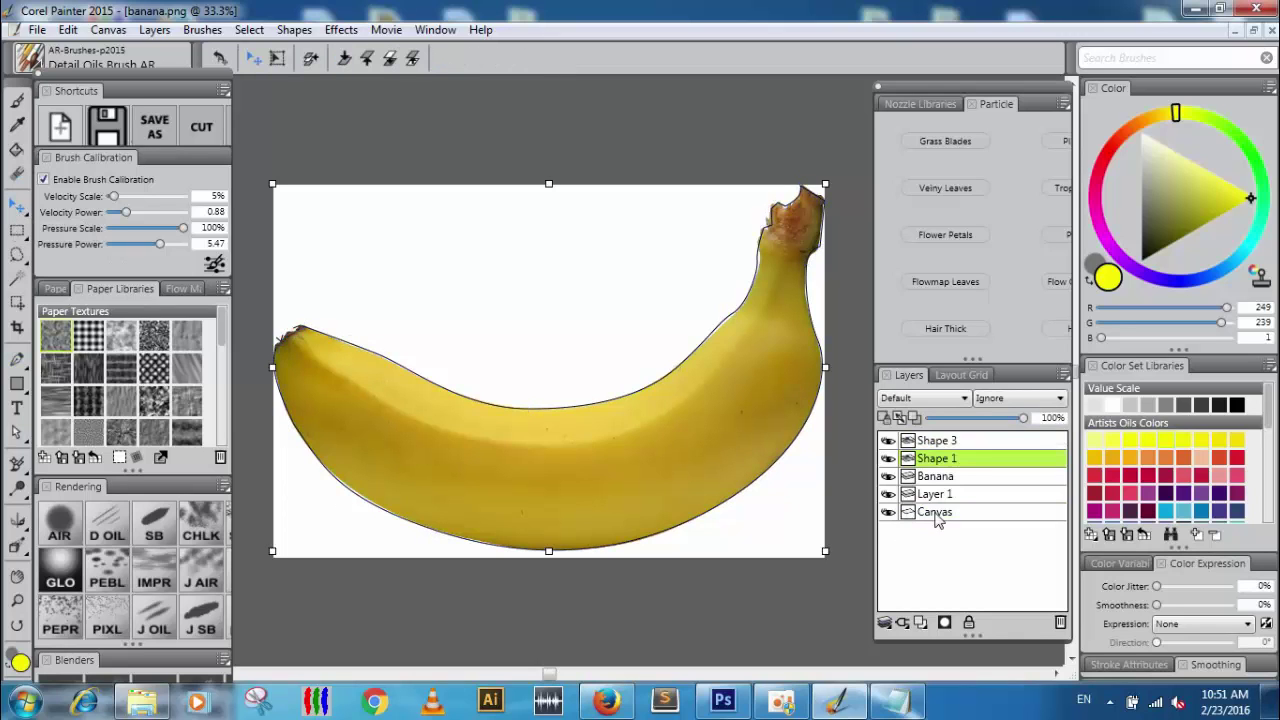
left_click(888, 494)
left_click(888, 494)
left_click(888, 494)
left_click(888, 494)
left_click(942, 444)
left_click(888, 441)
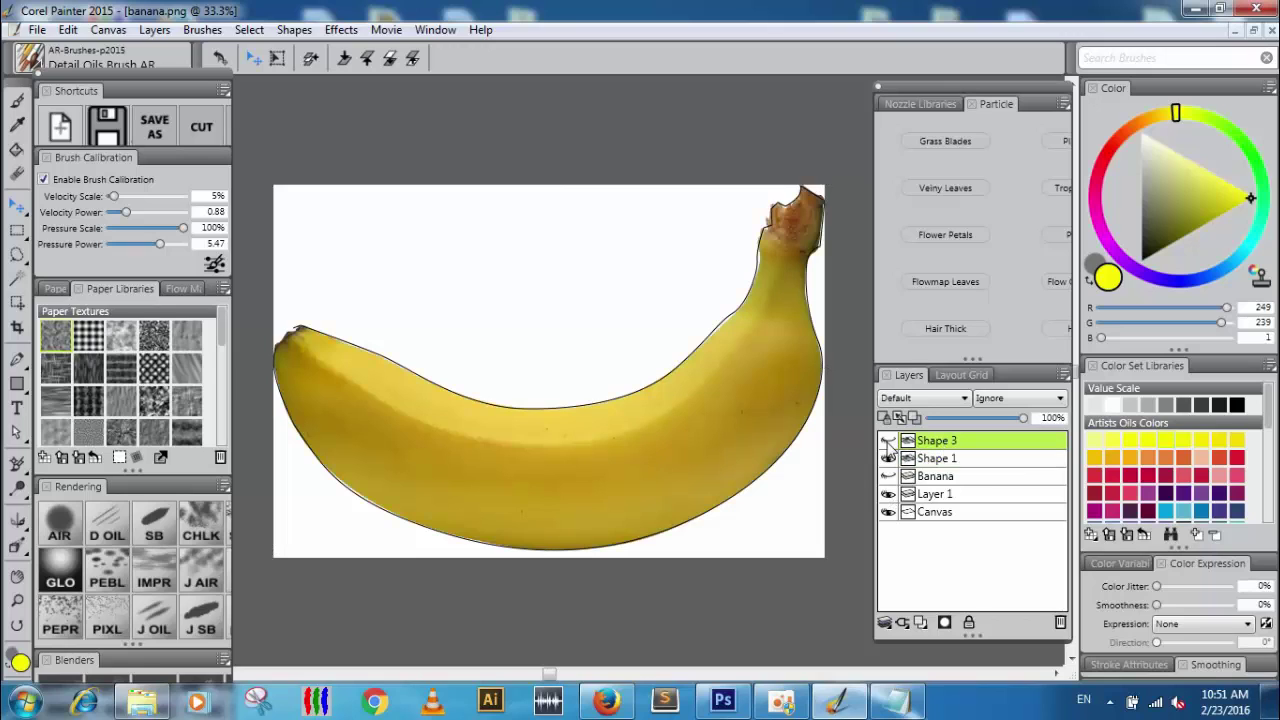
left_click(888, 441)
left_click(888, 441)
left_click(888, 458)
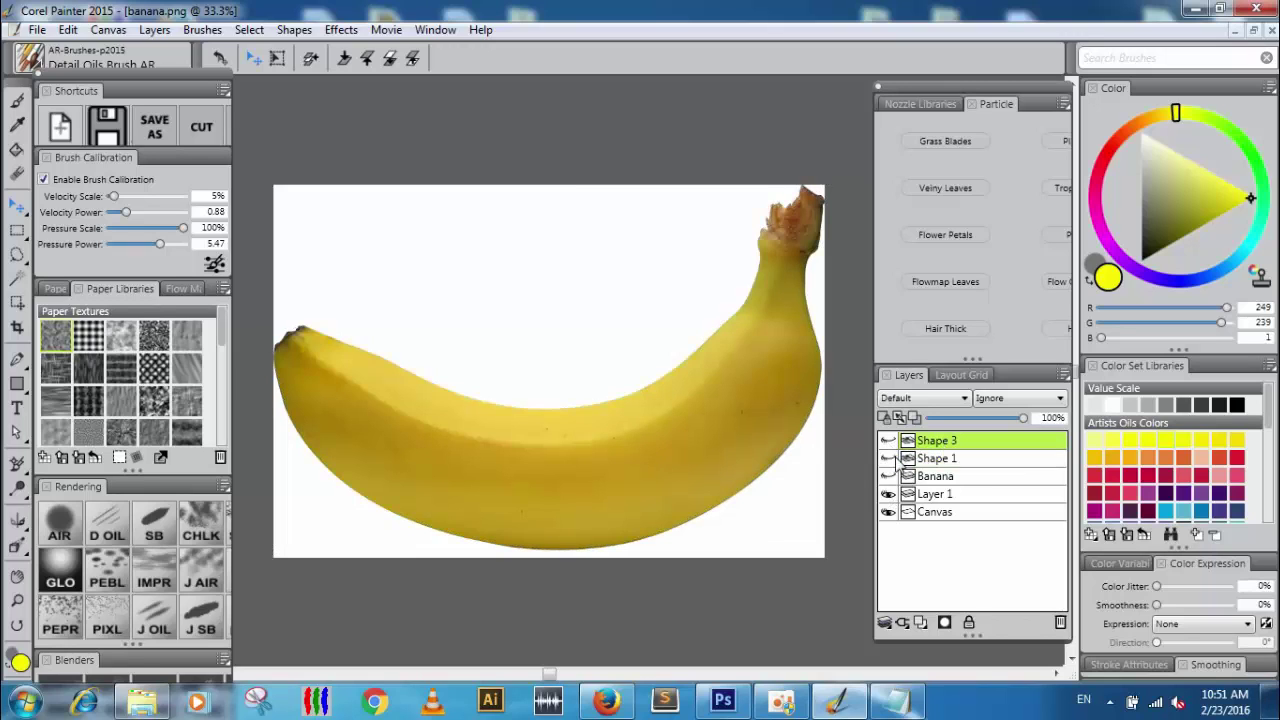
left_click(888, 458)
left_click(950, 460)
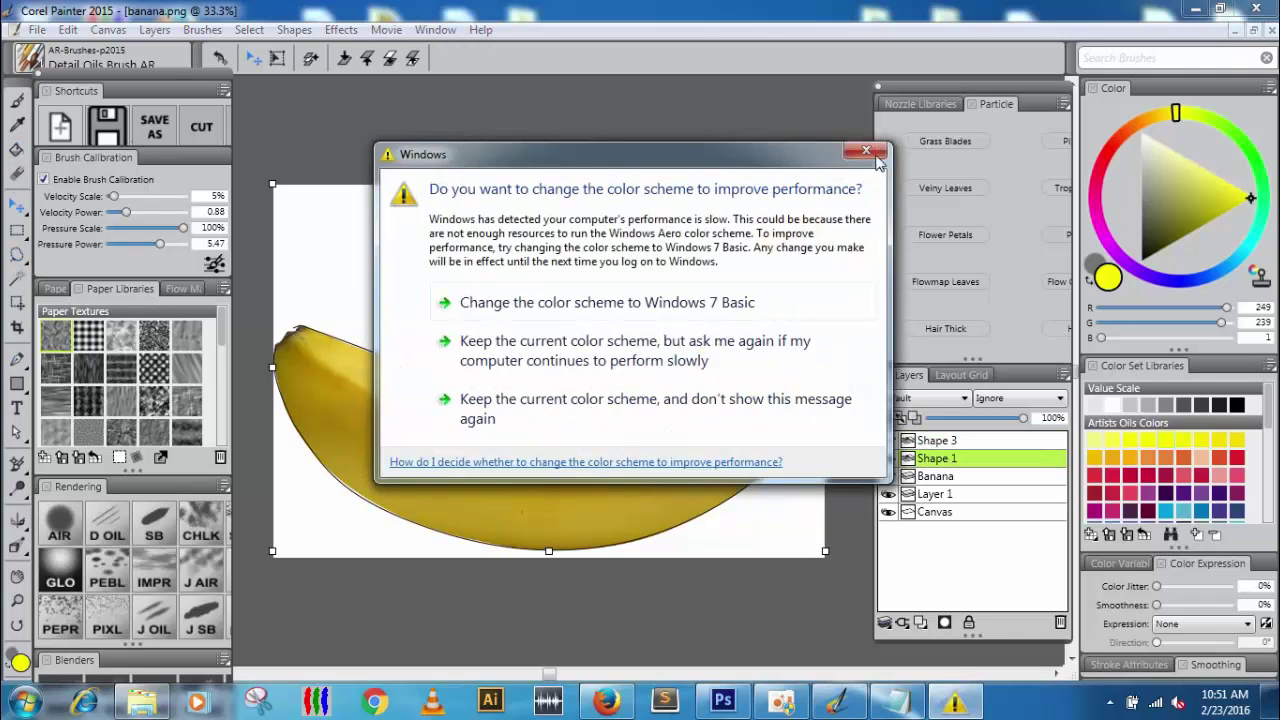
left_click(874, 157)
Extend the Shape 1 path with short pen segments around the dark tip to complete the banana outline
left_click(17, 358)
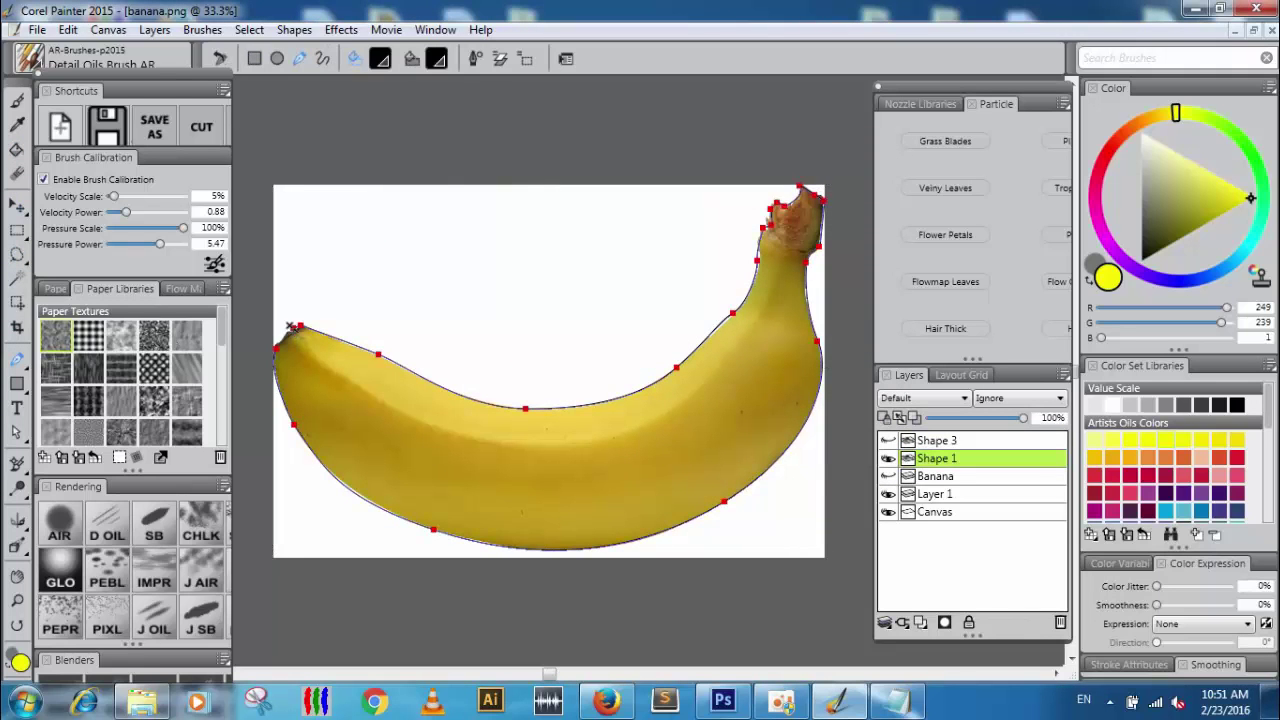
left_click(294, 328)
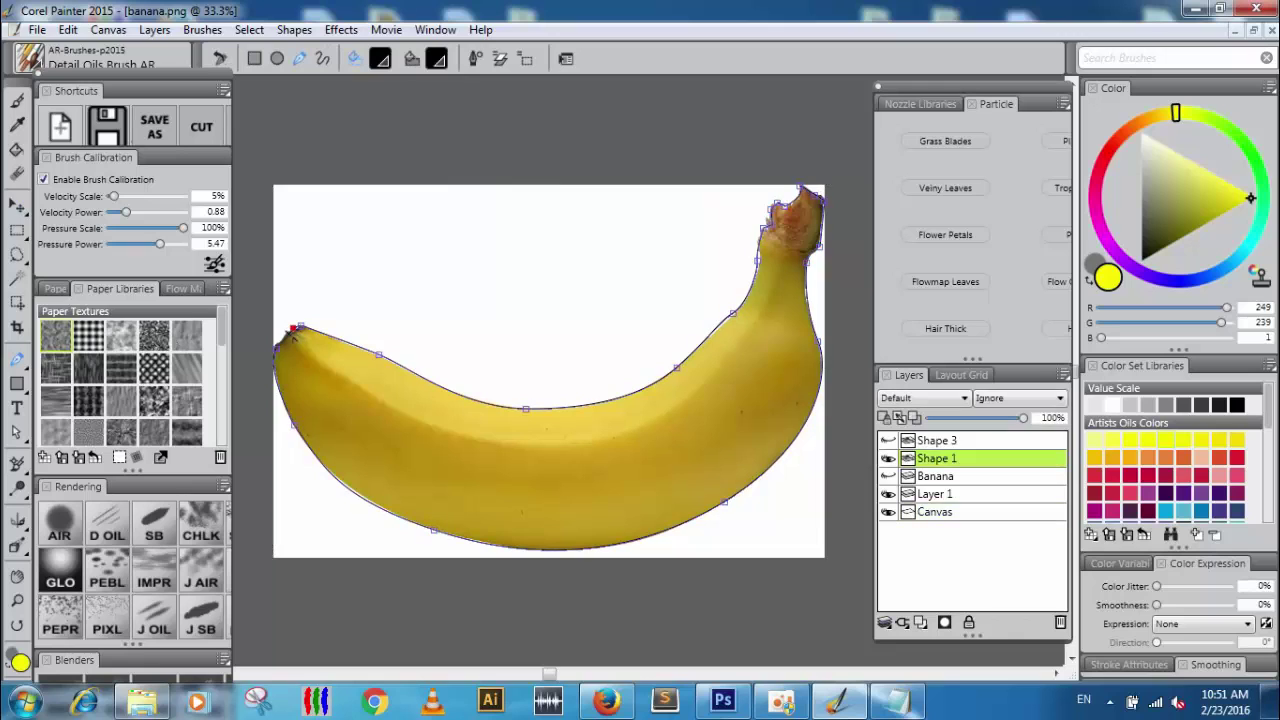
left_click(287, 334)
left_click(282, 347)
left_click(280, 341)
left_click(276, 344)
Check the completed outline against the photo by toggling the visibility of Shape 1, Canvas and Layer 1
left_click(17, 204)
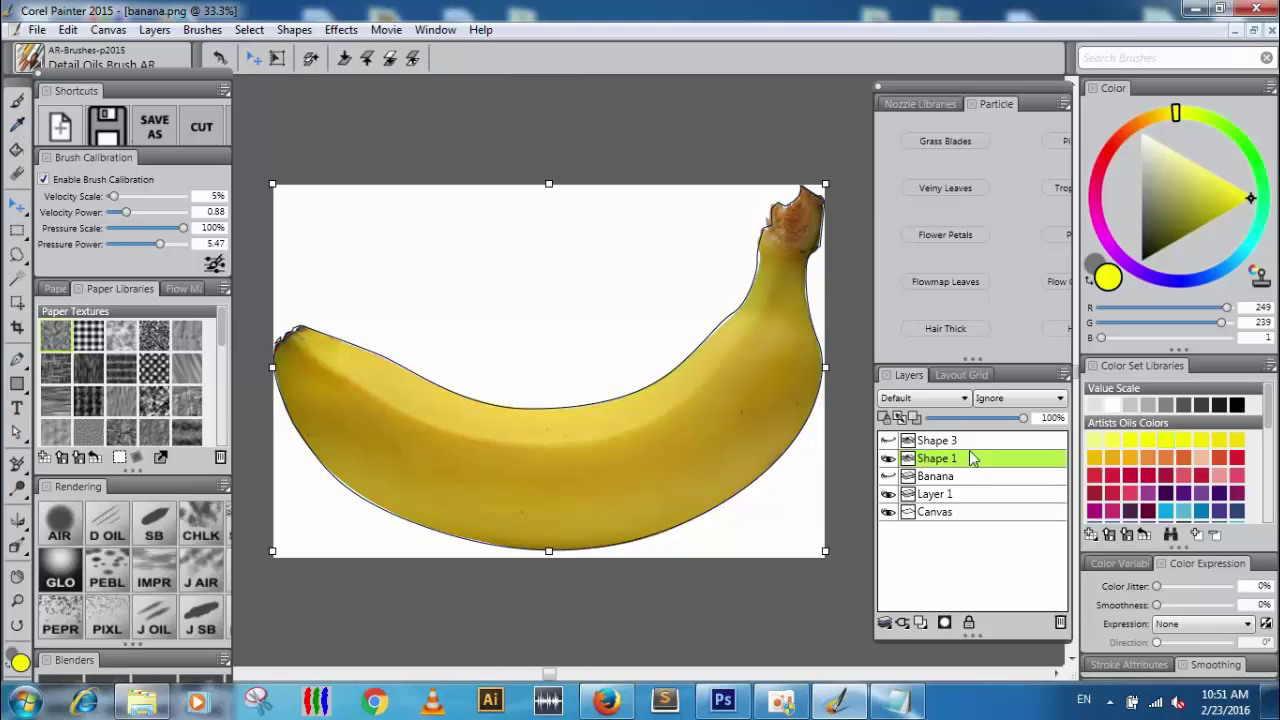
left_click(888, 458)
left_click(888, 458)
left_click(888, 512)
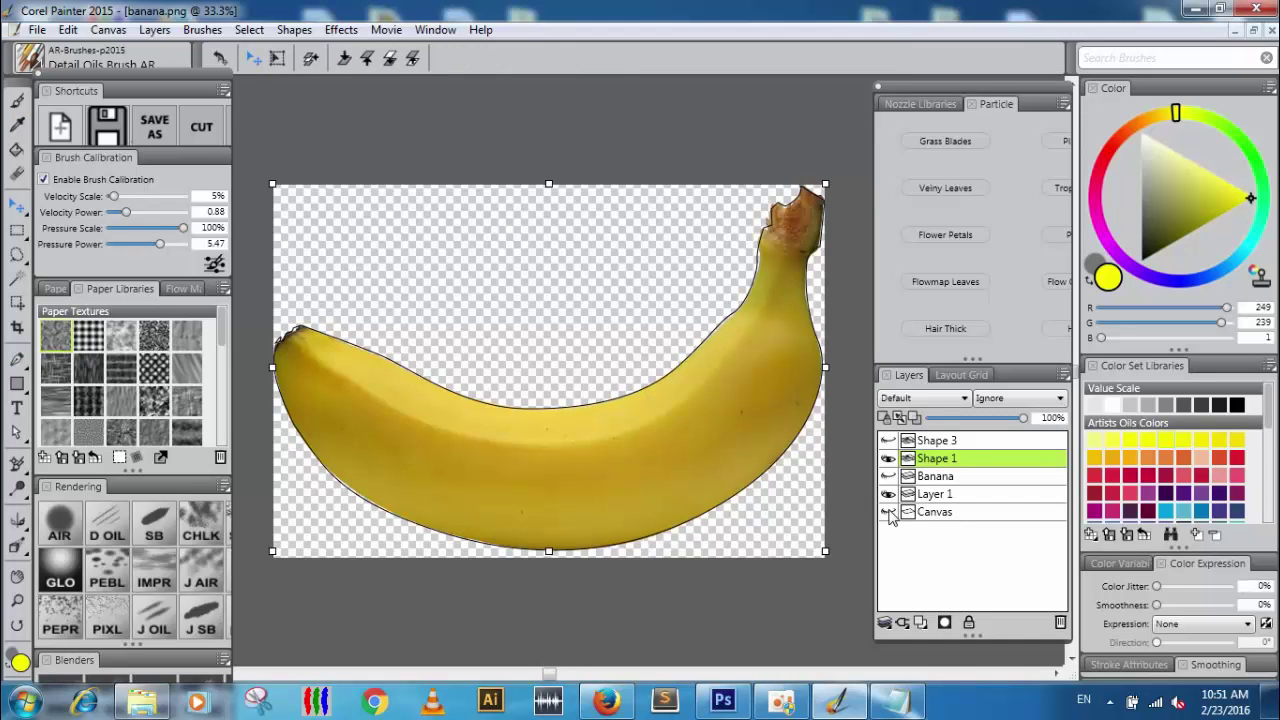
left_click(888, 512)
left_click(888, 494)
left_click(888, 496)
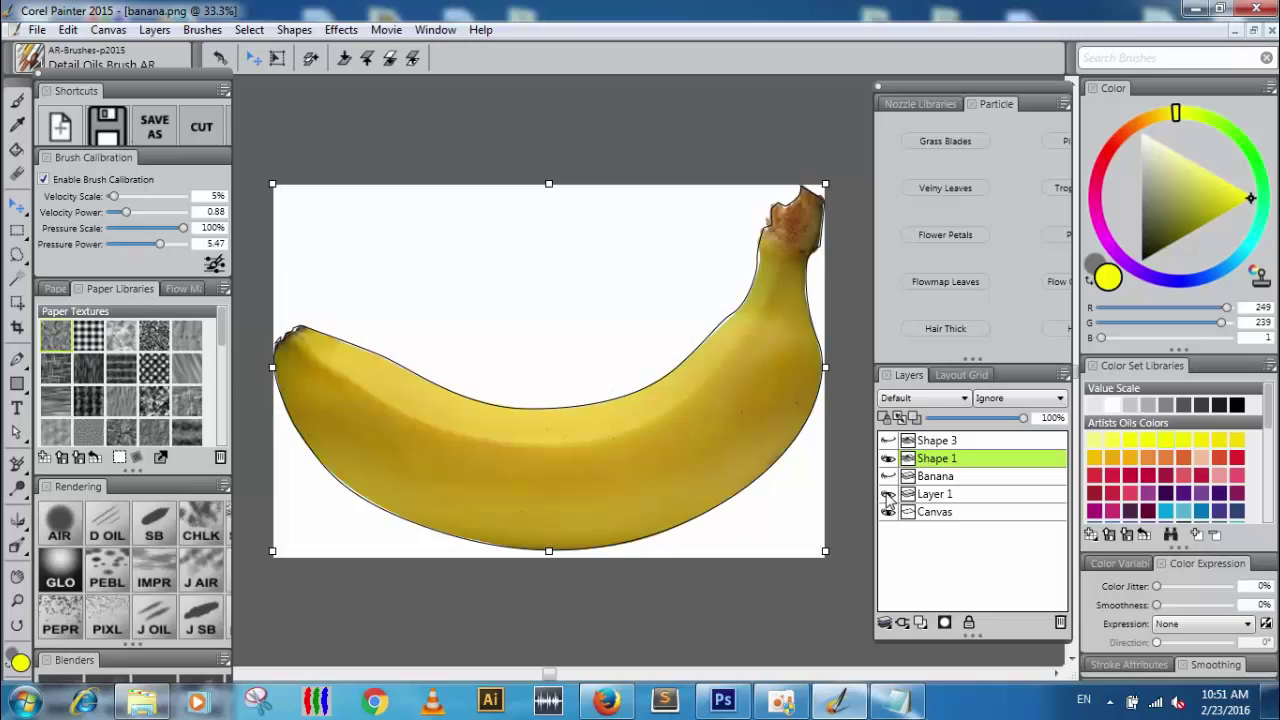
left_click(888, 496)
left_click(888, 496)
Show the stray Shape 3 layer at the banana's tip and delete it
left_click(888, 441)
left_click(962, 442)
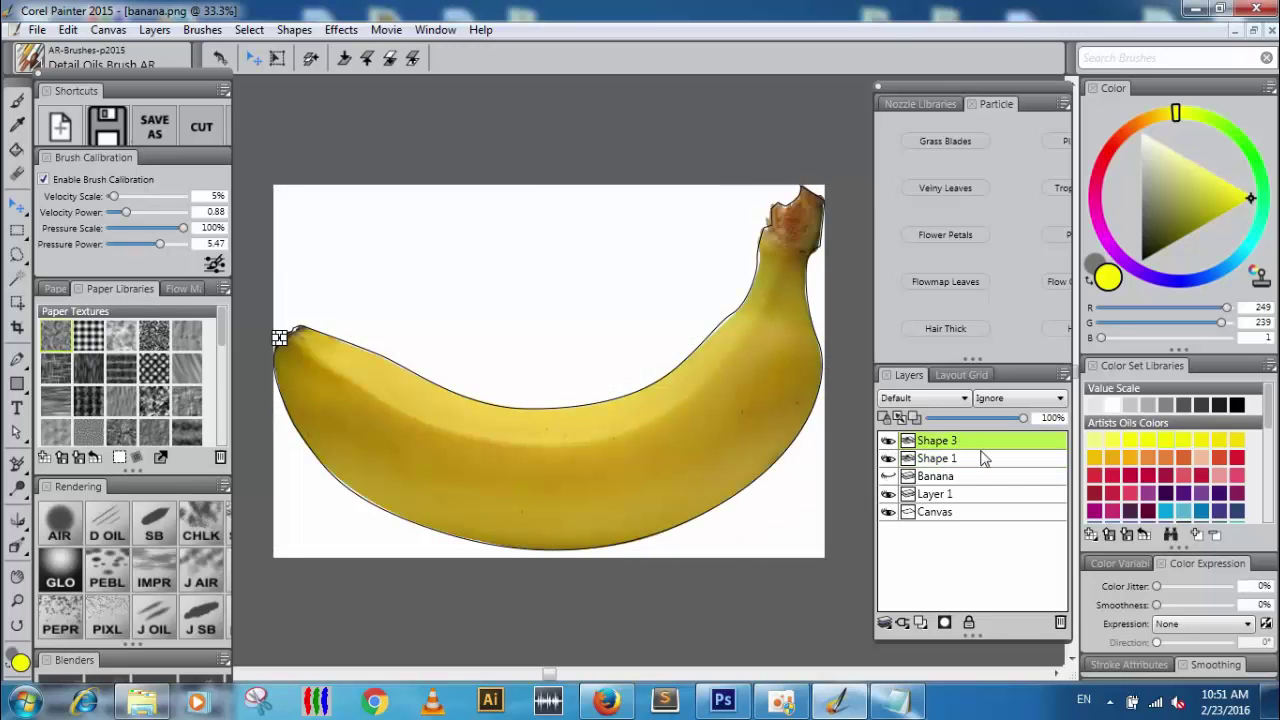
left_click(1060, 622)
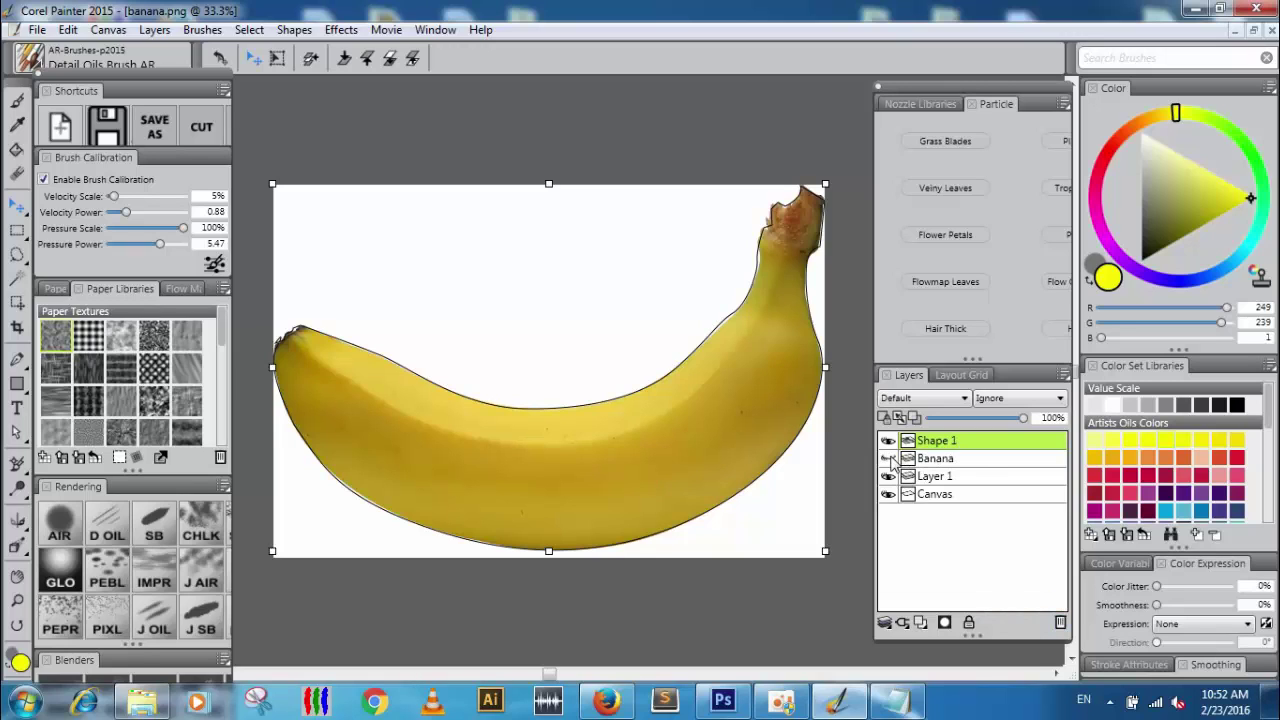
Delete the Banana layer and check the traced outline with Layer 1 hidden and shown again
left_click(998, 461)
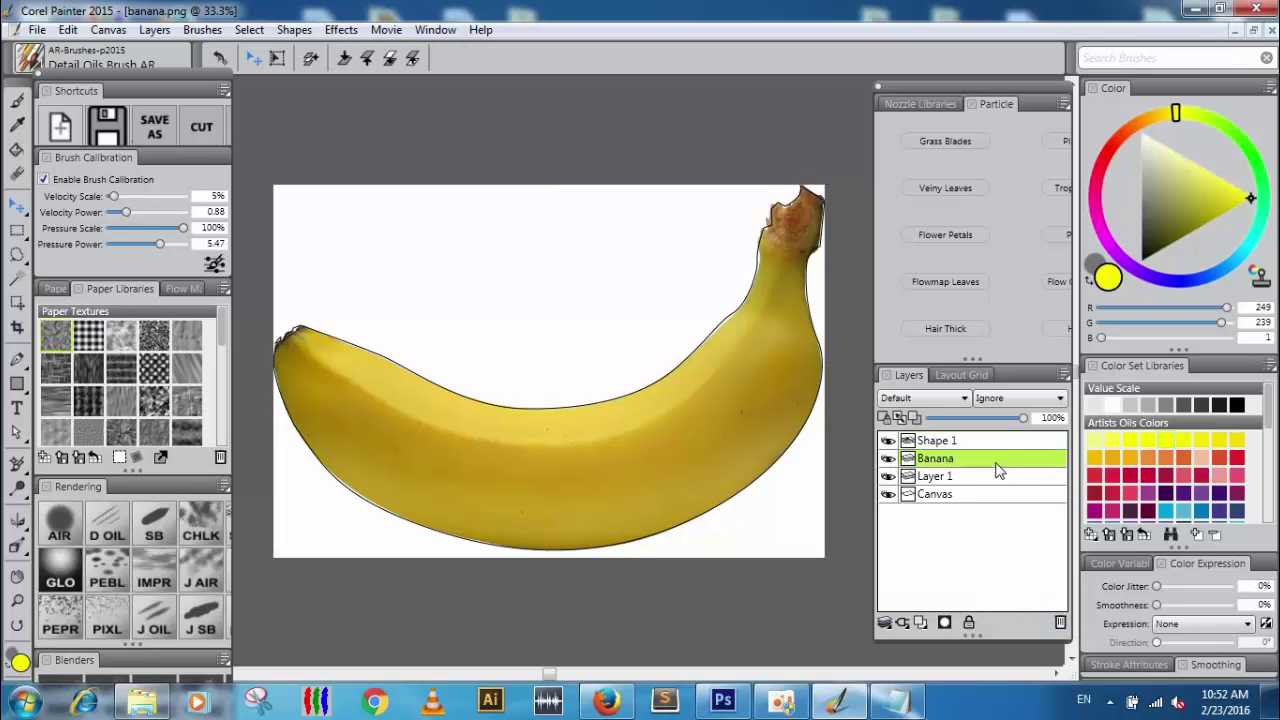
left_click(889, 459)
left_click(889, 476)
left_click(889, 476)
left_click(889, 458)
left_click(1060, 622)
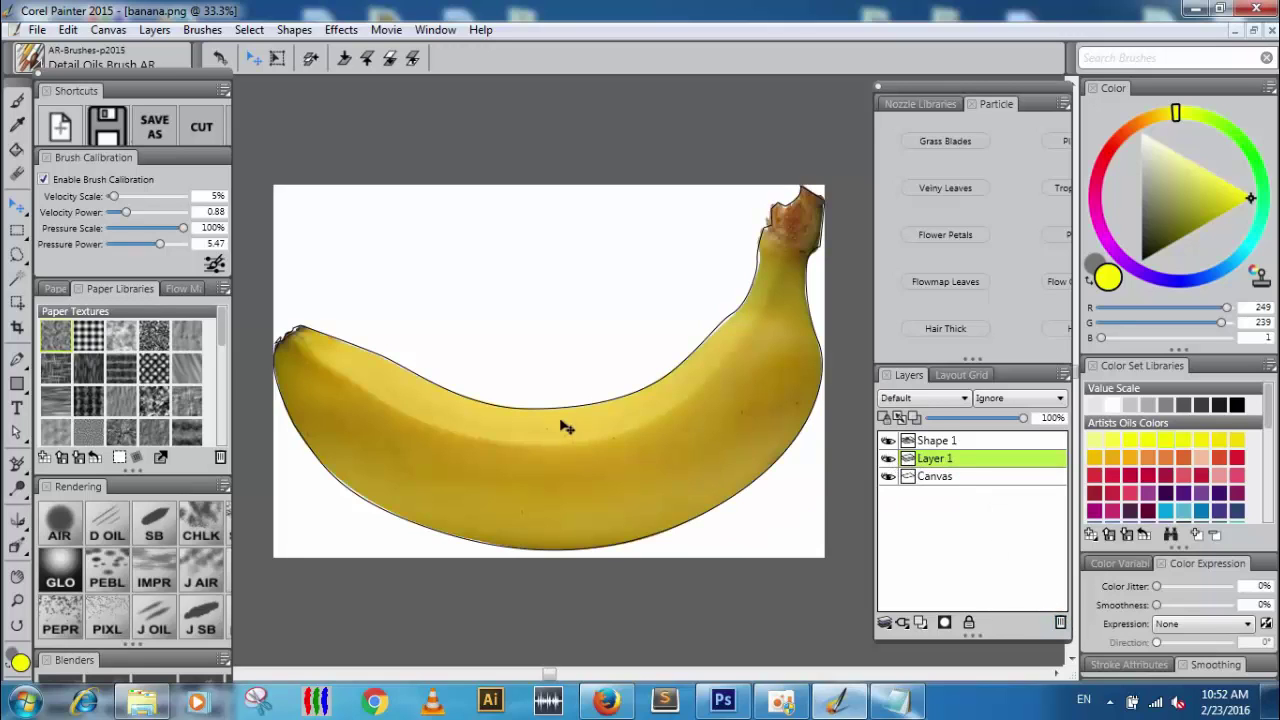
left_click(889, 464)
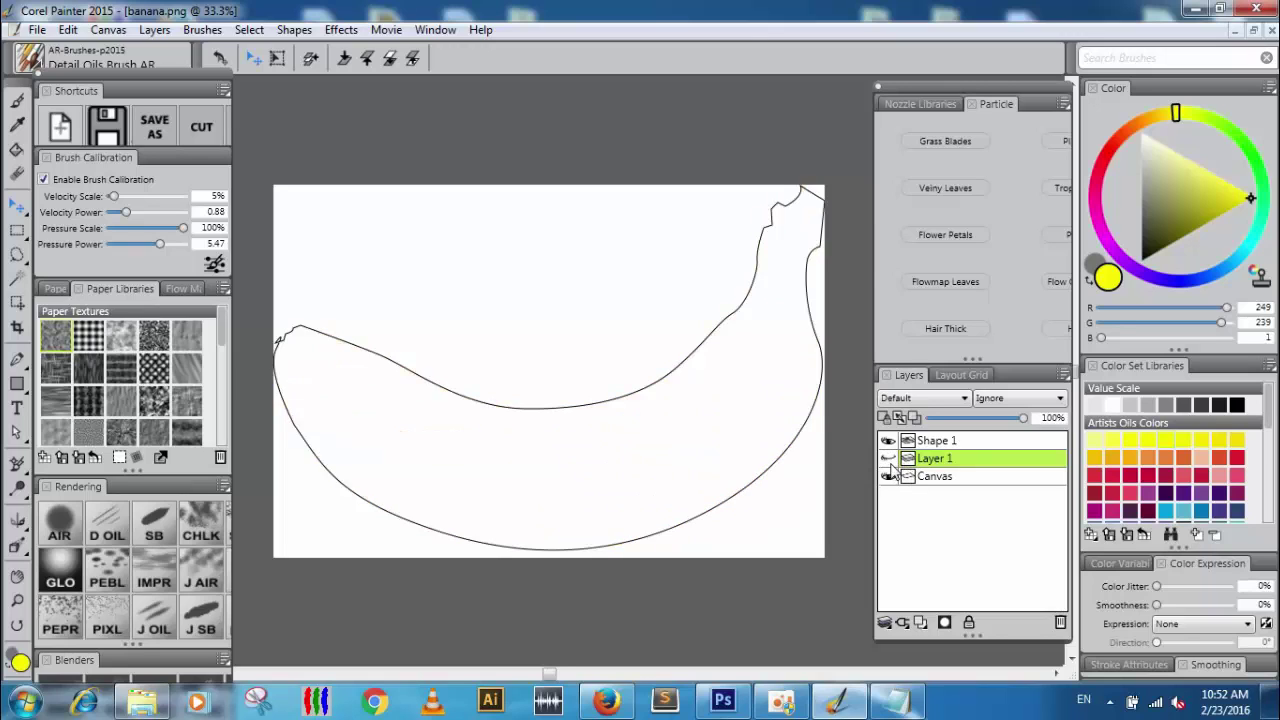
left_click(889, 464)
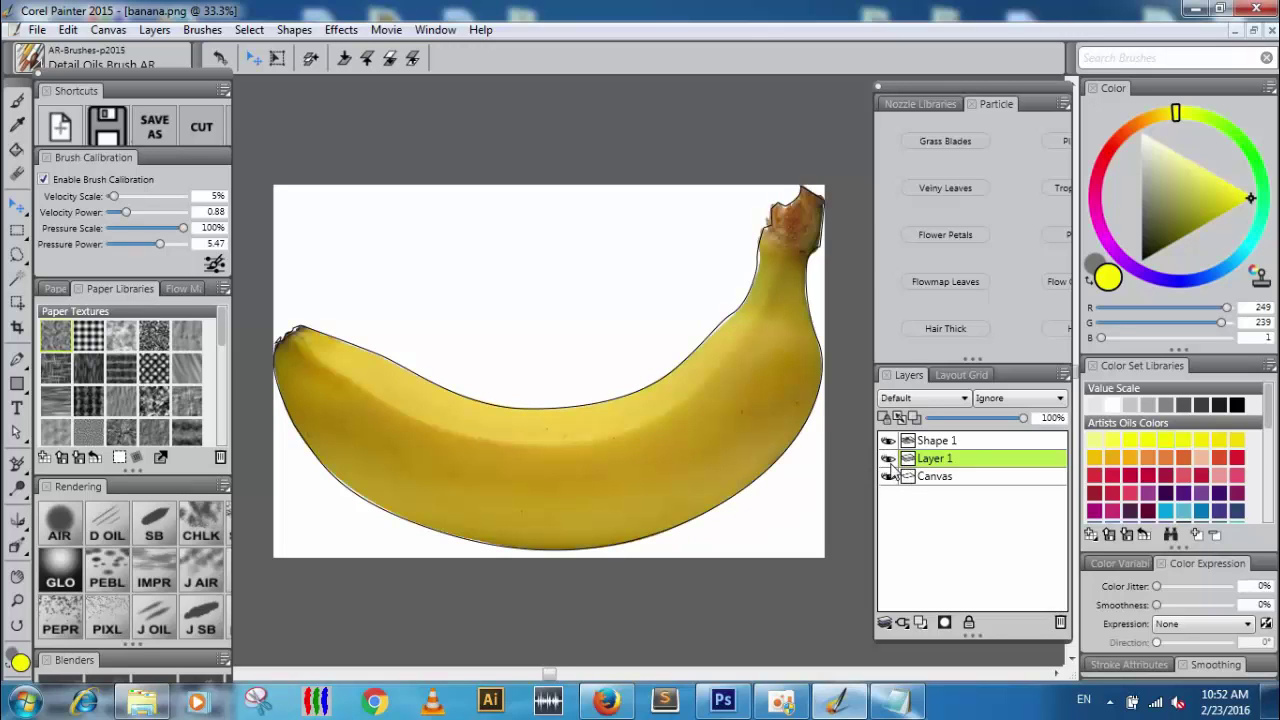
Select the Shape 1 layer and check its outline by hiding and showing it over the photo
left_click(972, 442)
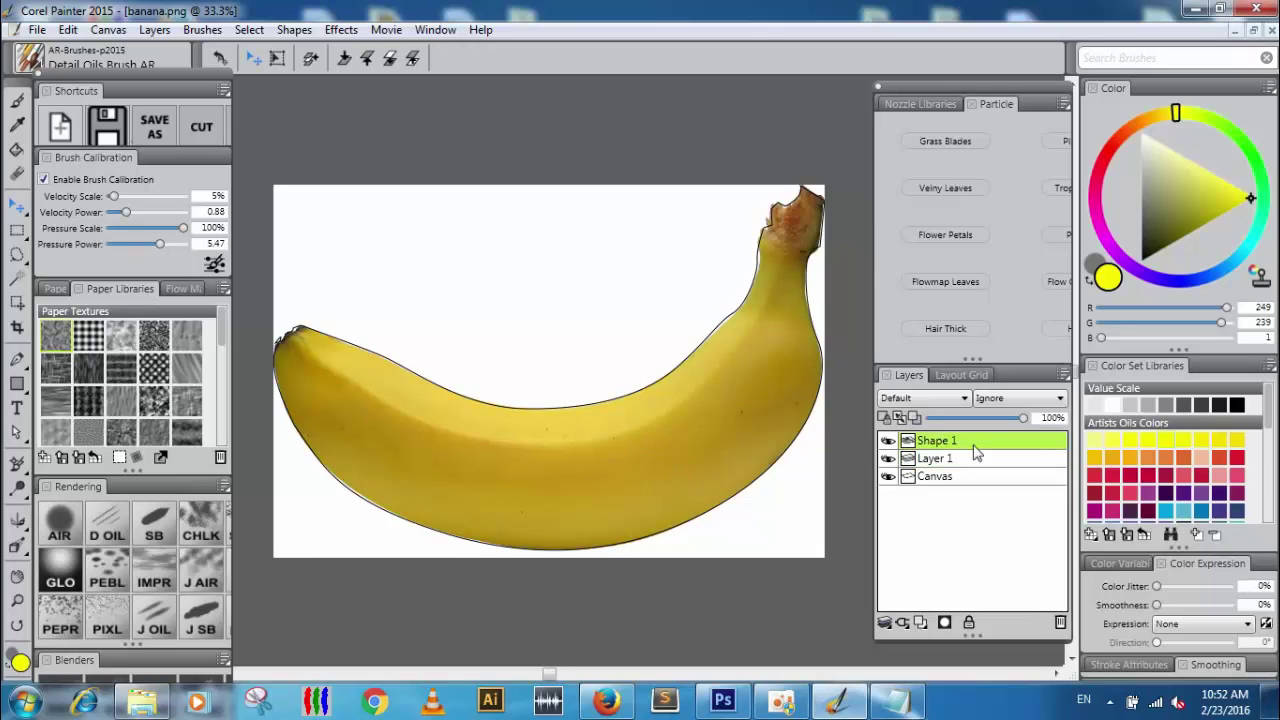
left_click(888, 441)
left_click(888, 441)
left_click(886, 442)
left_click(886, 442)
Fill the banana outline on Shape 1 with yellow (R 249, G 221, B 0) using the Paint Bucket
left_click(16, 149)
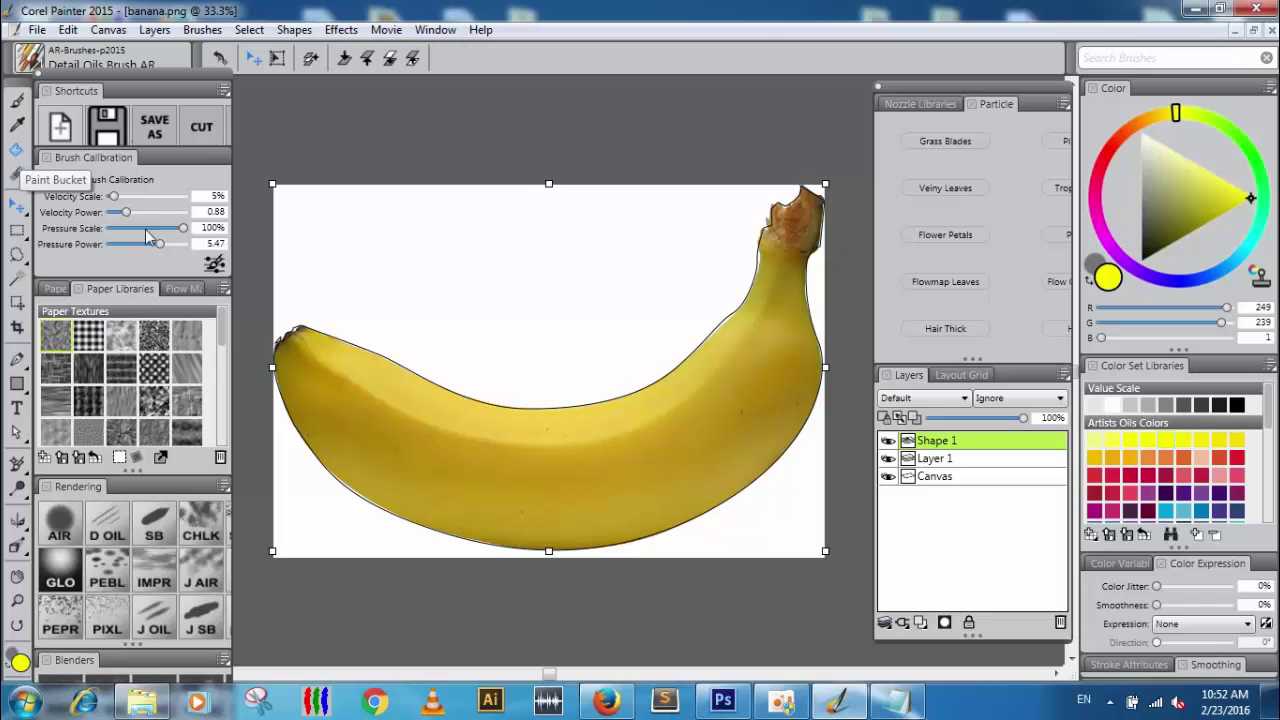
left_click(1211, 441)
left_click(1217, 443)
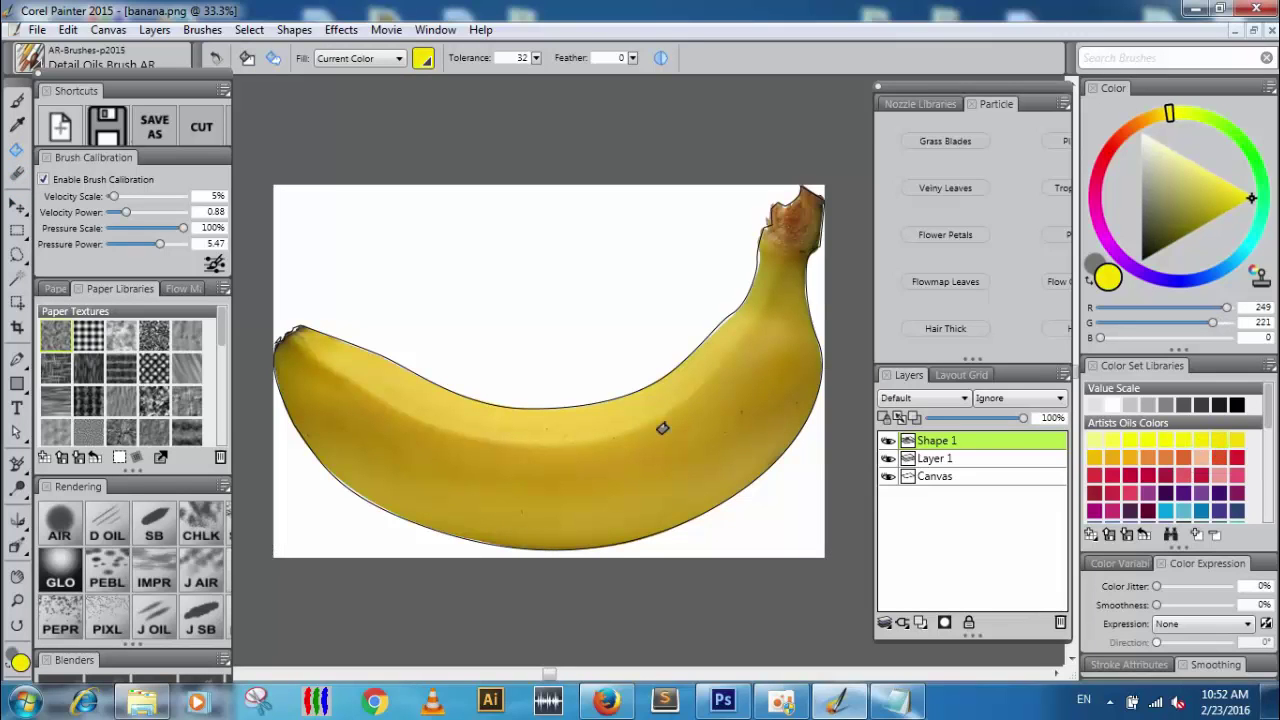
left_click(660, 428)
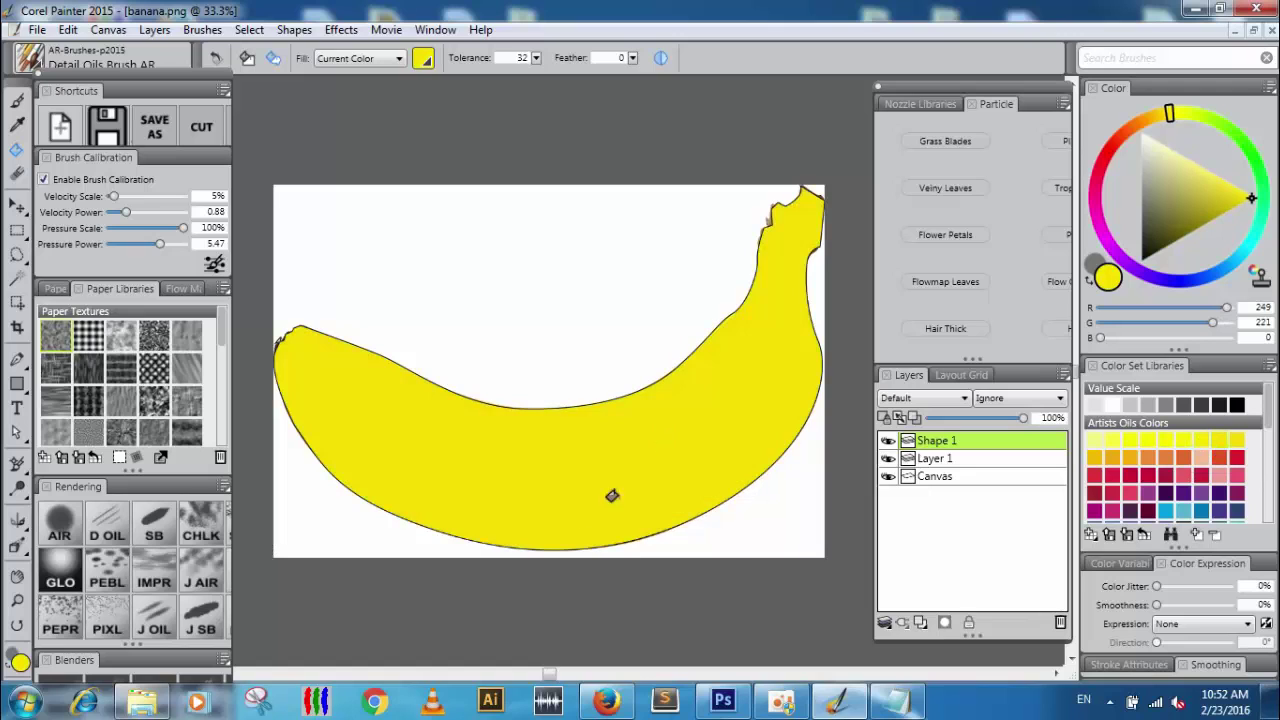
Delete Layer 1 with the banana photo and dismiss the Windows color scheme prompt without choosing an option
left_click(16, 204)
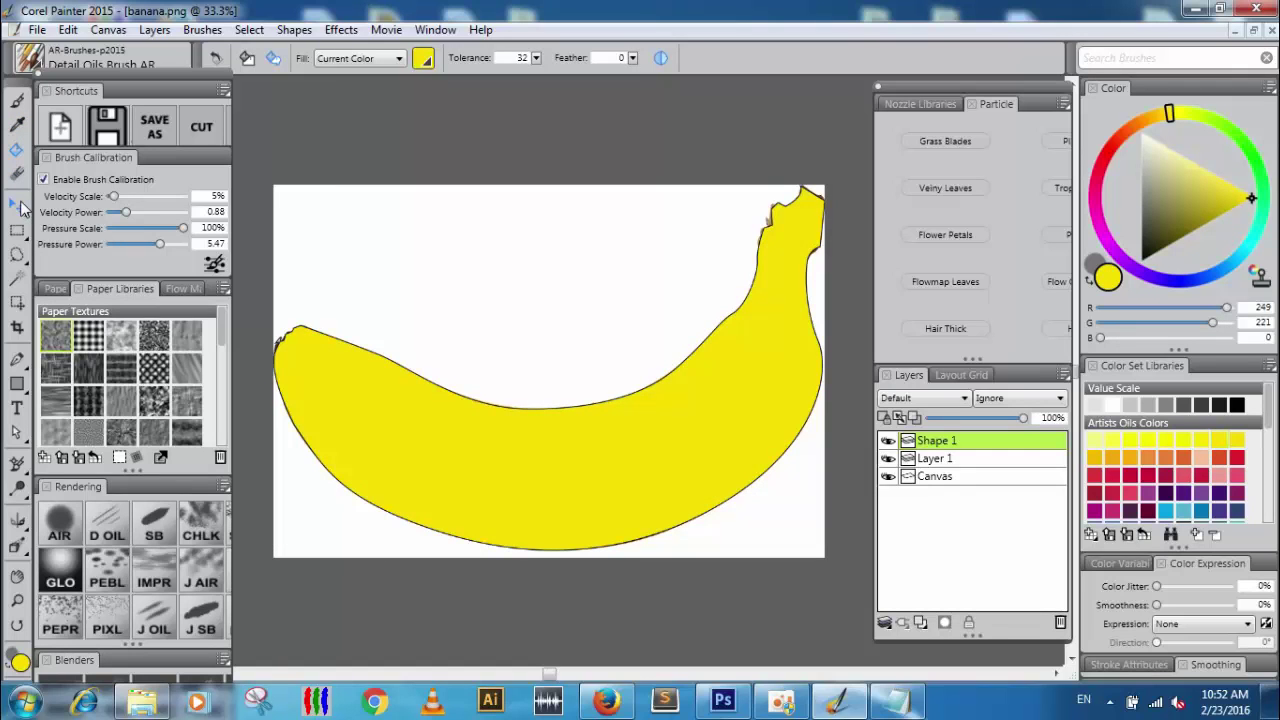
left_click(900, 462)
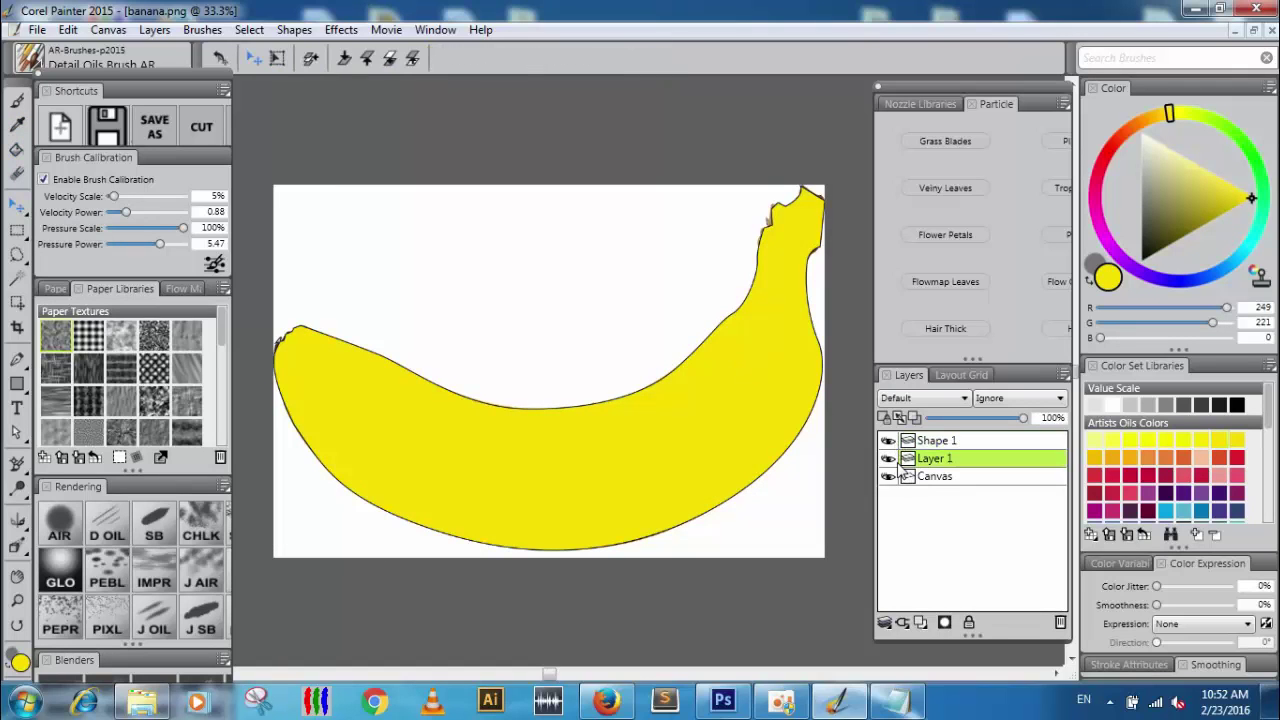
left_click(1060, 622)
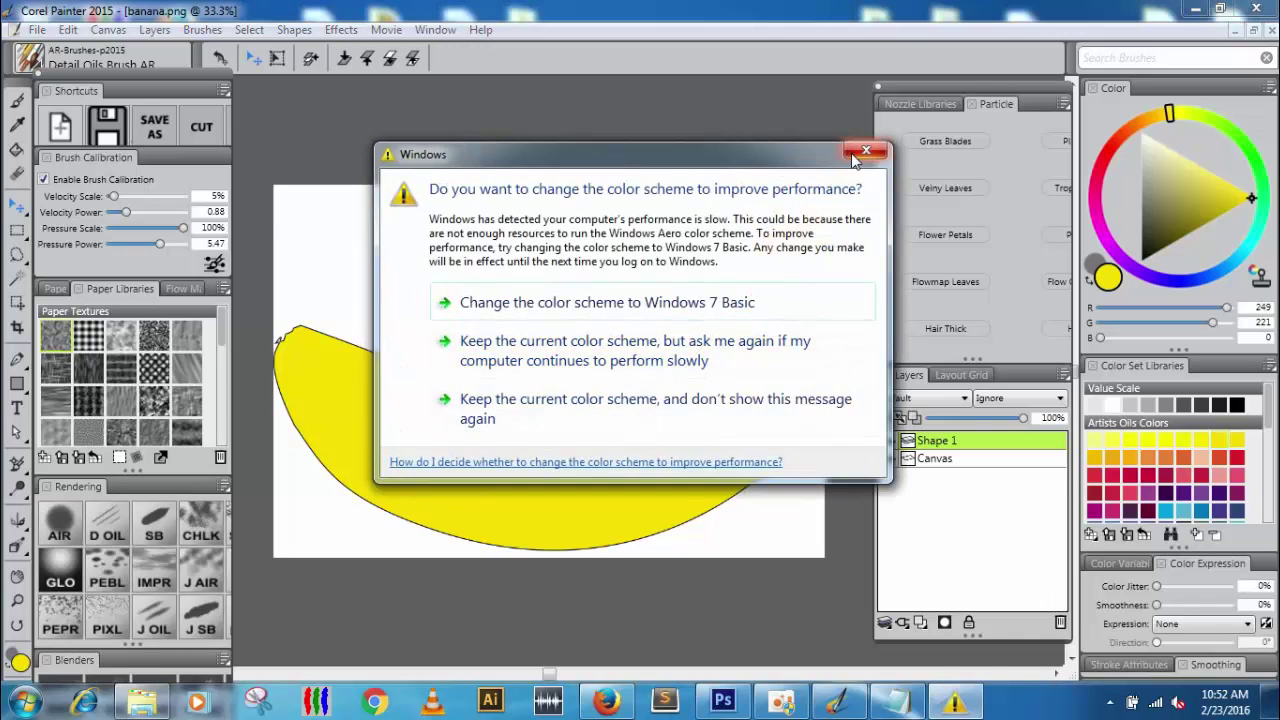
left_click(865, 152)
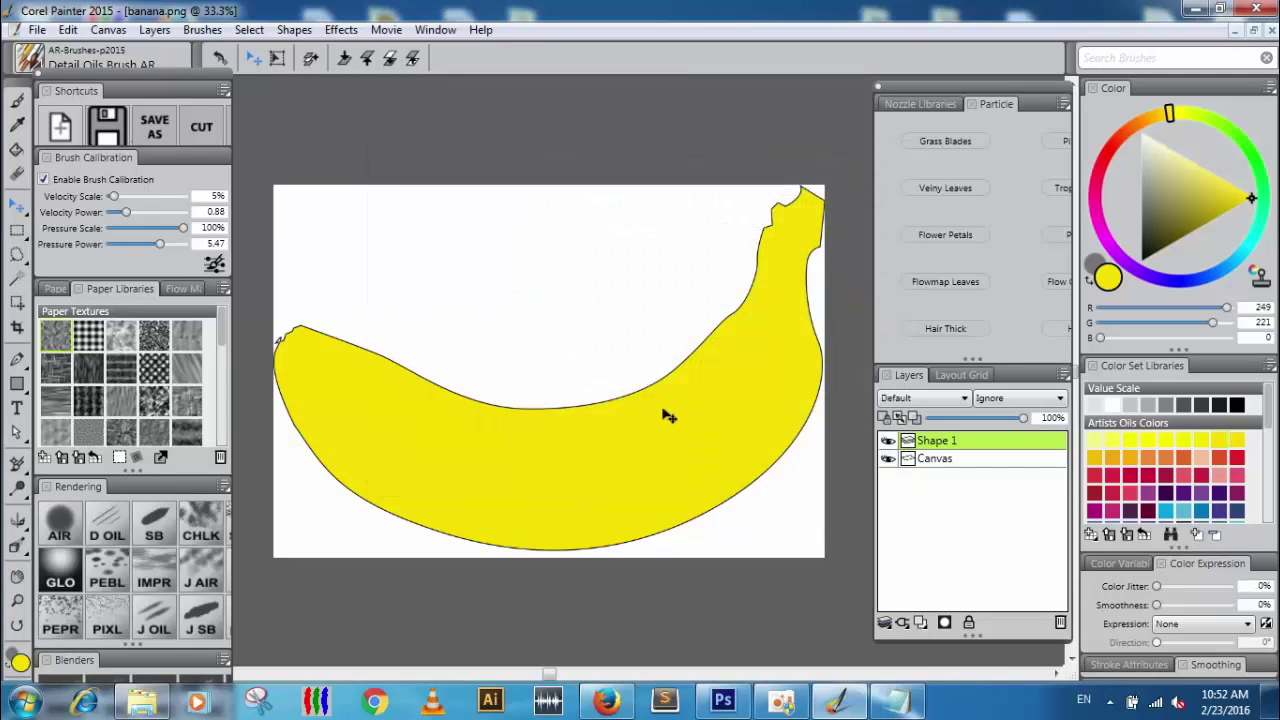
Switch to the Digital Airbrush with a muted yellow (R 214, G 197, B 66) at size 3.6
left_click(59, 520)
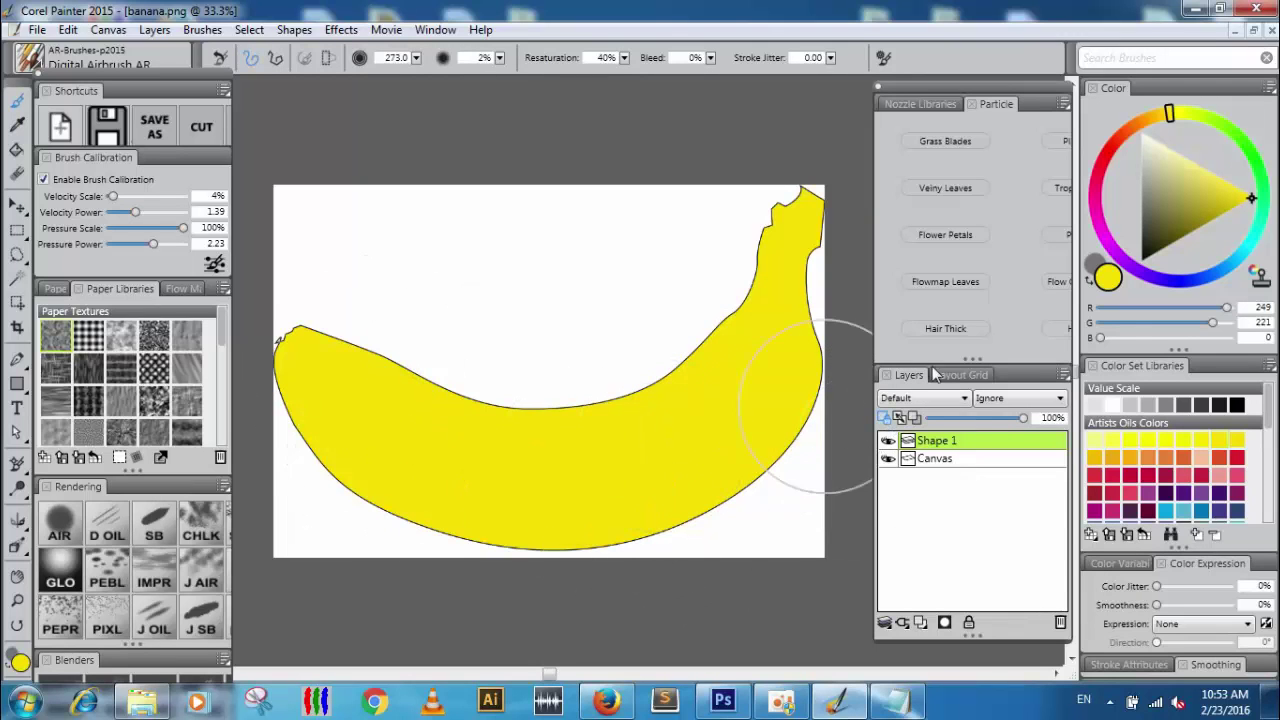
left_click(1206, 191)
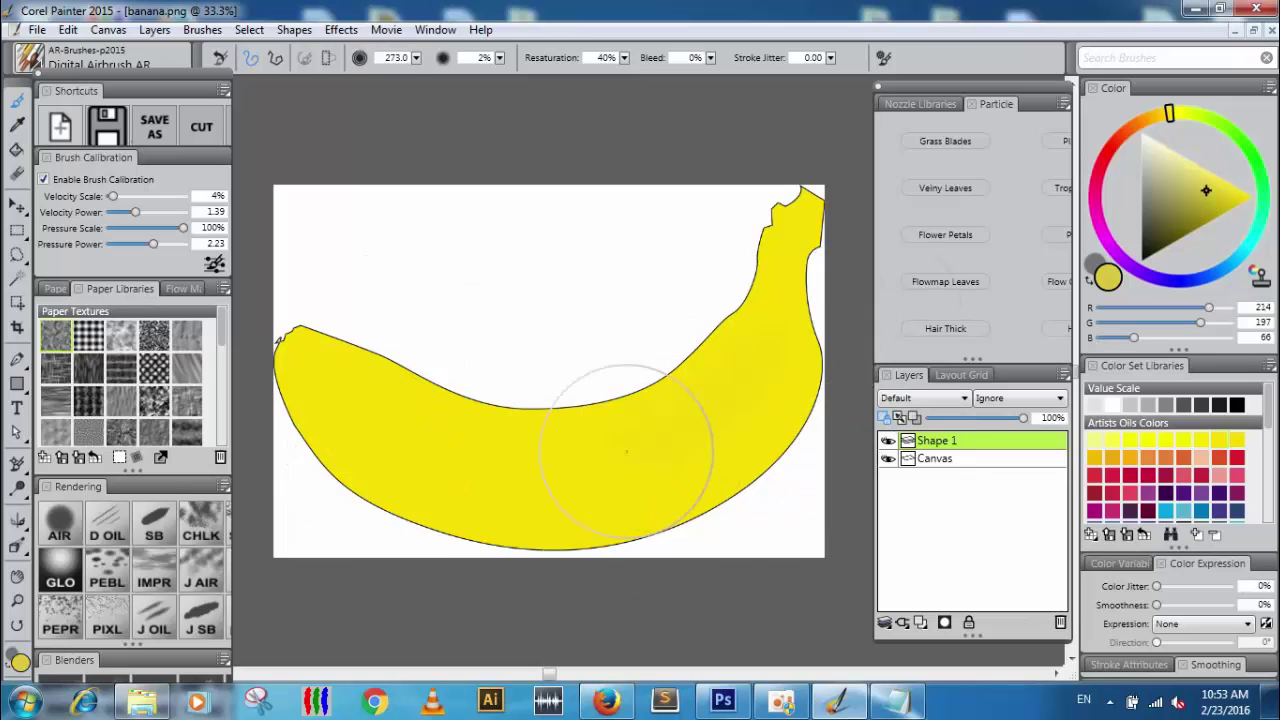
left_click_drag(411, 61, 388, 68)
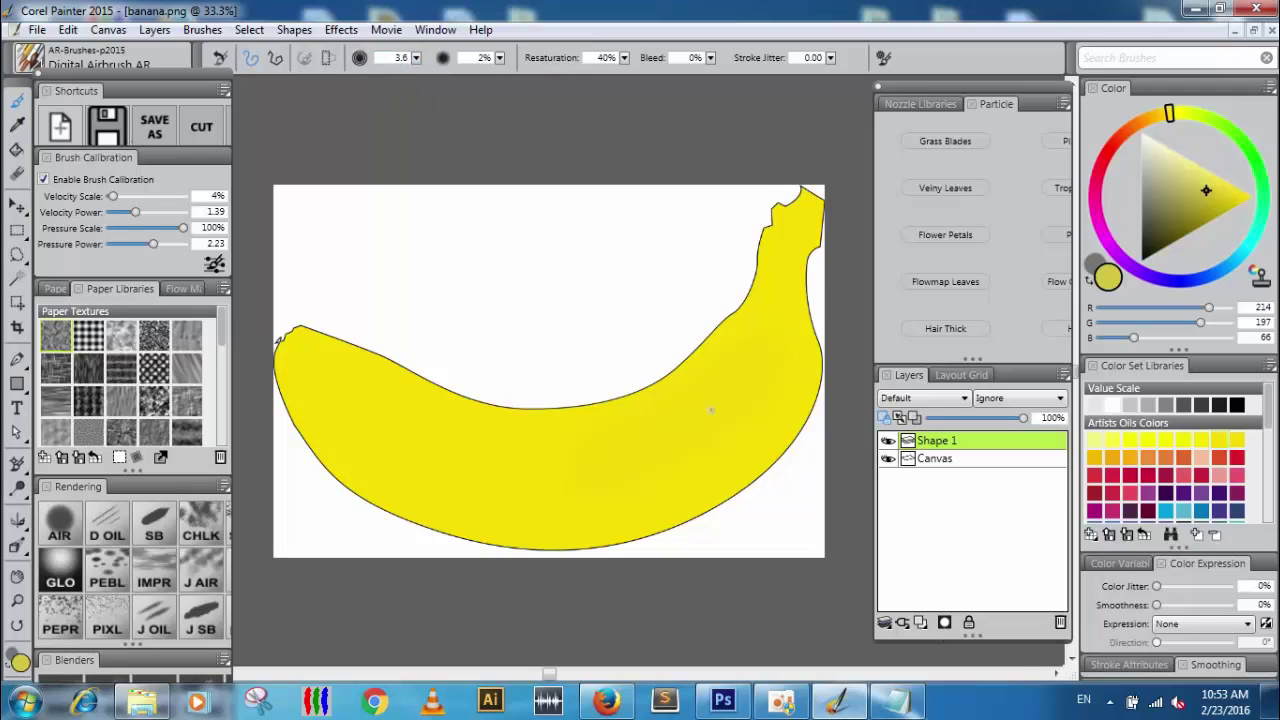
Try a dark olive (R 123, G 112, B 25) airbrush stroke of size 43.1 below the banana's stem, and undo it
left_click(1186, 227)
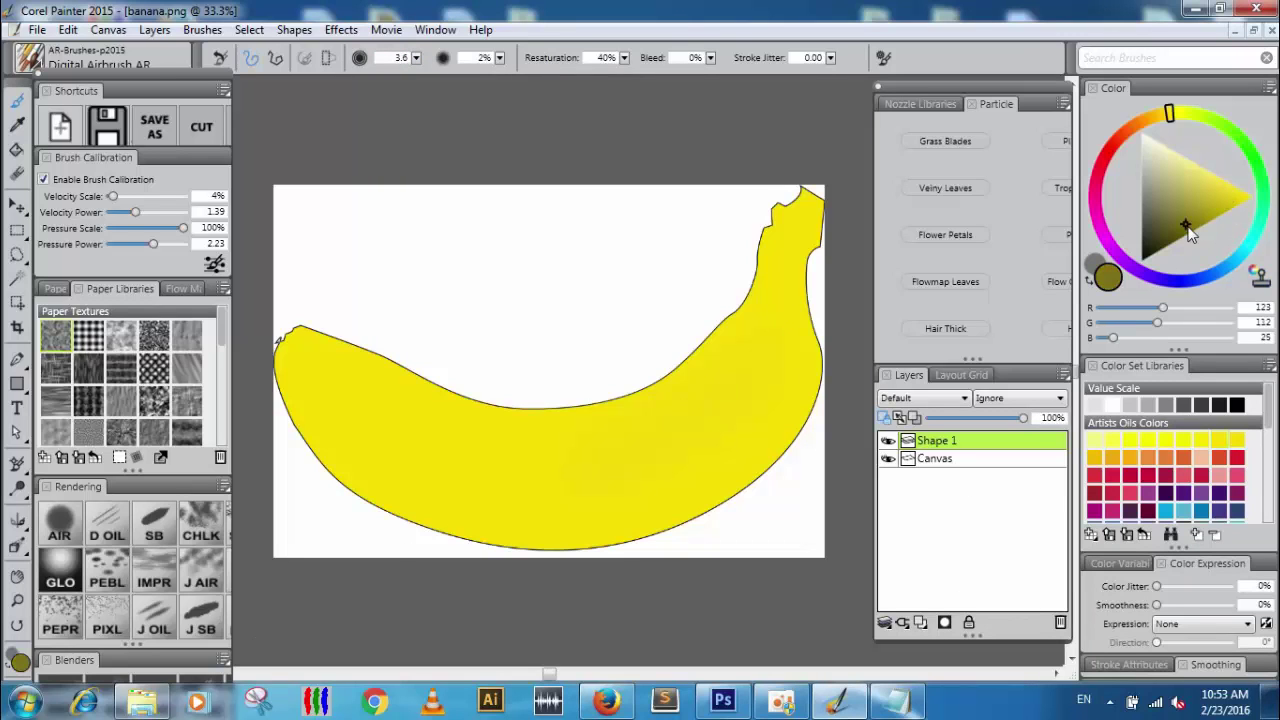
left_click_drag(416, 58, 455, 69)
left_click_drag(775, 321, 702, 421)
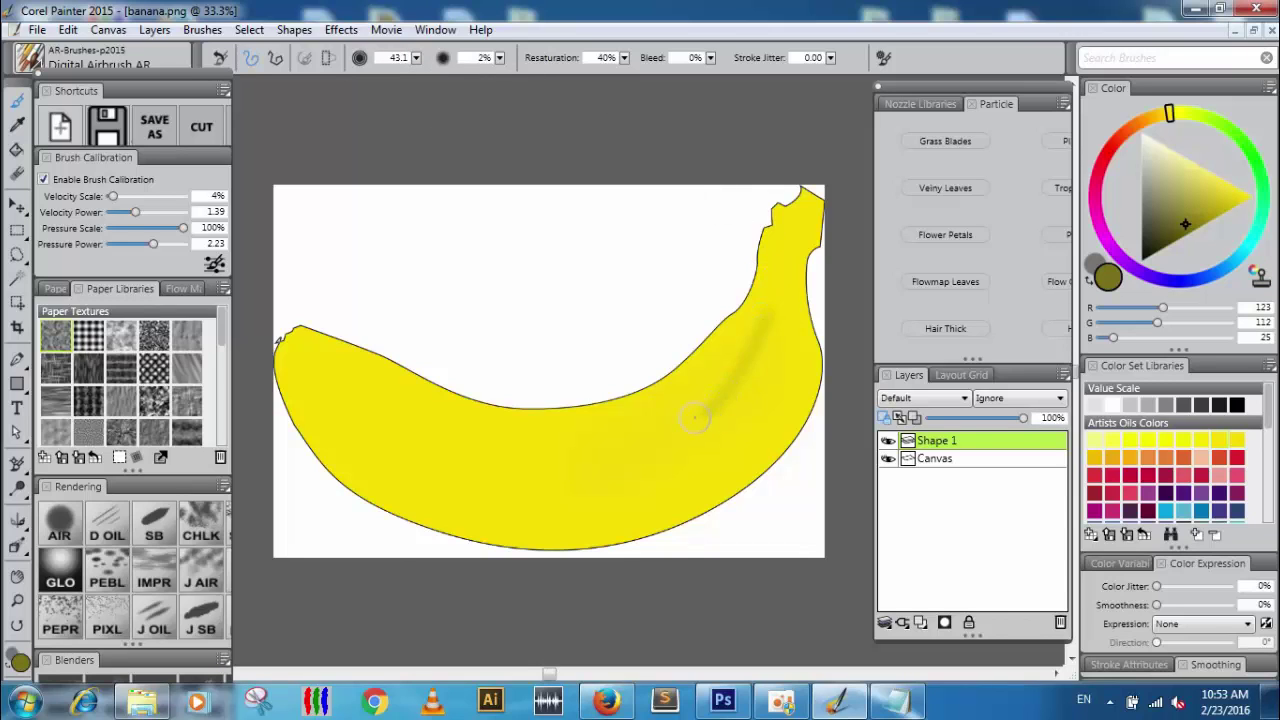
key("ctrl+z")
Airbrush a soft dark yellow ridge (R 192, G 173, B 22) along the banana at size 40.2, with an off-white highlight (R 245, G 243, B 227)
mouse_move(415, 58)
left_mouse_down()
mouse_move(454, 68)
mouse_move(436, 70)
left_mouse_up()
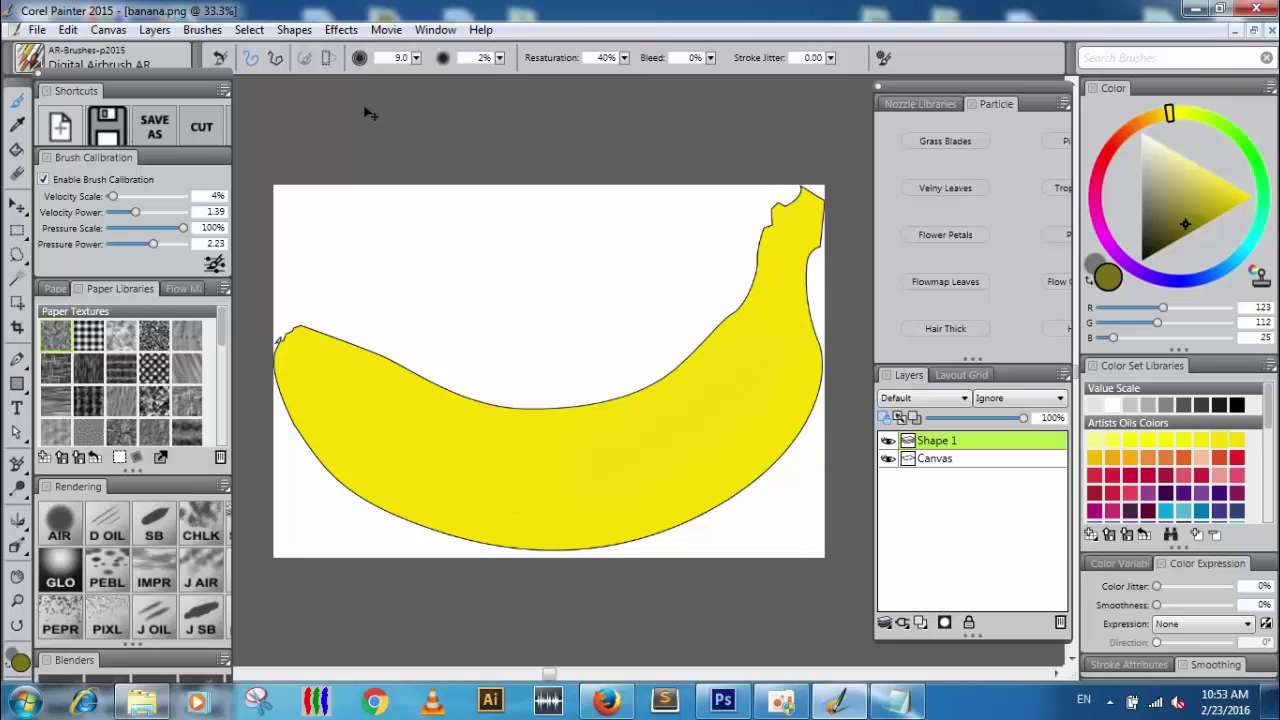
left_click_drag(416, 58, 467, 98)
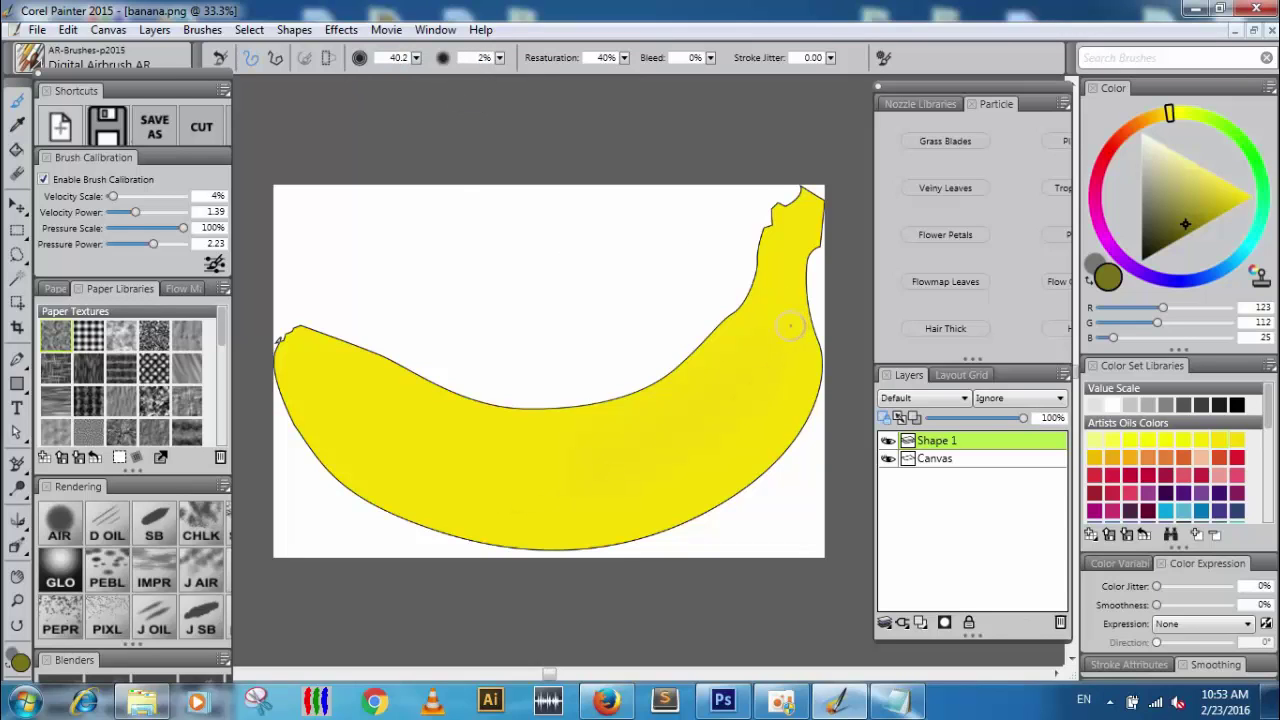
mouse_move(788, 330)
left_mouse_down()
mouse_move(675, 419)
mouse_move(629, 433)
left_mouse_up()
key("ctrl+z")
left_click(1217, 208)
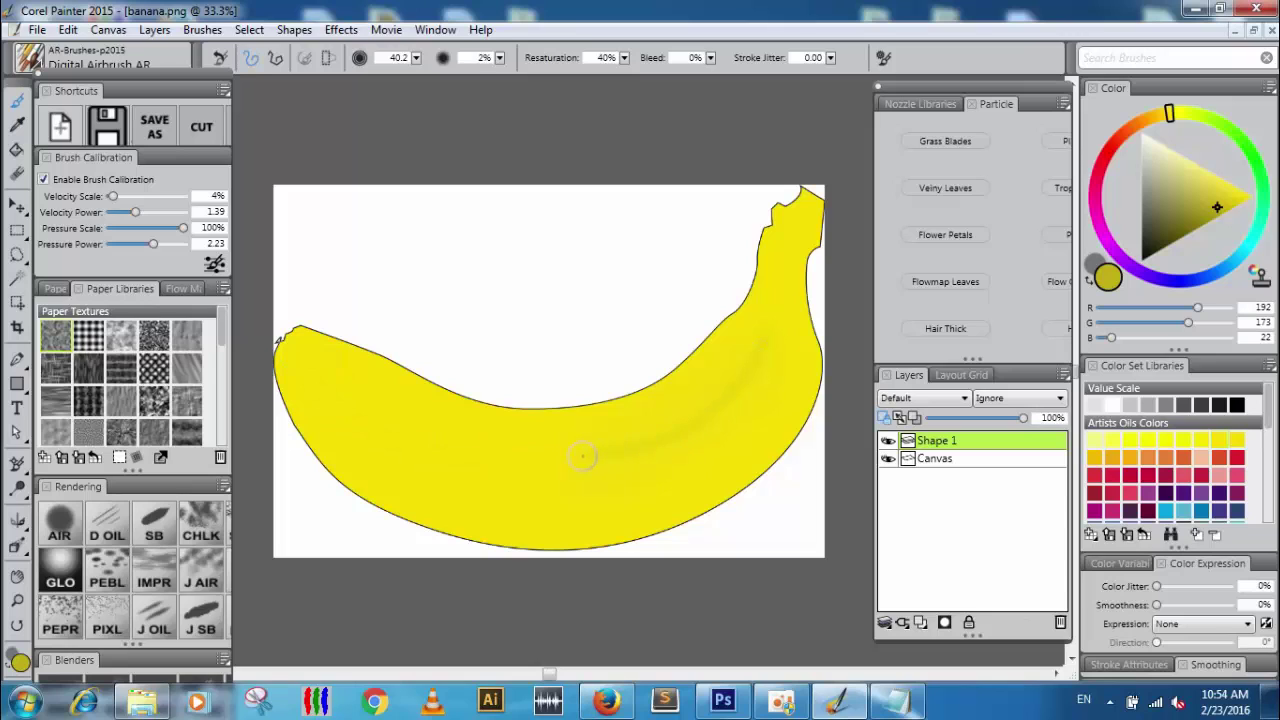
left_click_drag(381, 429, 262, 325)
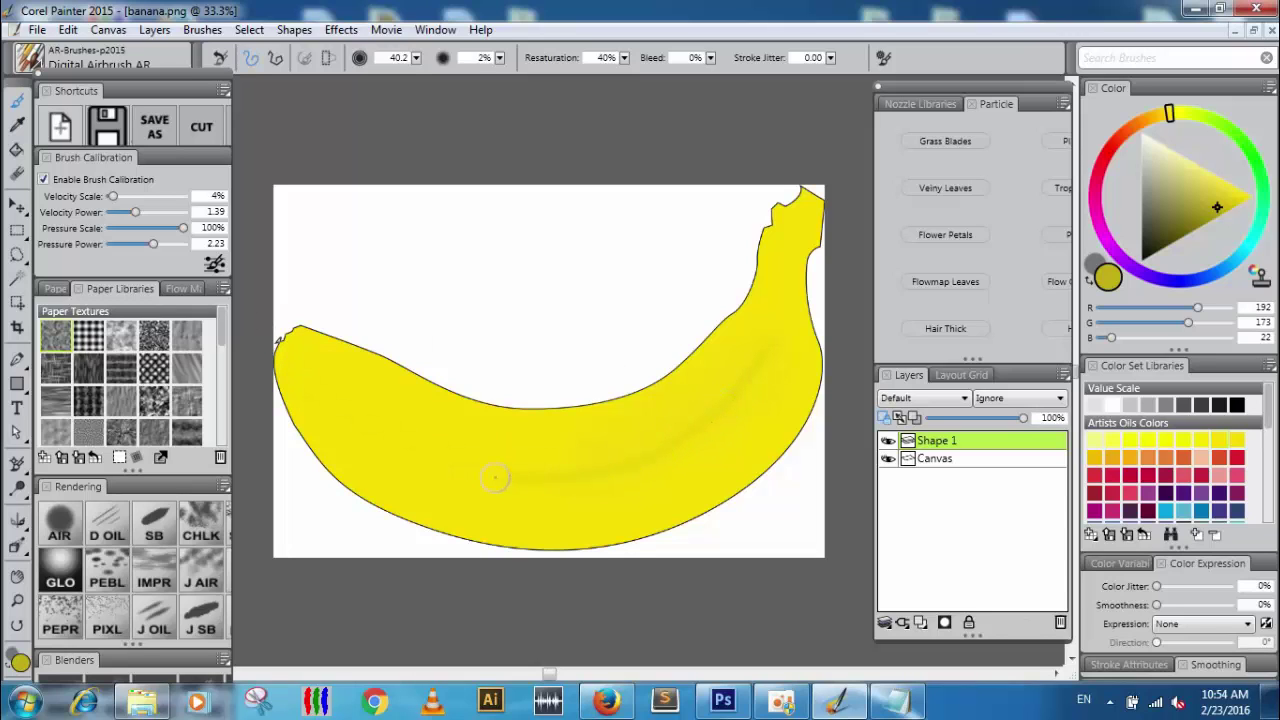
key("ctrl+z")
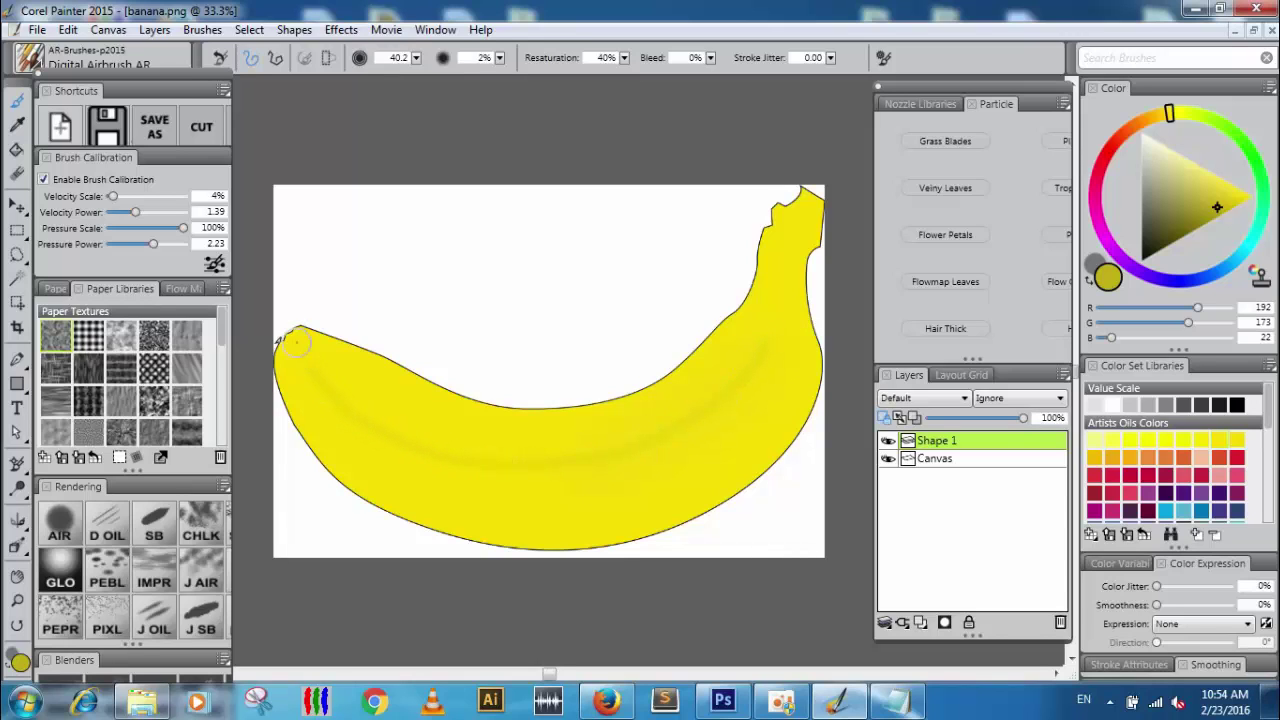
left_click(1149, 141)
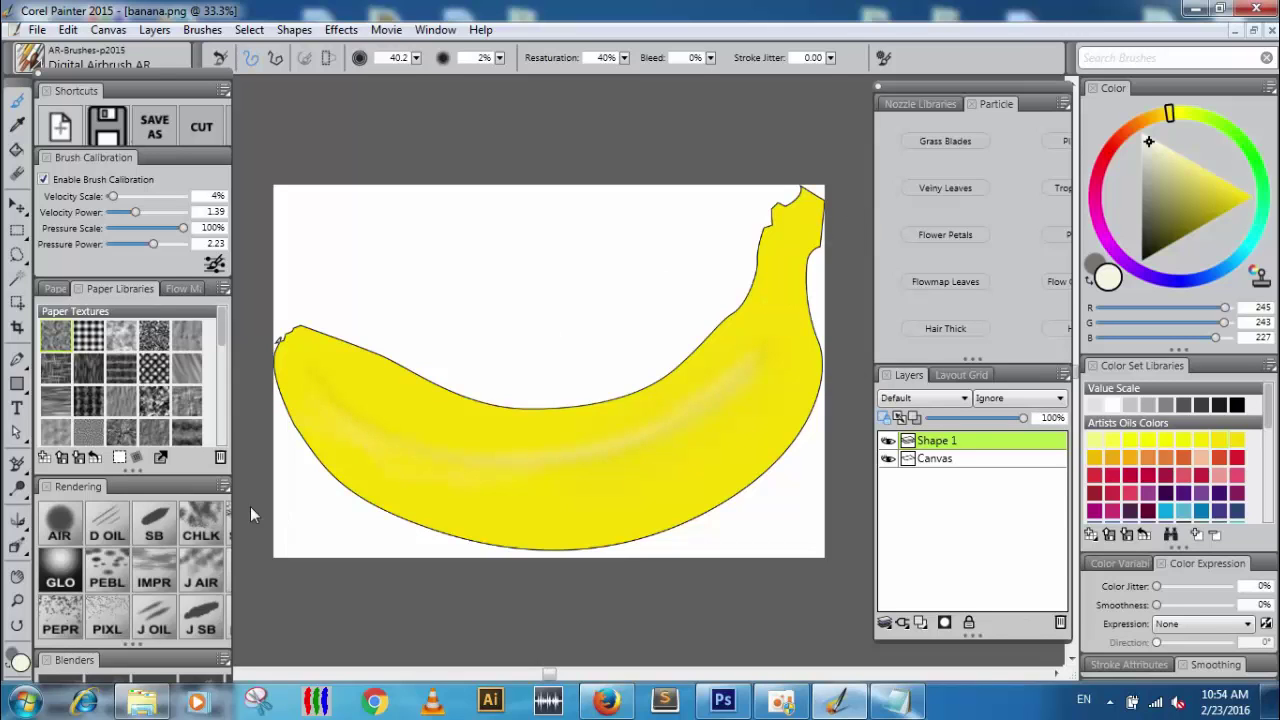
Cover the dark outline along the banana's upper inner edge with the Smooth Scratchboard brush in yellow (R 249, G 221, B 0)
left_click(1219, 443)
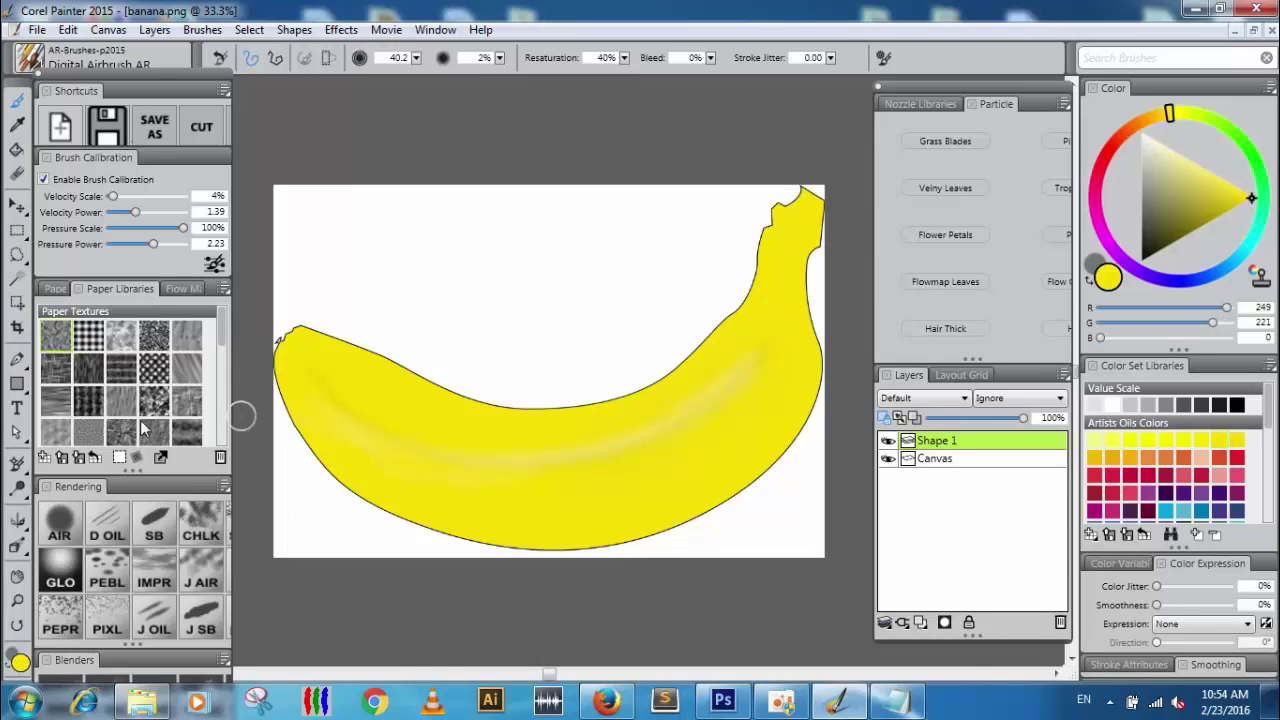
left_click(63, 517)
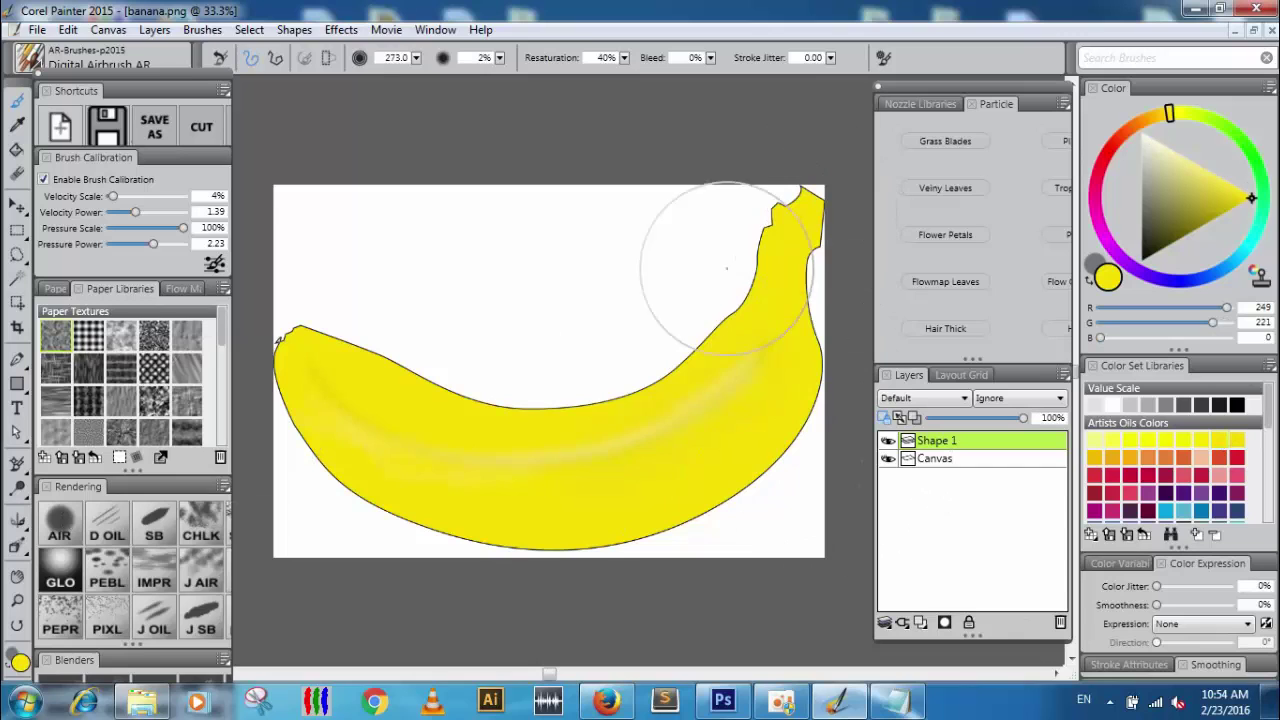
left_click(887, 442)
left_click(887, 442)
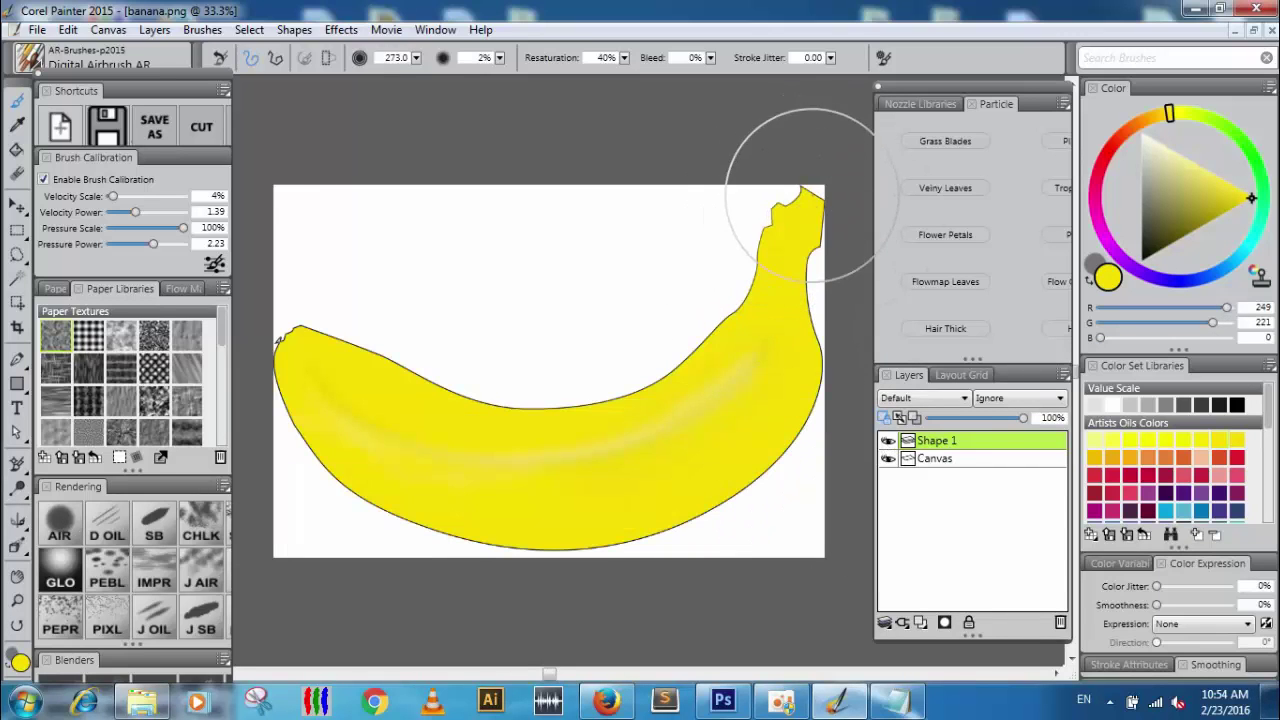
left_click(153, 522)
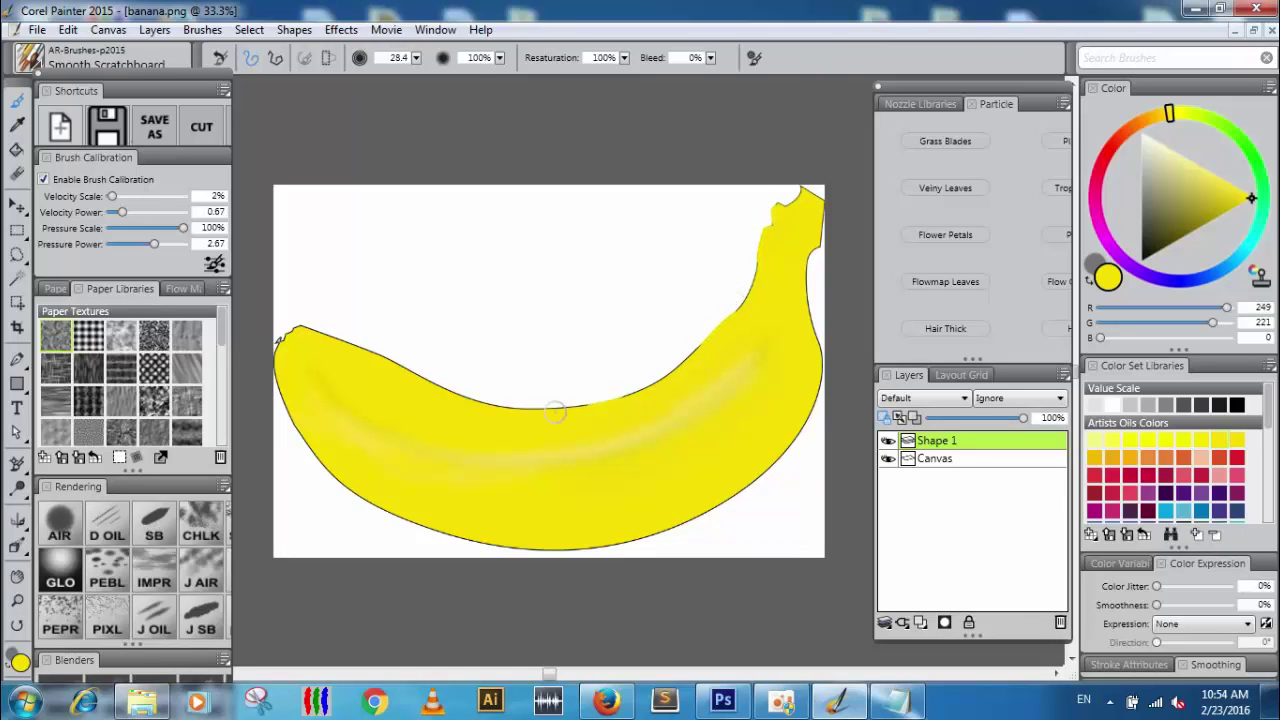
left_click_drag(698, 354, 728, 321)
mouse_move(758, 250)
left_mouse_down()
mouse_move(678, 327)
mouse_move(541, 396)
mouse_move(474, 409)
mouse_move(371, 370)
left_mouse_up()
mouse_move(320, 331)
left_mouse_down()
mouse_move(465, 391)
mouse_move(552, 398)
mouse_move(472, 401)
mouse_move(448, 388)
mouse_move(532, 405)
left_mouse_up()
Paint over the remaining dark outline around the banana's left tip, lower edge and stem with the same yellow
mouse_move(347, 352)
left_mouse_down()
mouse_move(270, 350)
mouse_move(306, 303)
mouse_move(303, 329)
mouse_move(270, 365)
mouse_move(365, 499)
mouse_move(299, 448)
mouse_move(354, 500)
mouse_move(430, 526)
mouse_move(651, 543)
mouse_move(719, 506)
mouse_move(657, 528)
mouse_move(480, 541)
left_mouse_up()
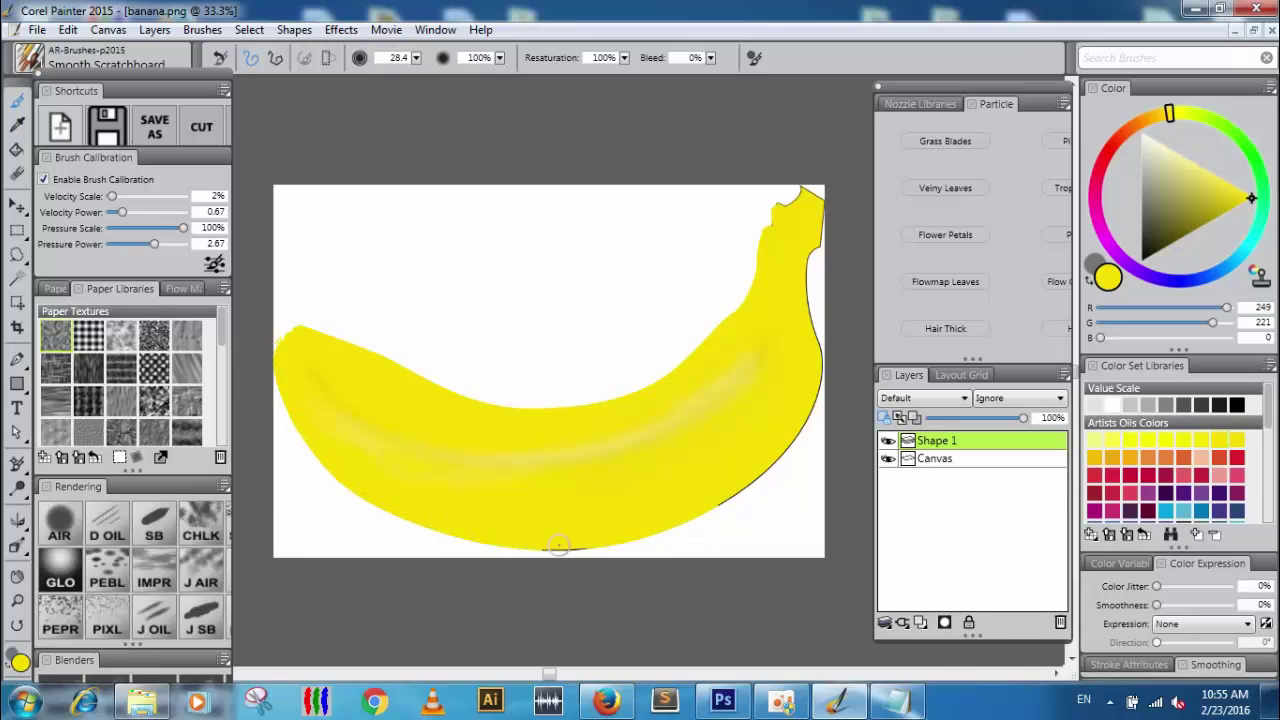
mouse_move(558, 546)
left_mouse_down()
mouse_move(614, 541)
mouse_move(746, 483)
mouse_move(821, 353)
mouse_move(797, 293)
left_mouse_up()
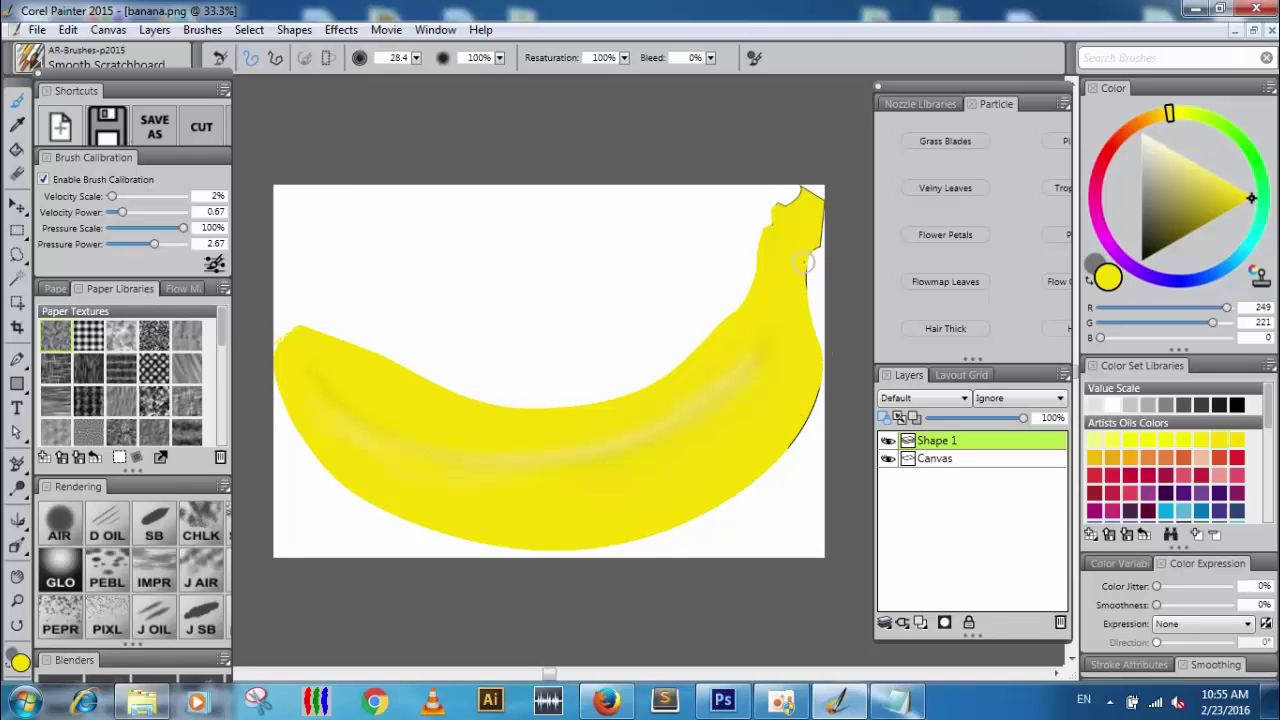
left_click_drag(818, 418, 767, 472)
mouse_move(790, 258)
left_mouse_down()
mouse_move(823, 212)
mouse_move(809, 260)
left_mouse_up()
left_click_drag(825, 204, 778, 208)
Shade the banana's lower right edge with the Digital Airbrush at size 273 in olive (R 145, G 135, B 55)
mouse_move(1183, 209)
left_mouse_down()
mouse_move(1170, 217)
mouse_move(1183, 193)
mouse_move(1182, 211)
left_mouse_up()
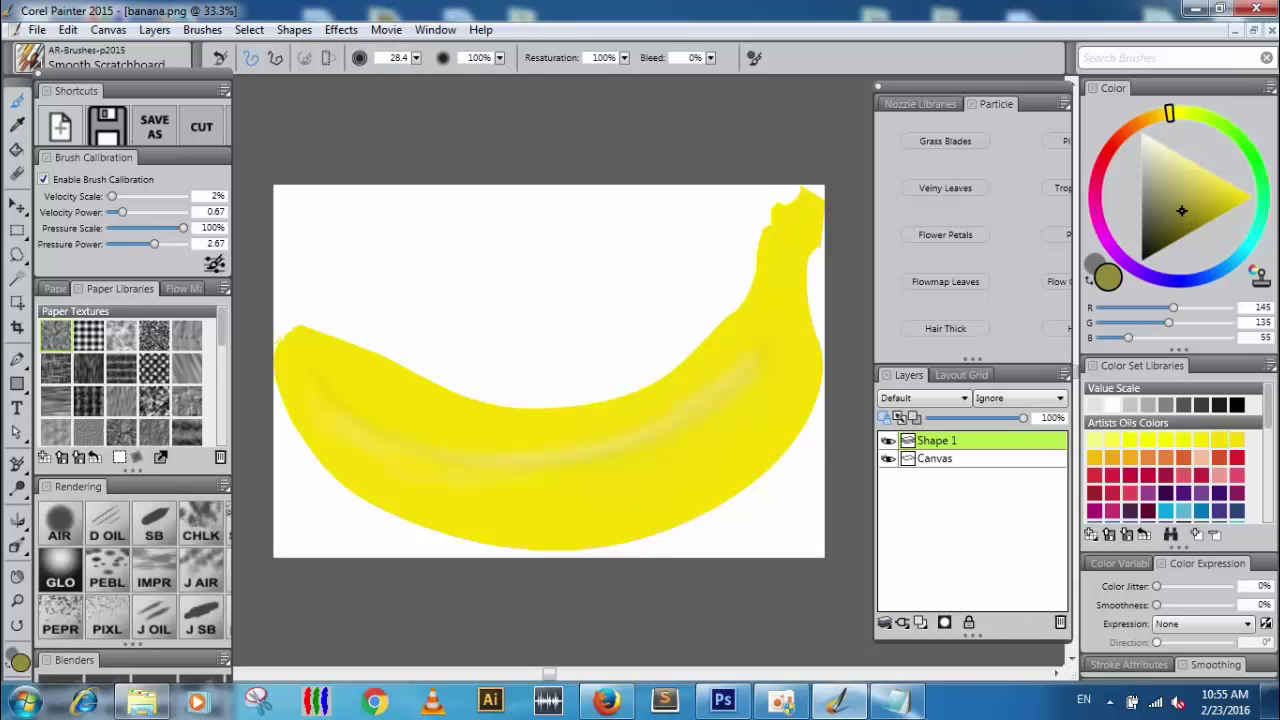
left_click_drag(805, 298, 814, 350)
key("ctrl+z")
left_click(64, 530)
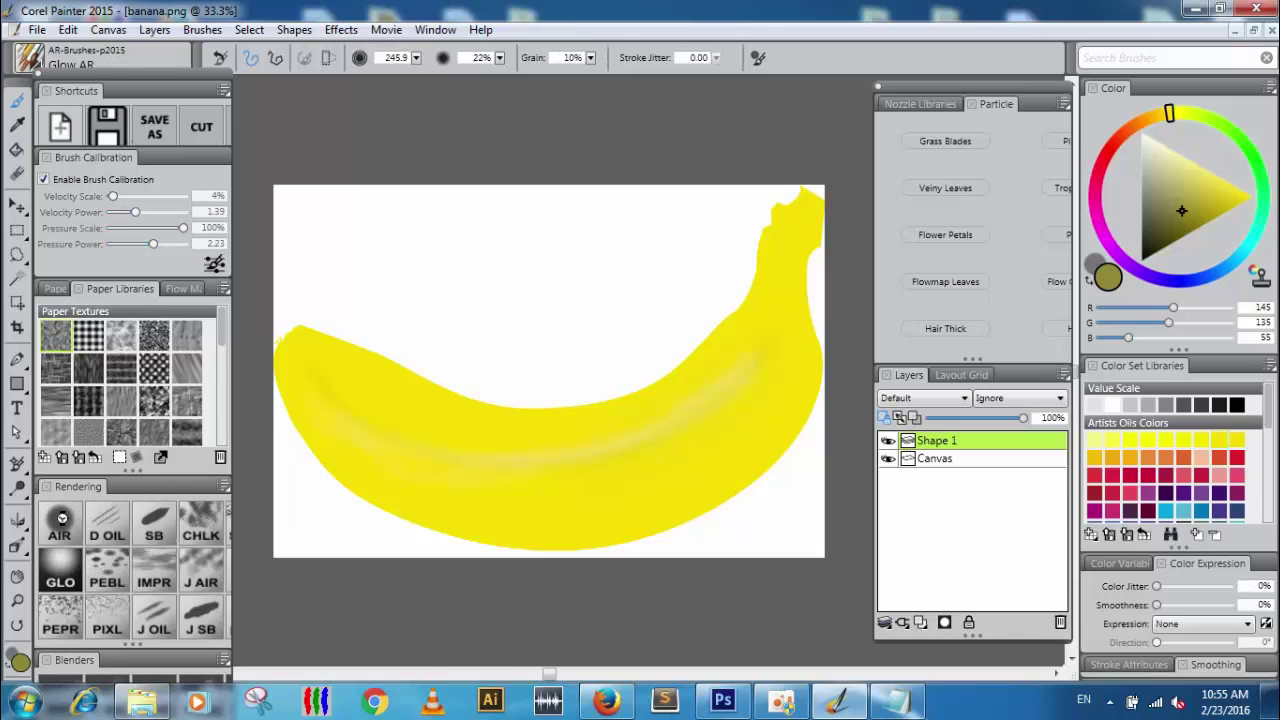
mouse_move(842, 390)
left_mouse_down()
mouse_move(763, 481)
mouse_move(547, 634)
left_mouse_up()
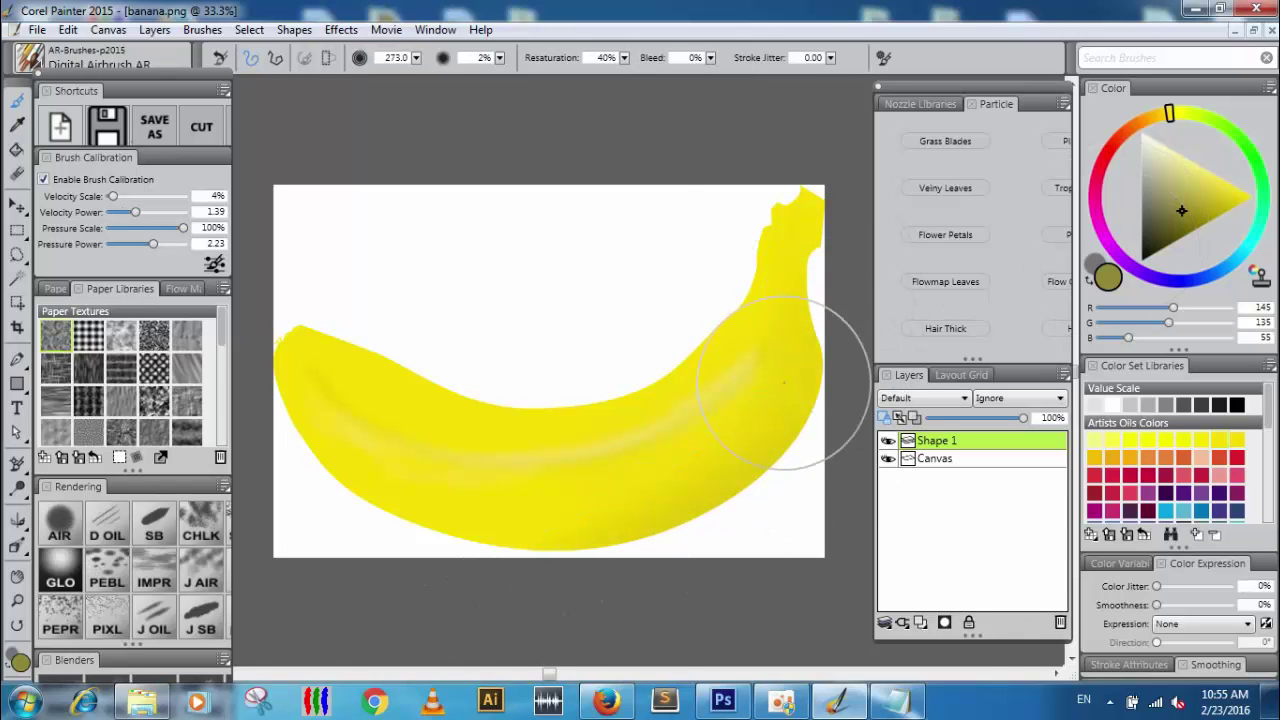
Deepen the olive shading along the banana's upper and lower edges and around the stem's base with the airbrush at size 86.5
mouse_move(413, 58)
left_mouse_down()
mouse_move(415, 75)
mouse_move(452, 73)
left_mouse_up()
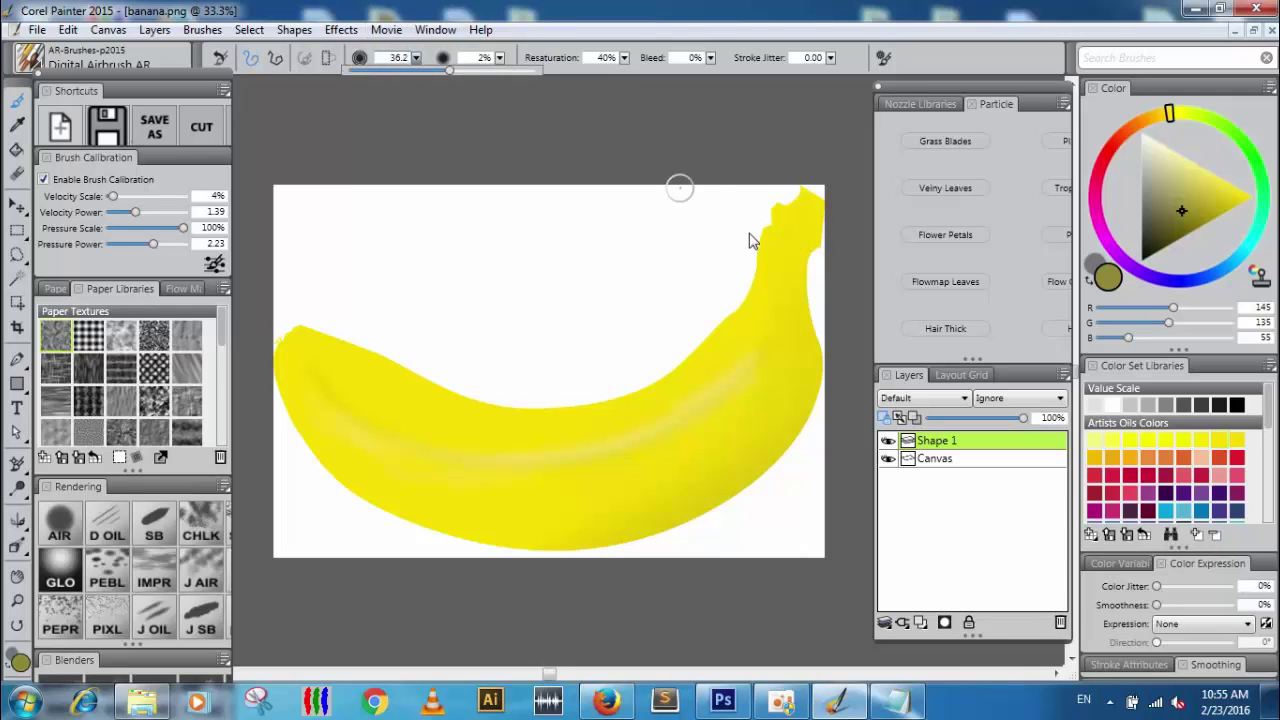
left_click(473, 72)
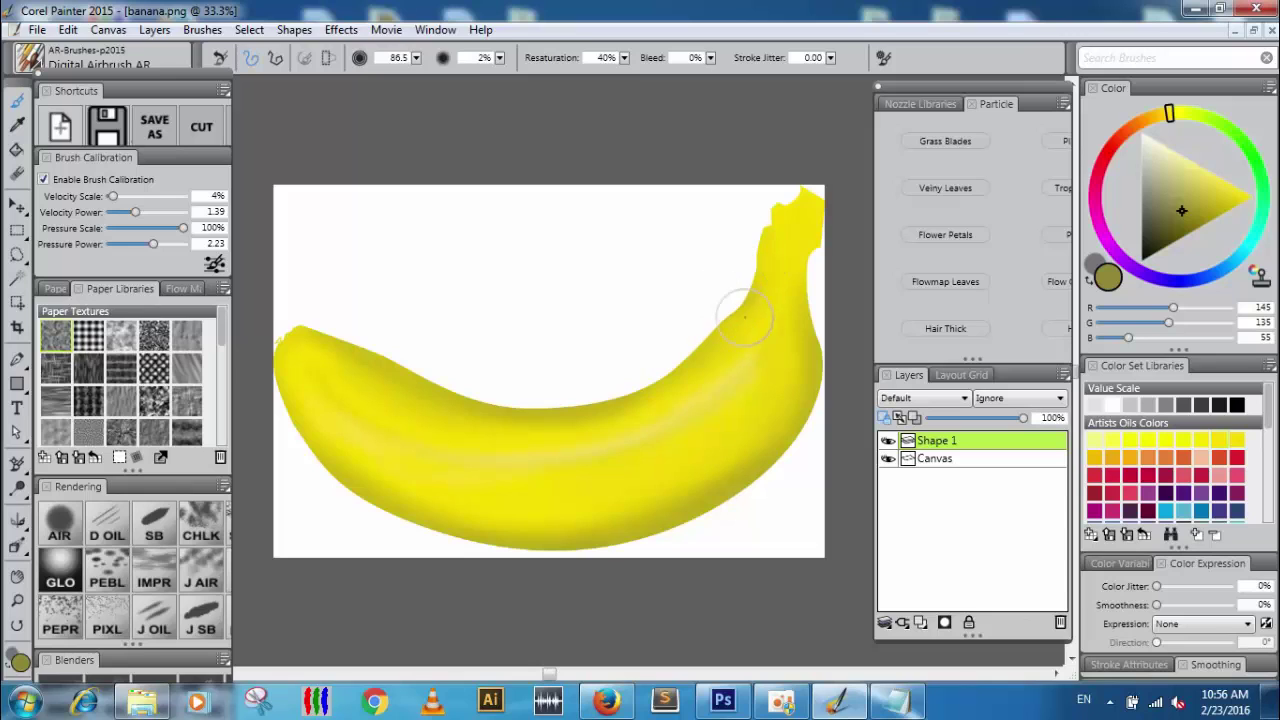
mouse_move(745, 317)
left_mouse_down()
mouse_move(731, 297)
mouse_move(731, 313)
left_mouse_up()
left_click_drag(823, 280, 823, 342)
mouse_move(746, 266)
left_mouse_down()
mouse_move(730, 317)
mouse_move(746, 266)
left_mouse_up()
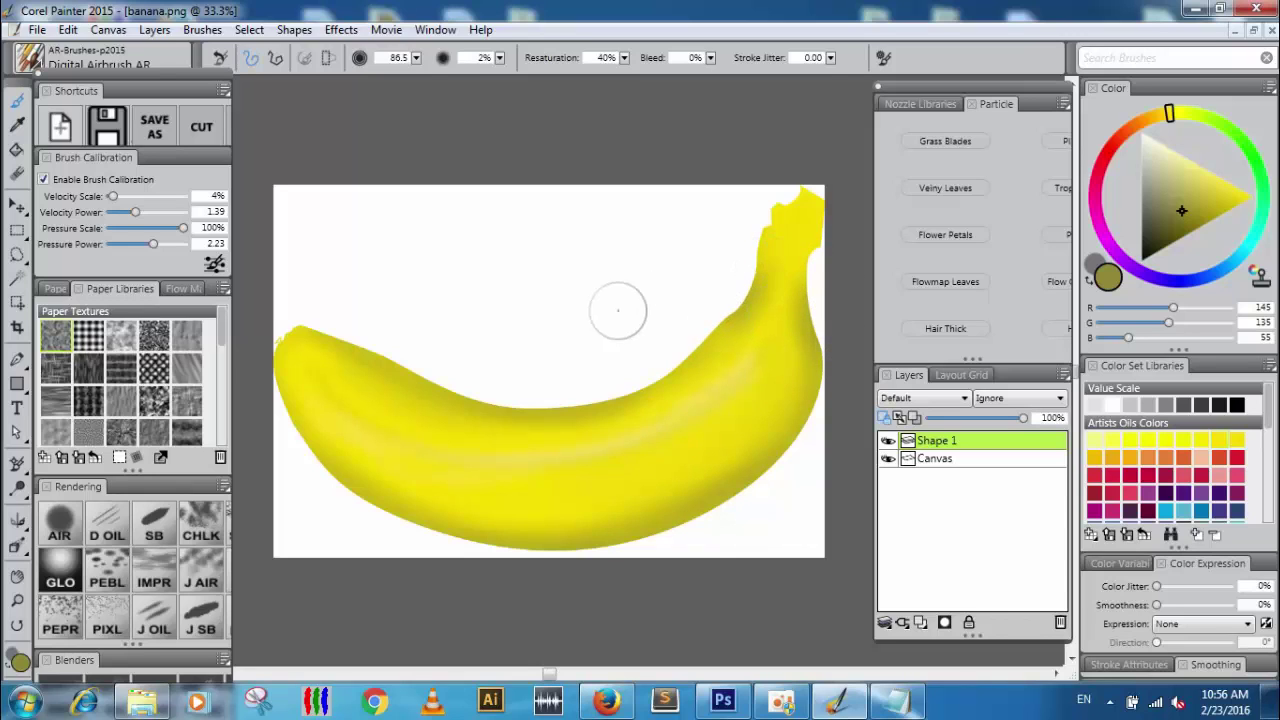
Tint the Shape 1 layer bright green (R 74, G 216, B 46) along the inner edge near the stem with the airbrush at size 273
left_click(921, 622)
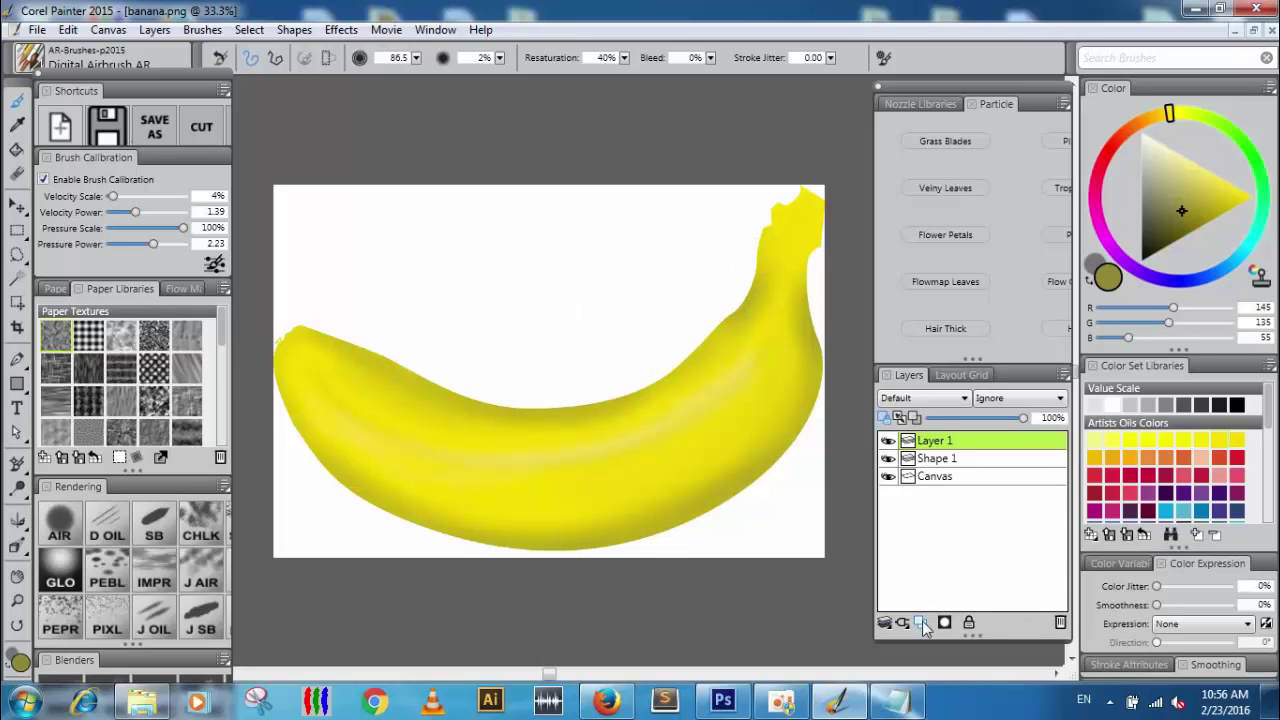
left_click(60, 567)
left_click(1242, 147)
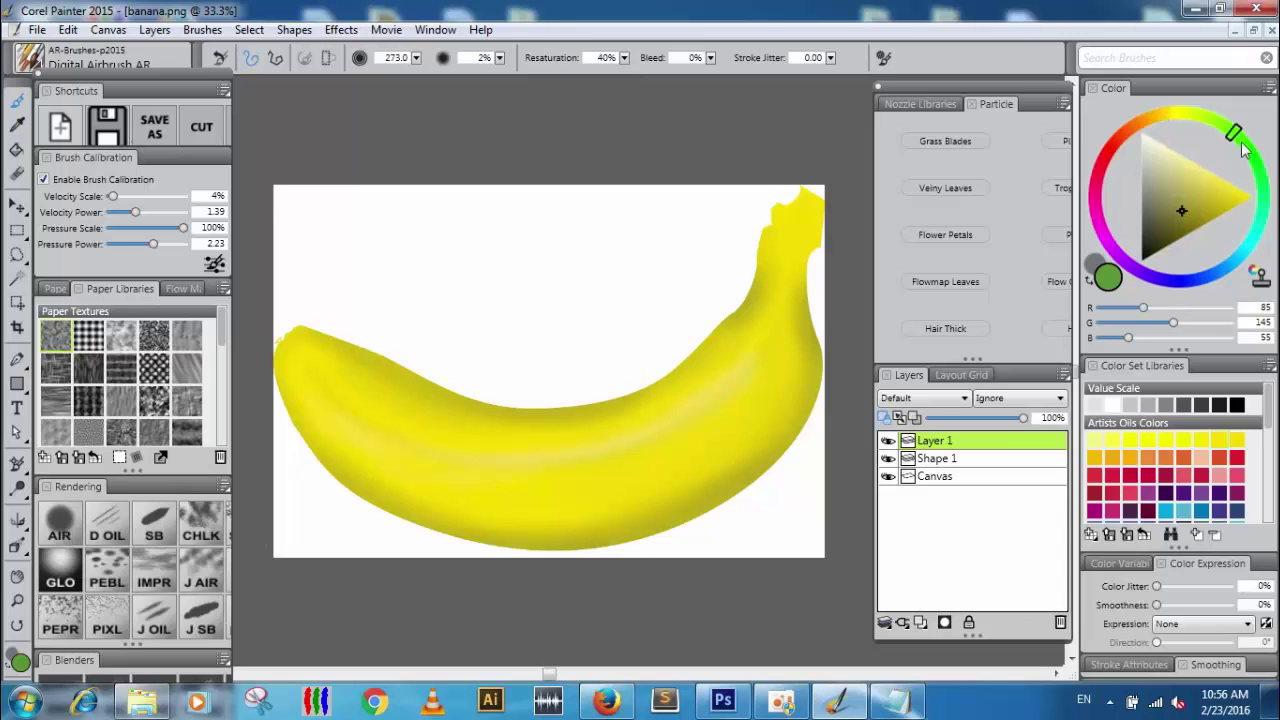
left_click(1216, 195)
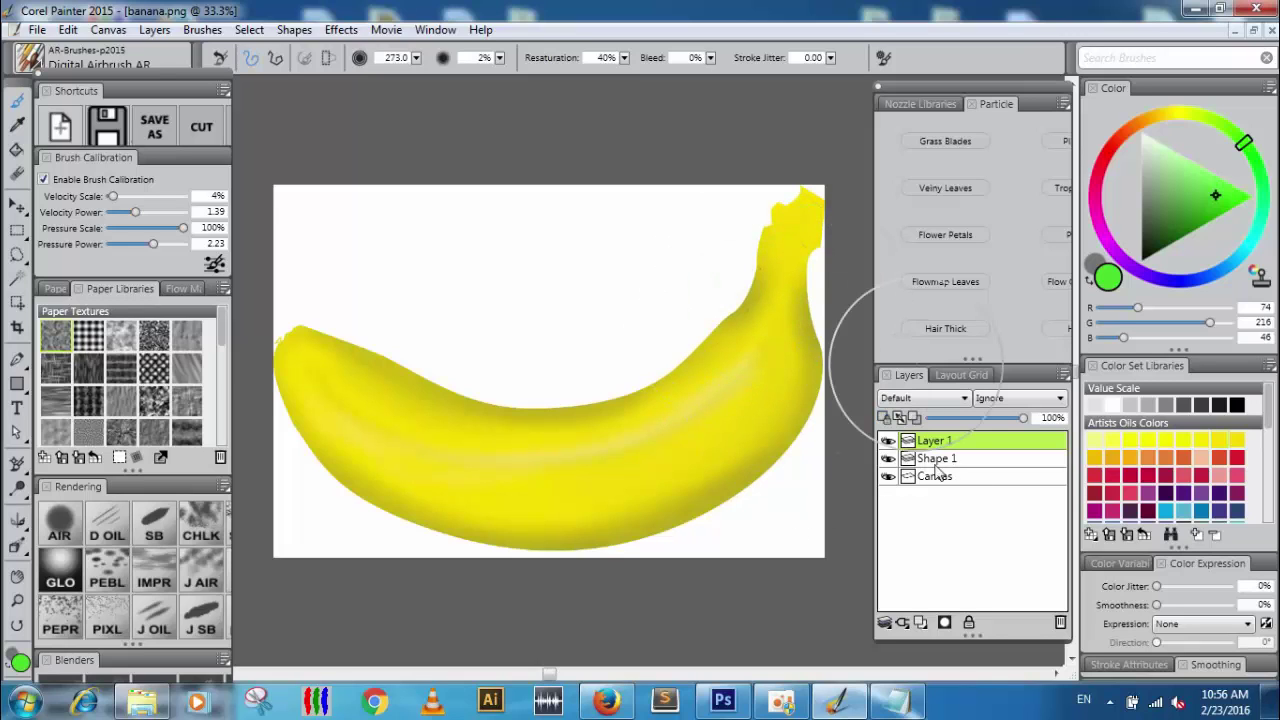
left_click(899, 459)
left_click(930, 441)
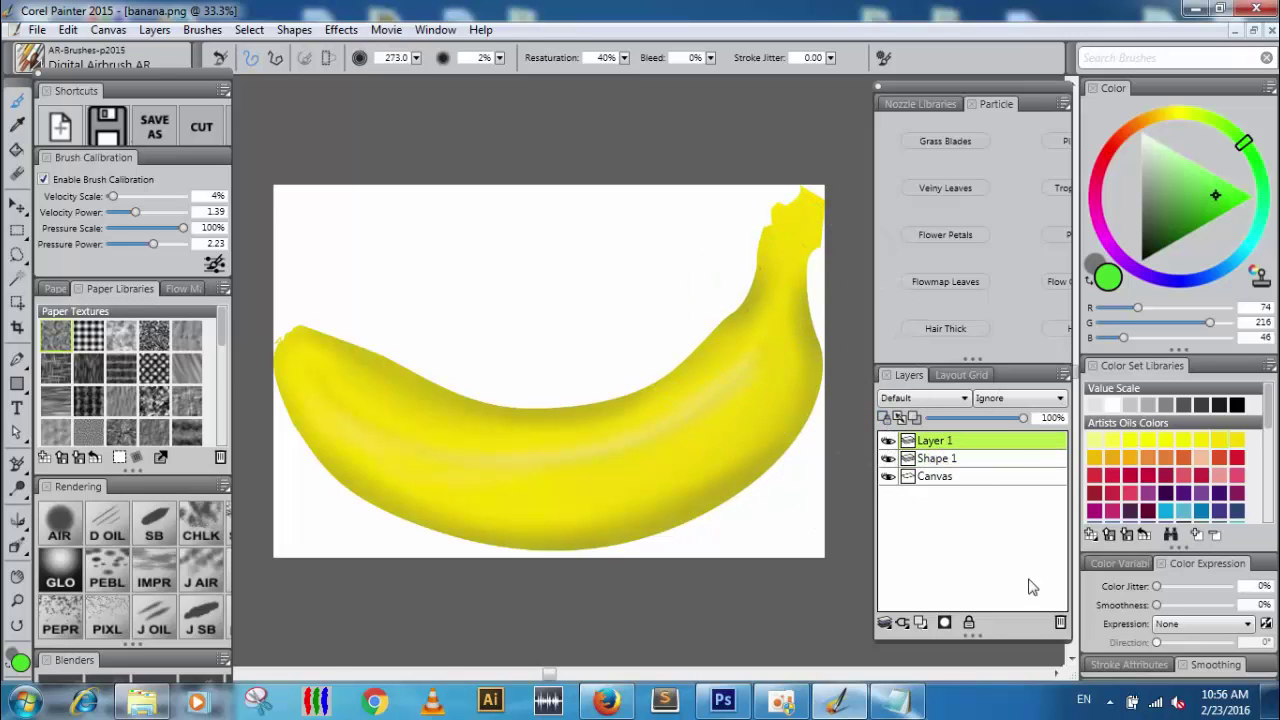
left_click(1060, 622)
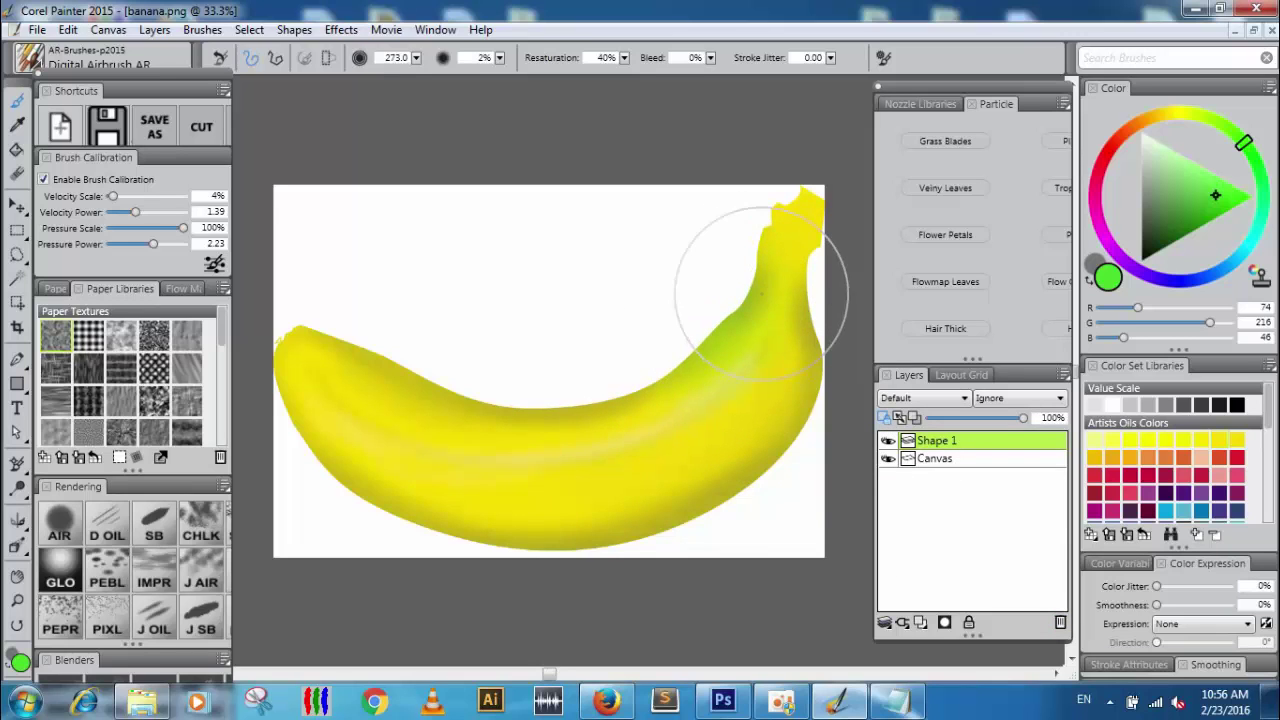
Extend the green tint along the banana's upper inner edge and around the stem's base with the airbrush at size 99.4
left_click(416, 59)
left_click(447, 68)
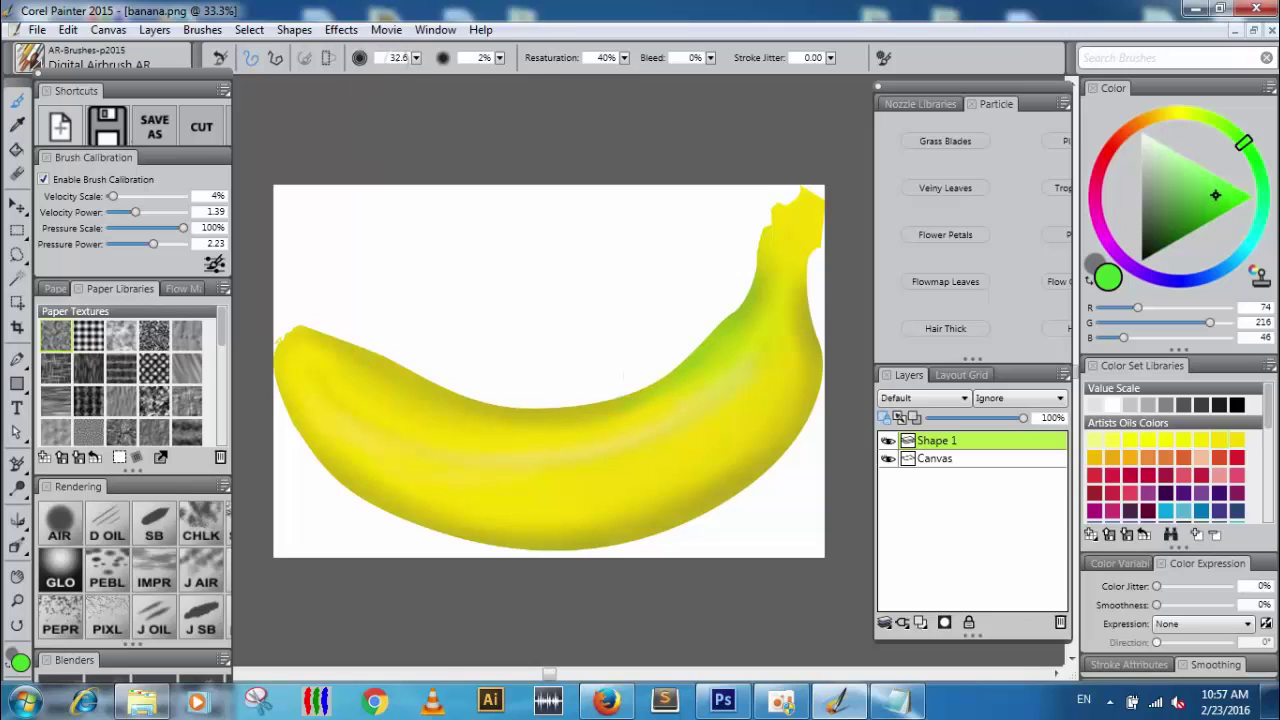
left_click(416, 58)
left_click(477, 70)
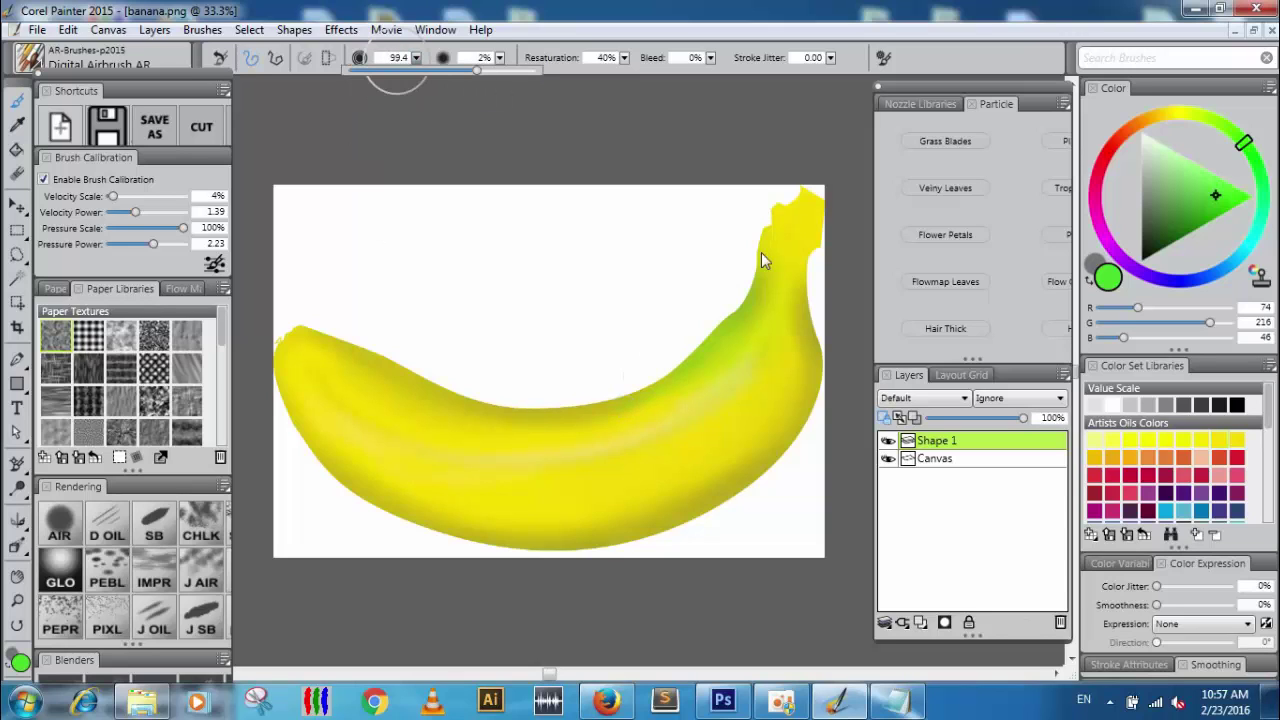
left_click(759, 350)
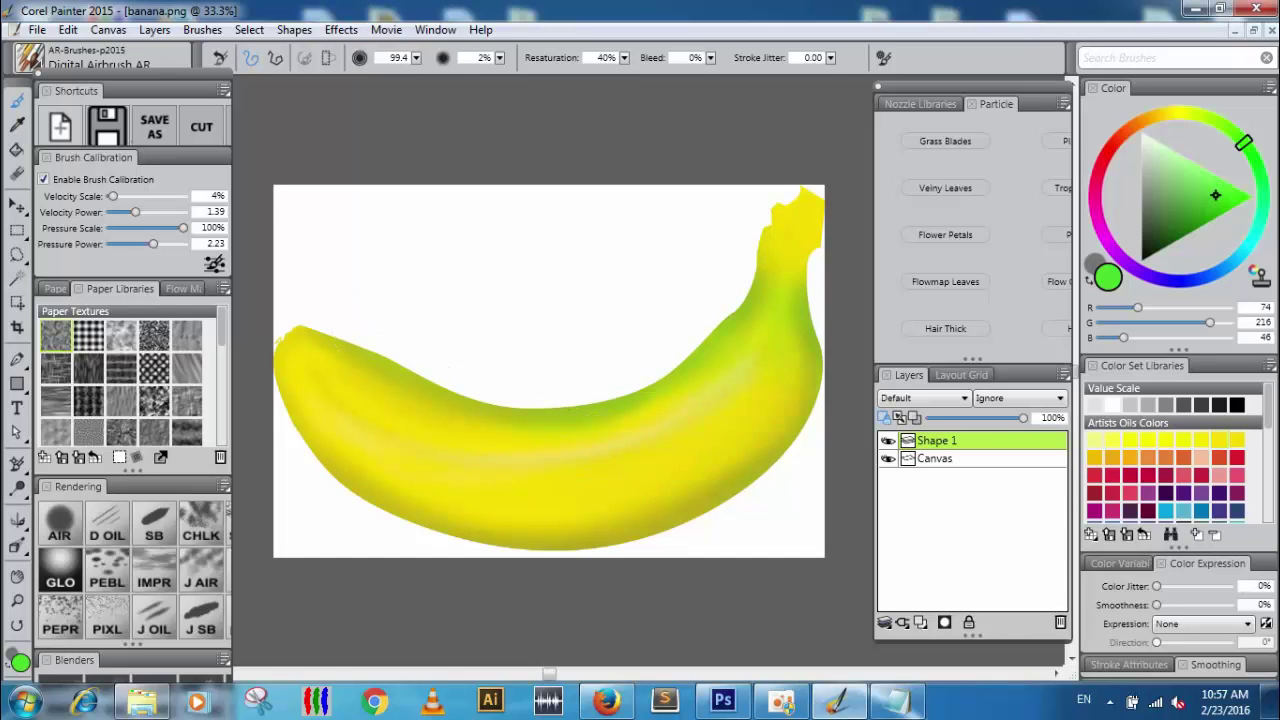
Add a new layer and trace a closed, jagged outline around the banana's left tip with the Pen tool
left_click(920, 622)
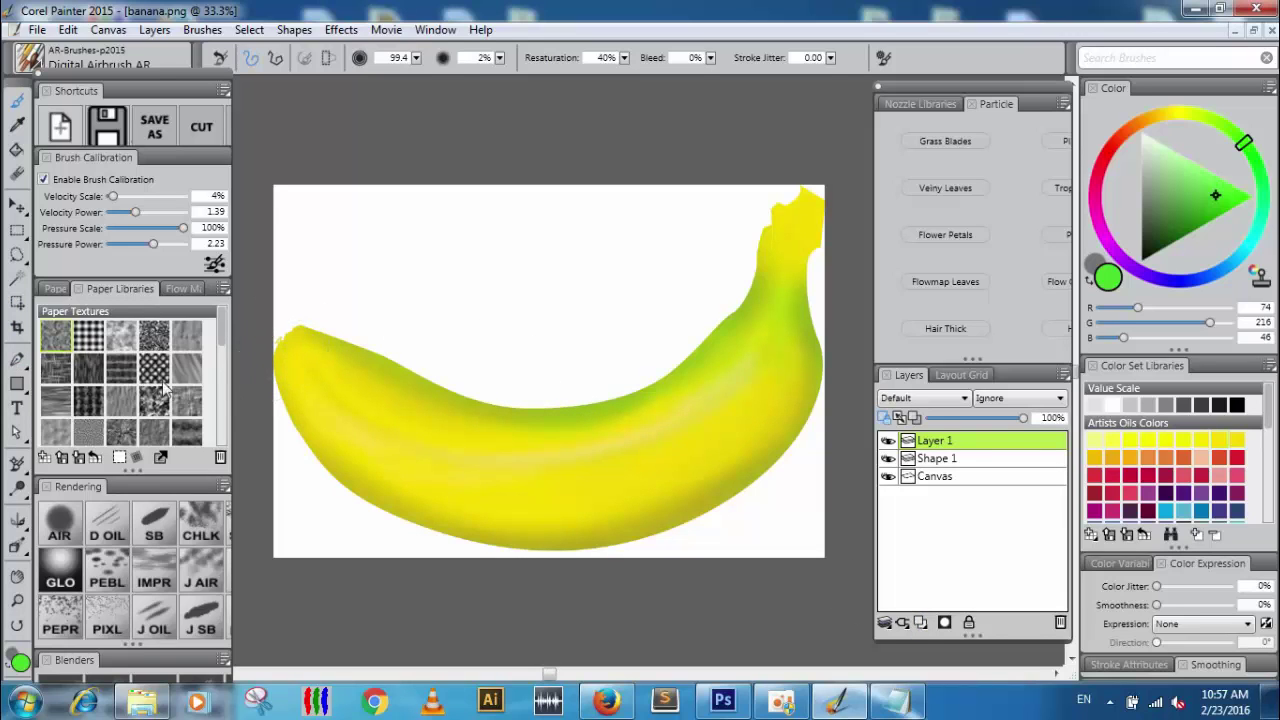
key("p")
left_click(272, 352)
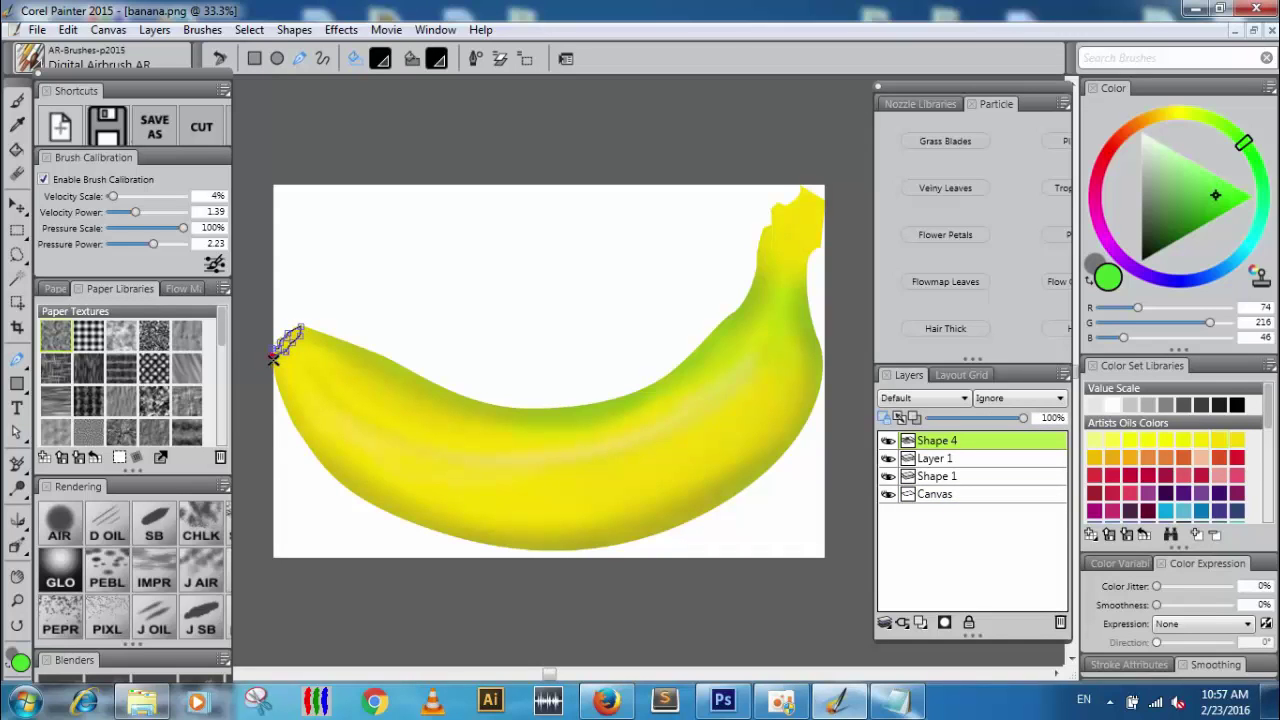
left_click(271, 350)
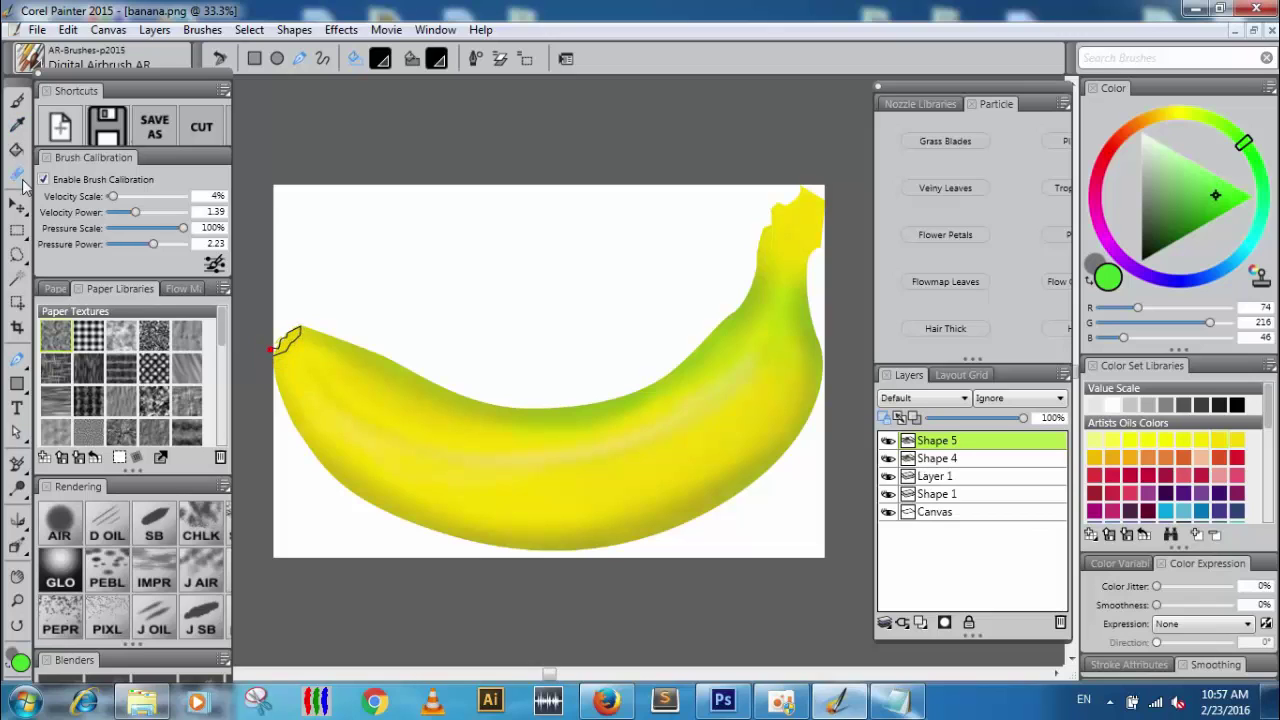
Start filling the tip outline in dark brown (R 64, G 52, B 40) on a new layer with the Smooth Scratchboard brush
key("k")
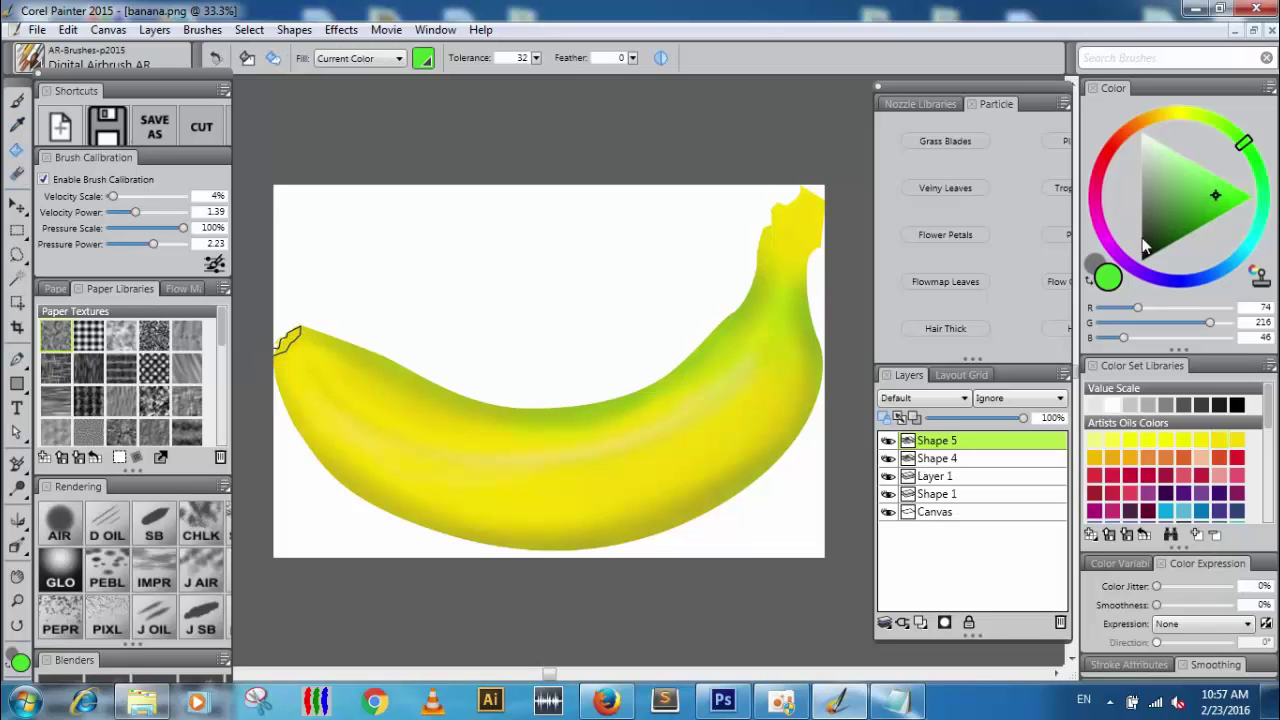
left_click(1147, 235)
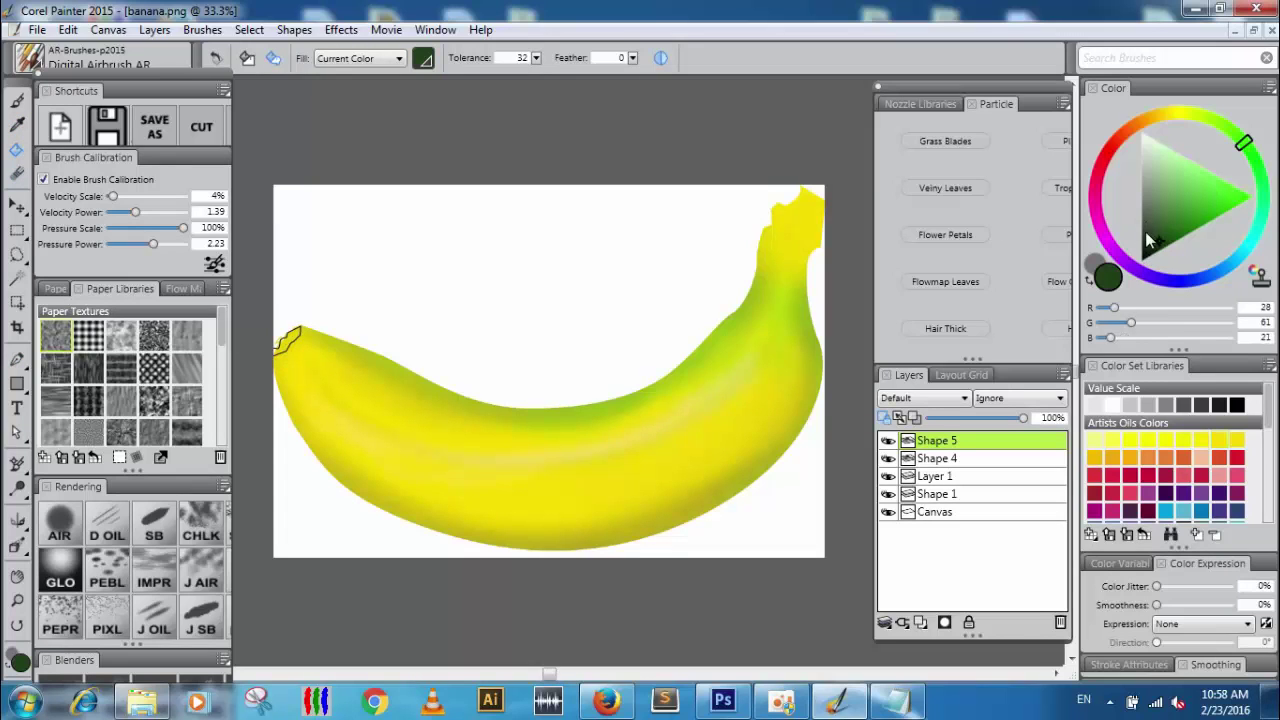
left_click(1137, 120)
left_click(1152, 236)
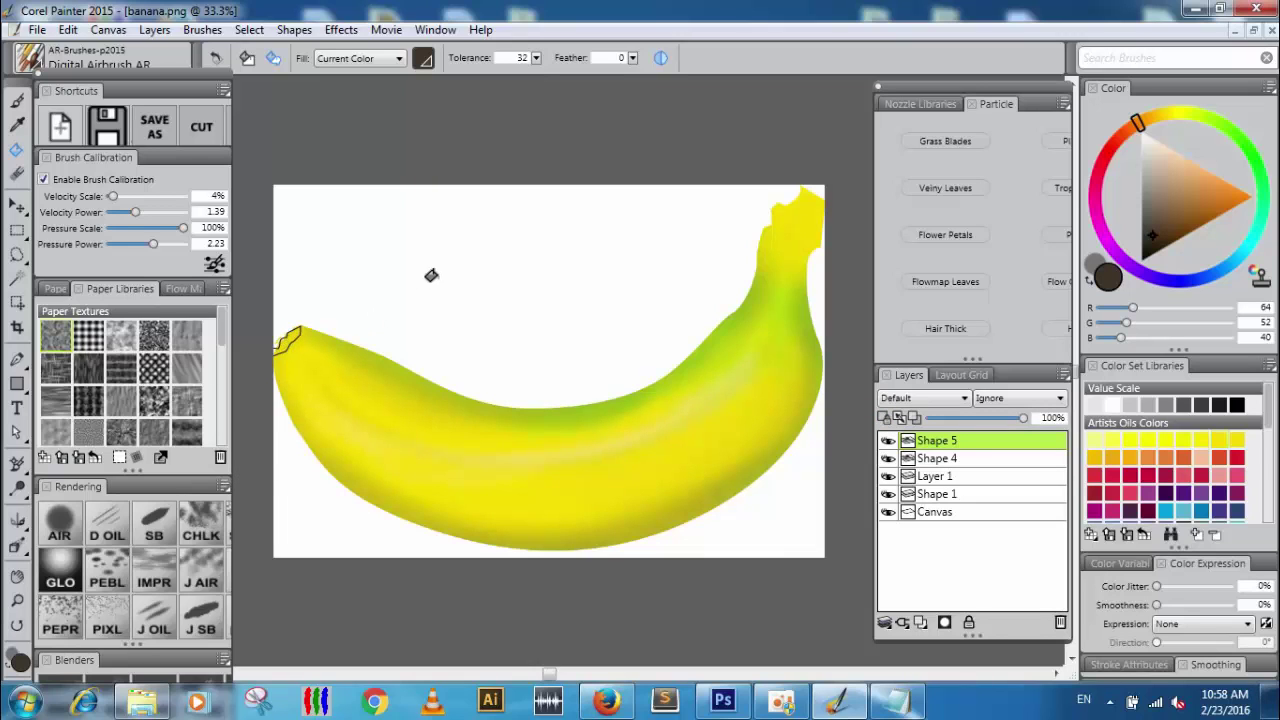
key("b")
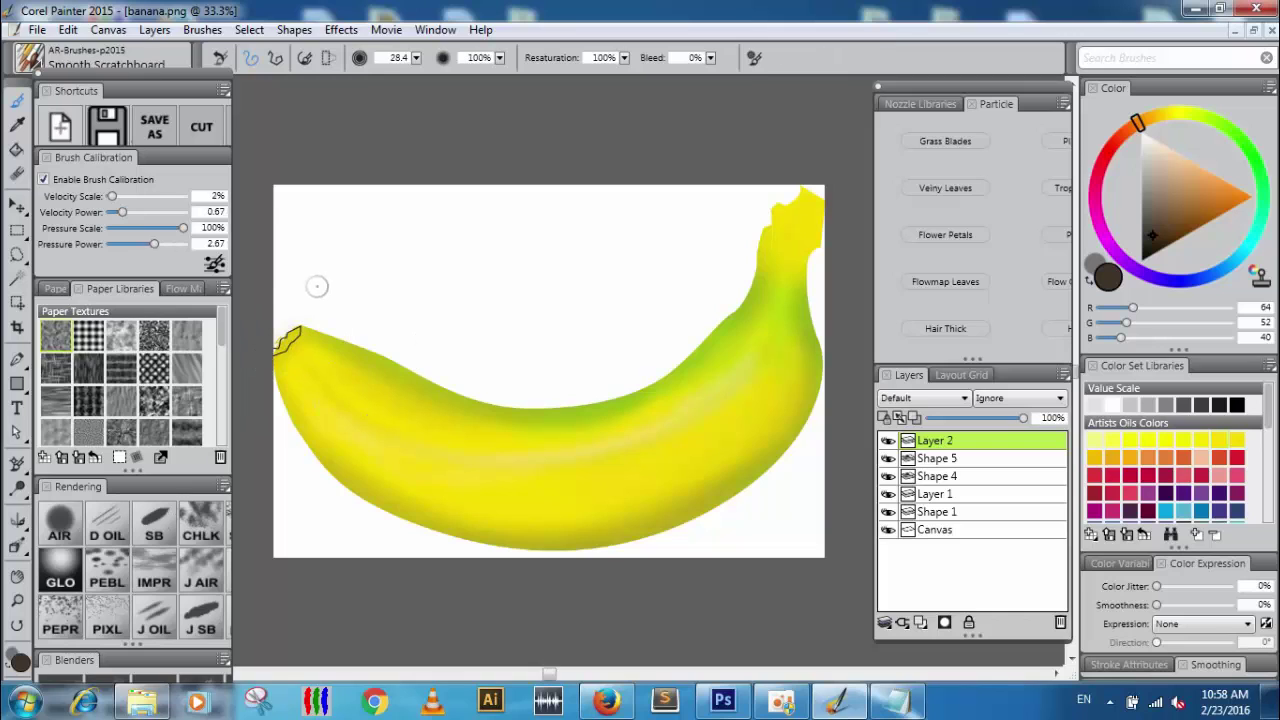
key("ctrl+z")
key("n")
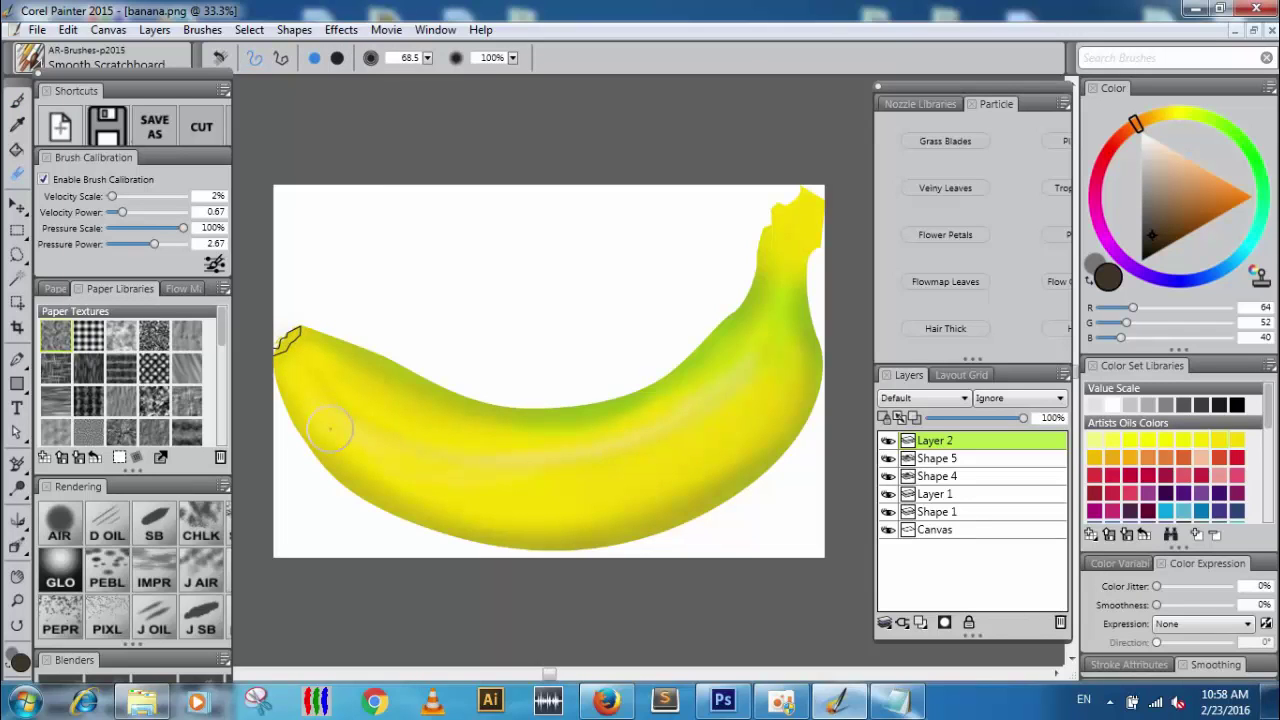
key("b")
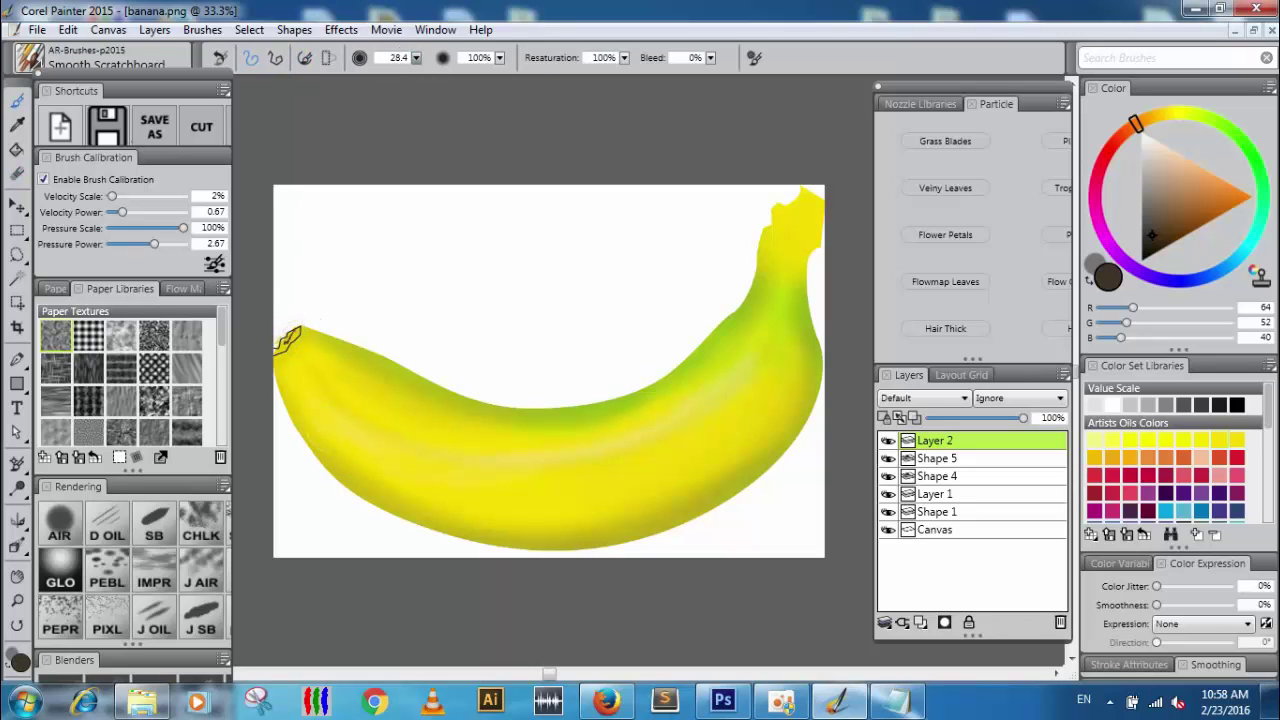
Fill the rest of the tip outline solid dark brown with the Smooth Scratchboard brush at size 360.8
left_click(416, 57)
left_click(477, 78)
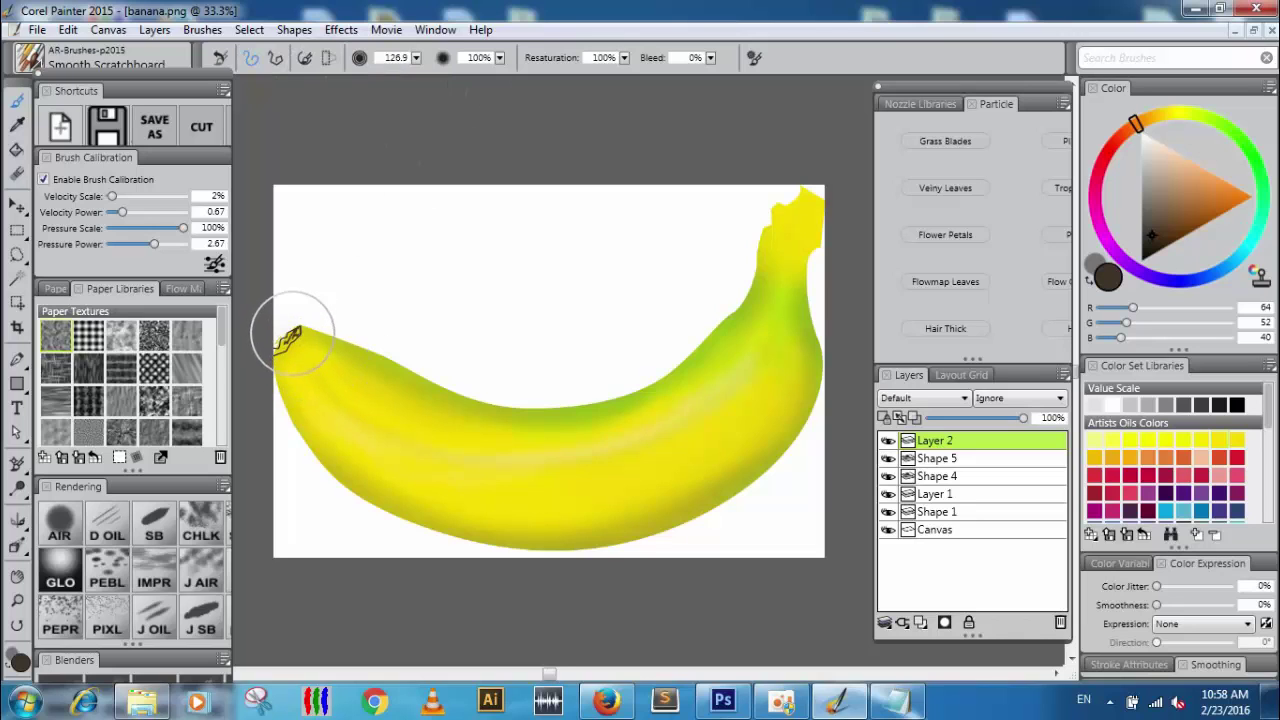
left_click(416, 57)
left_click(455, 70)
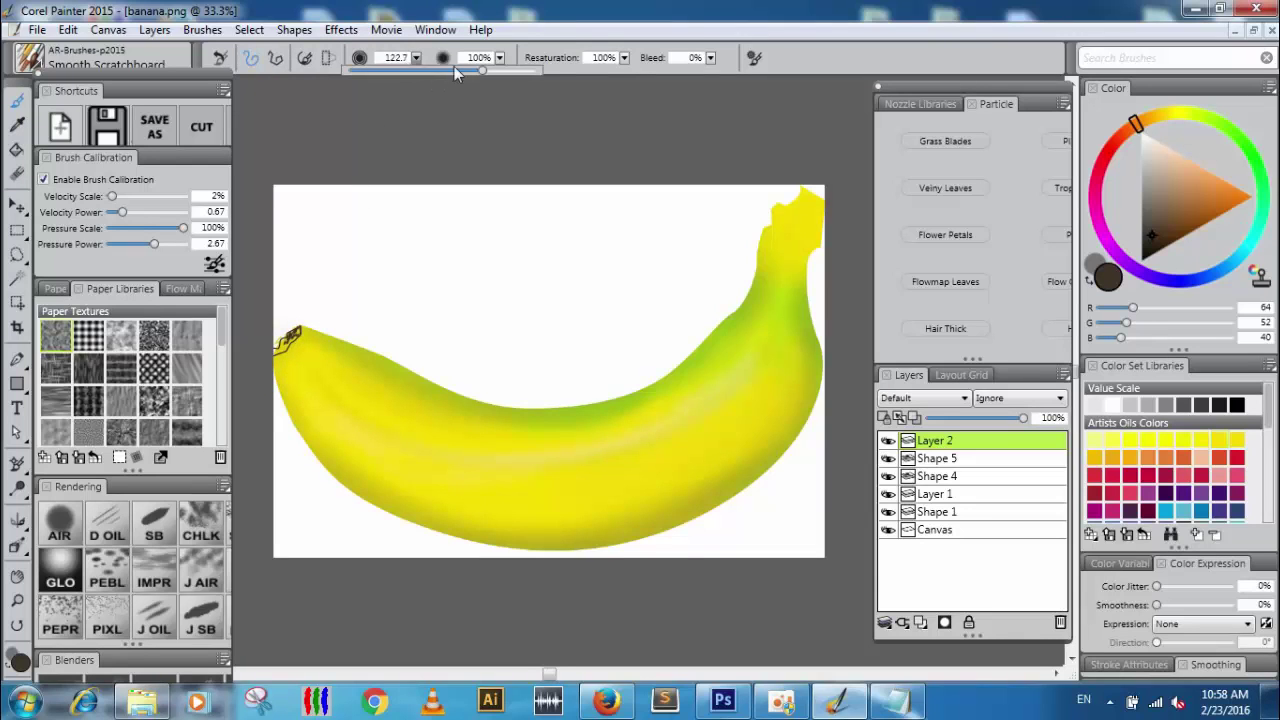
left_click_drag(482, 71, 530, 71)
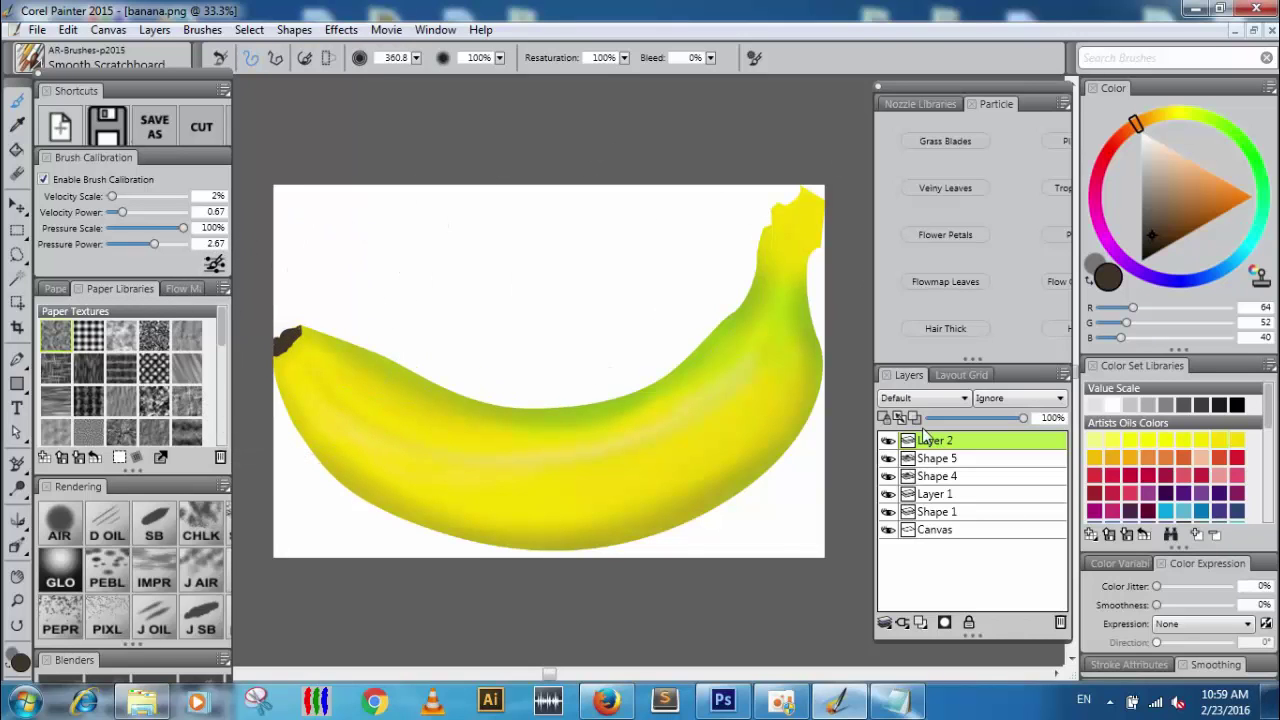
Preserve the transparency of Layer 2 and repaint the tip in grey-brown (R 81, G 71, B 63)
left_click(1173, 204)
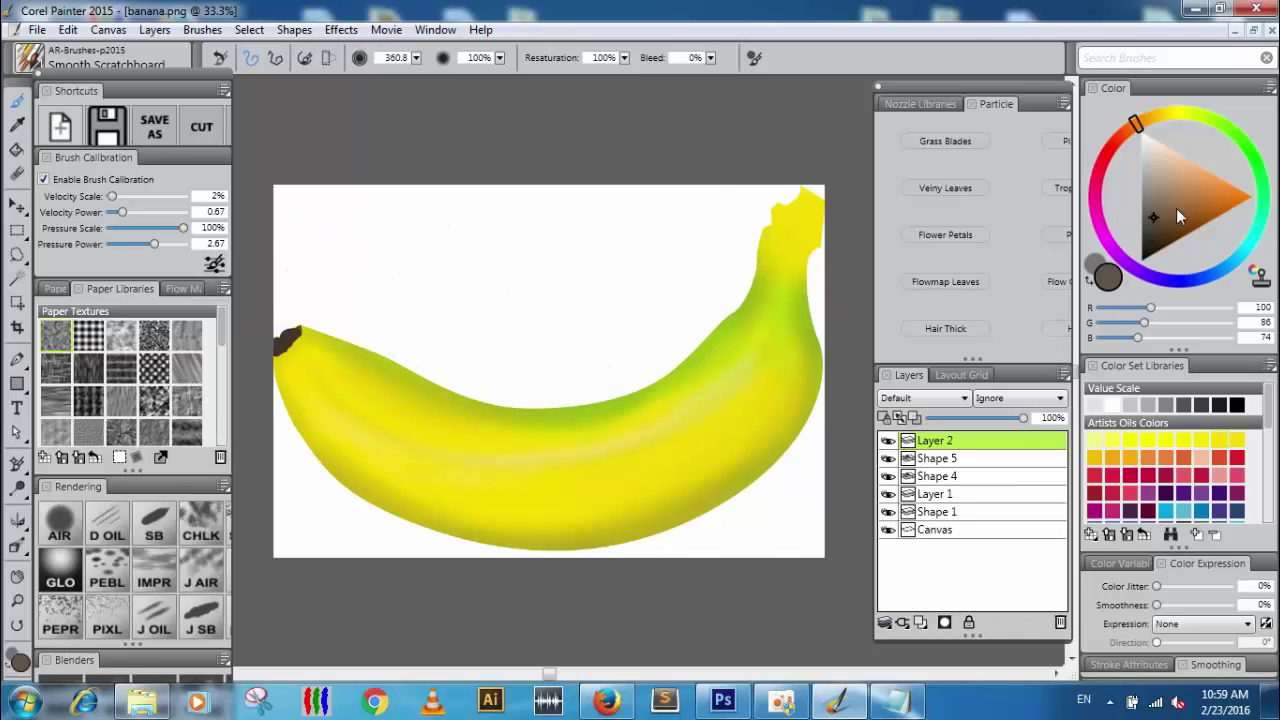
left_click(886, 417)
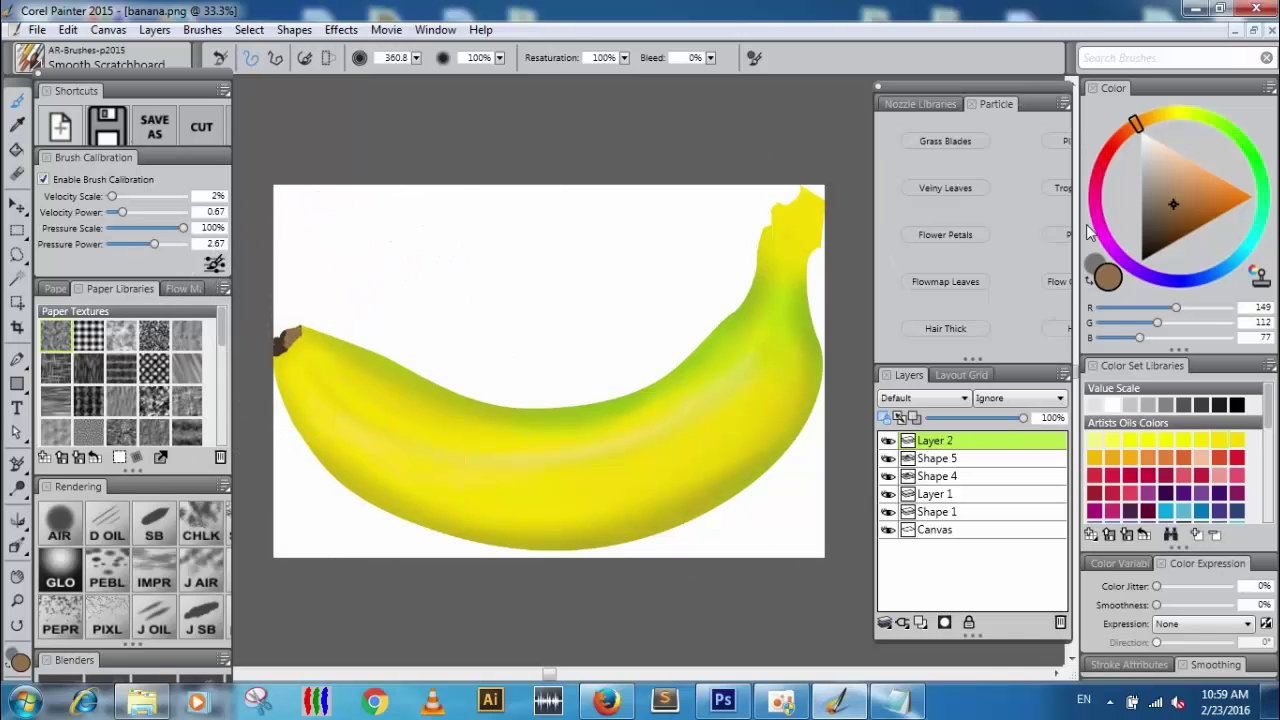
left_click(1151, 226)
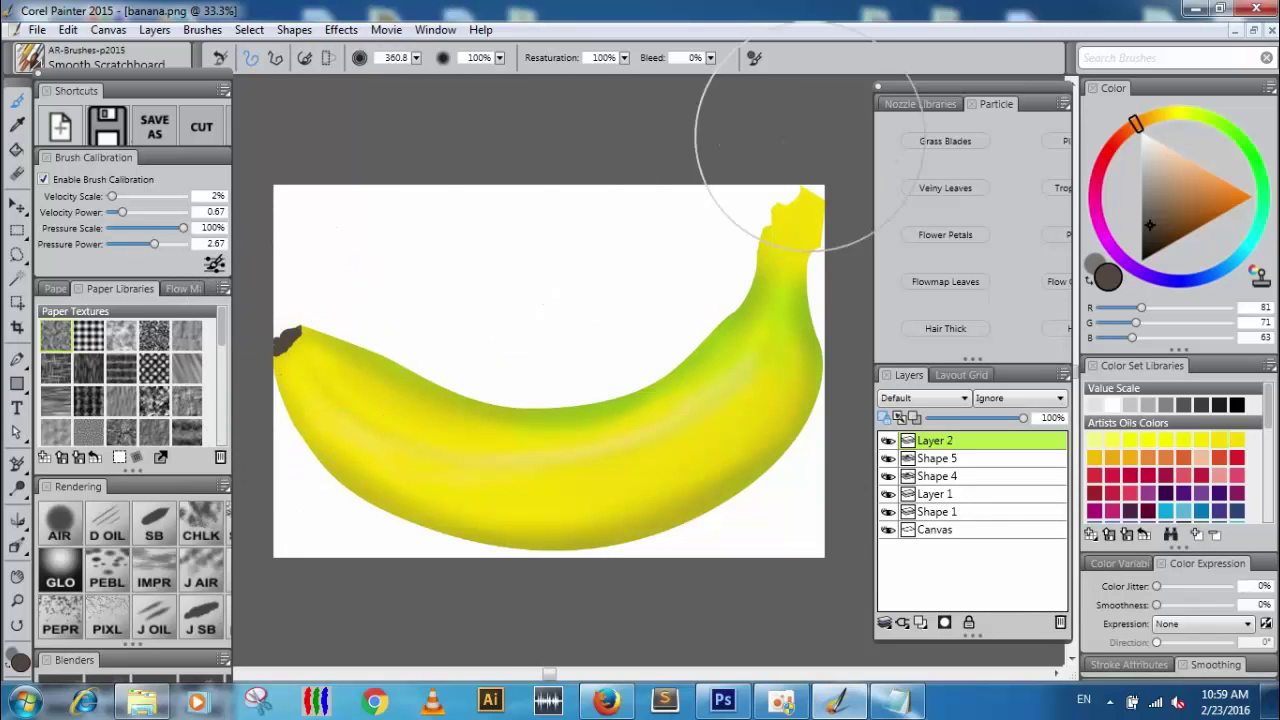
Identify the layer holding the banana's body by toggling its visibility, and make Shape 1 the active layer
left_click(1142, 190)
left_click(1150, 203)
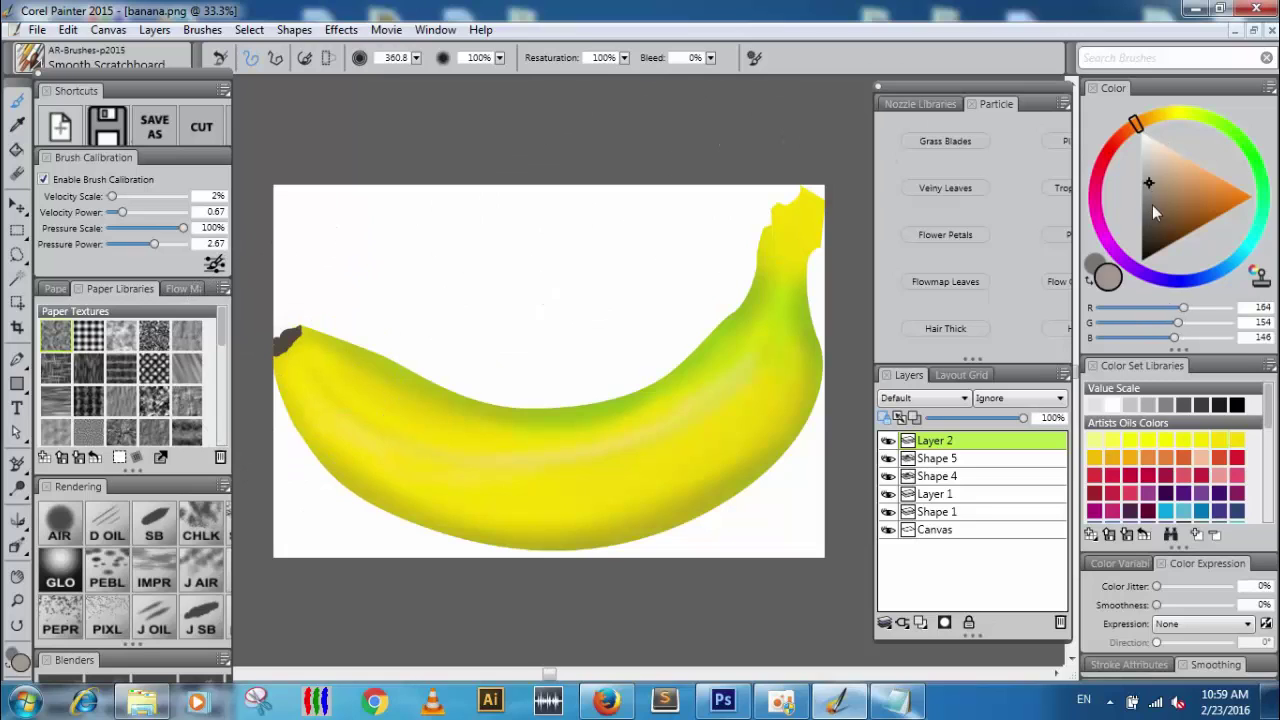
left_click(902, 460)
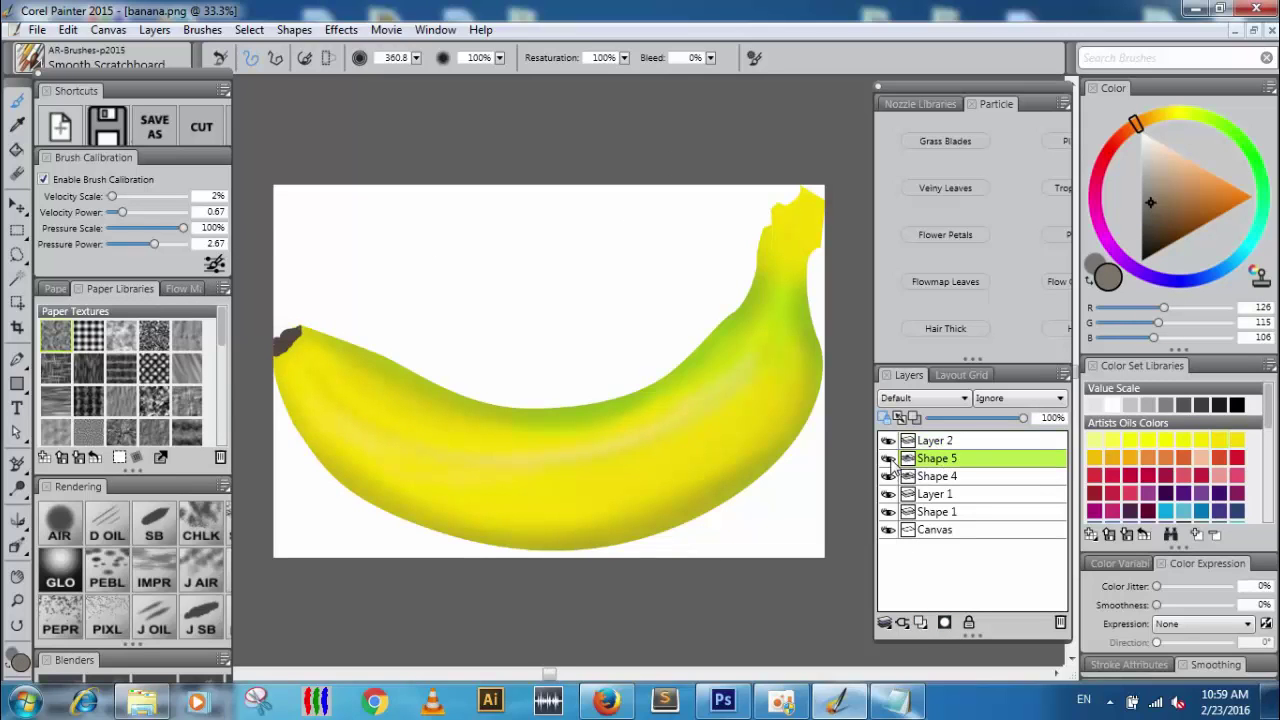
left_click(907, 478)
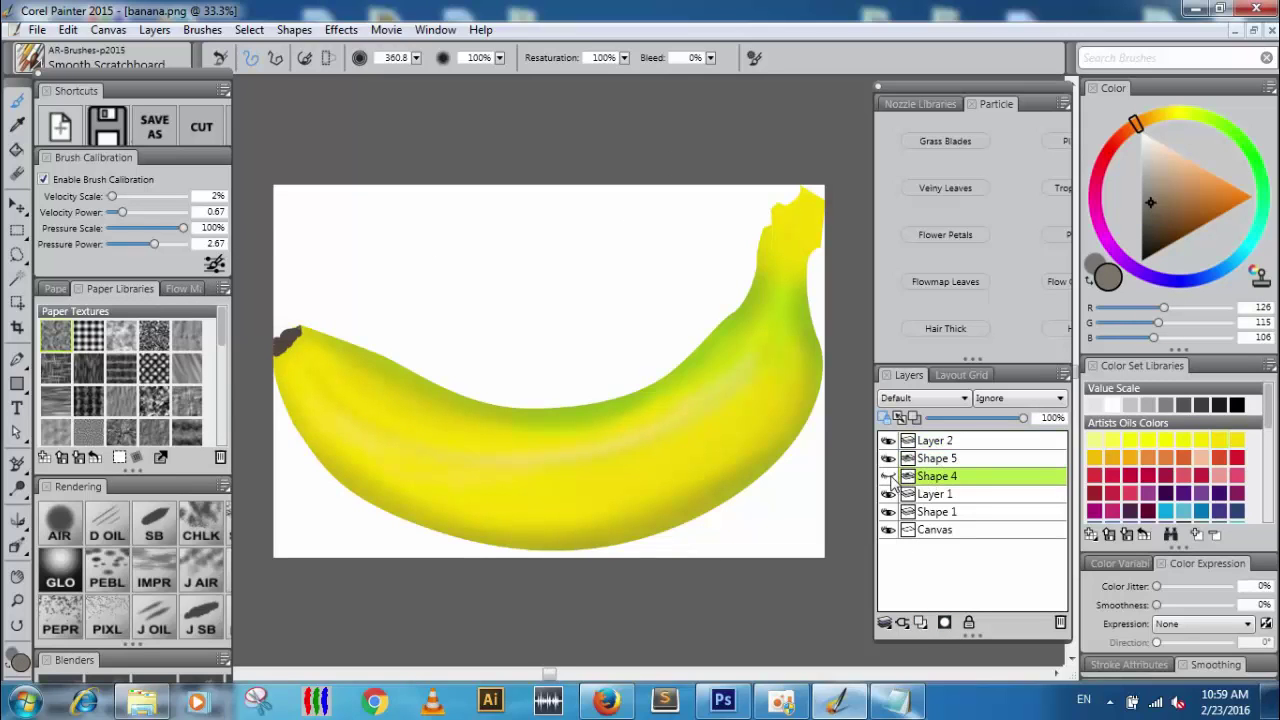
left_click(922, 496)
left_click(918, 512)
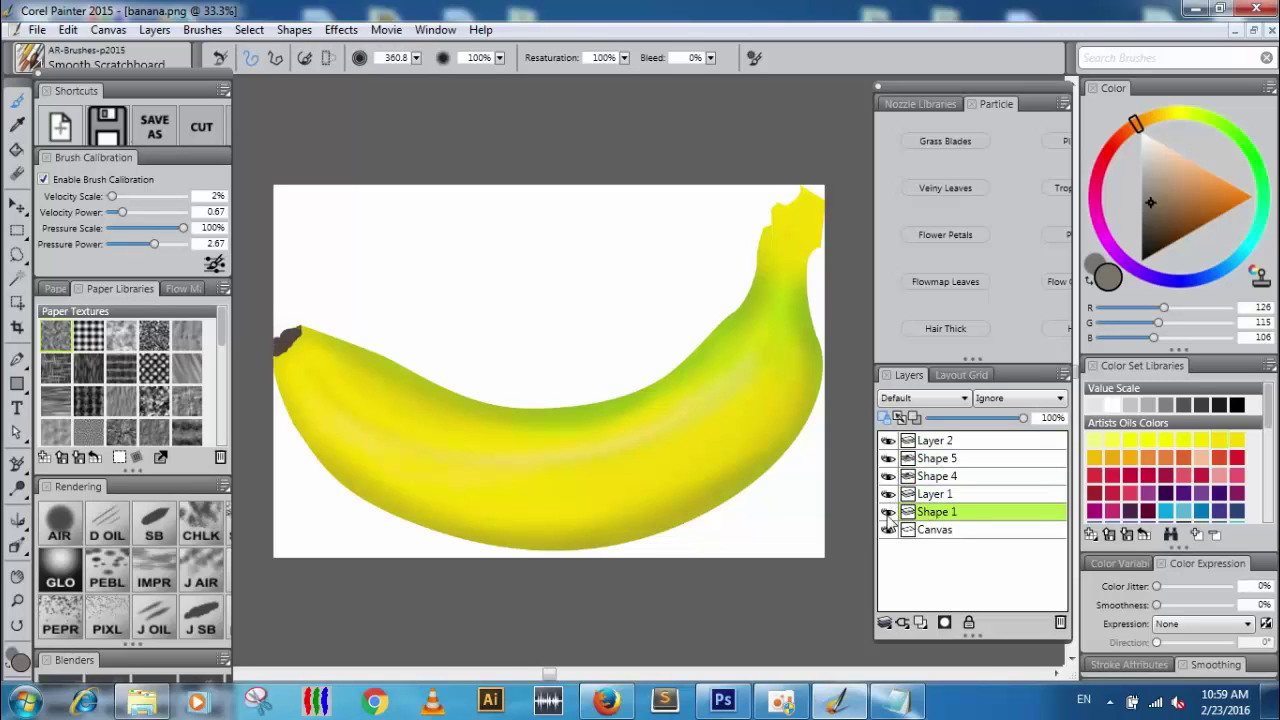
left_click(888, 512)
left_click(888, 512)
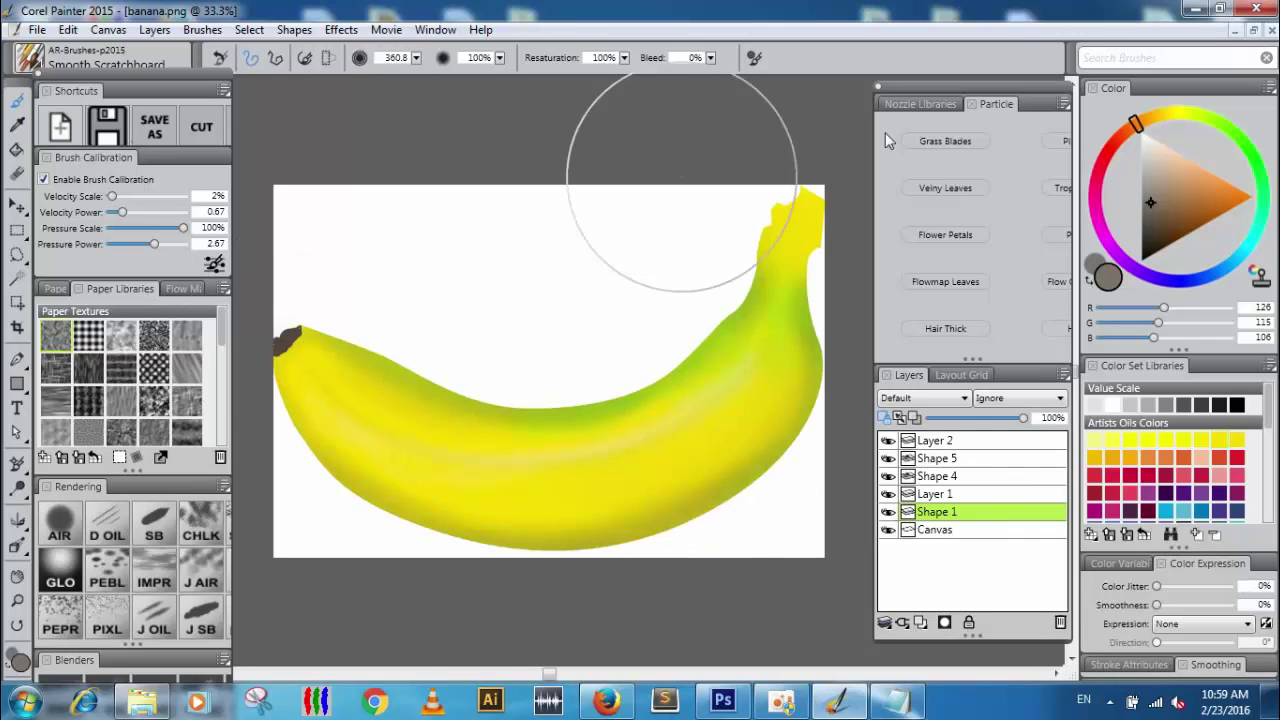
Shade the banana's skin beside the dark tip in grey-green (R 120, G 146, B 106) with the Digital Airbrush at size 99.4
left_click(1144, 179)
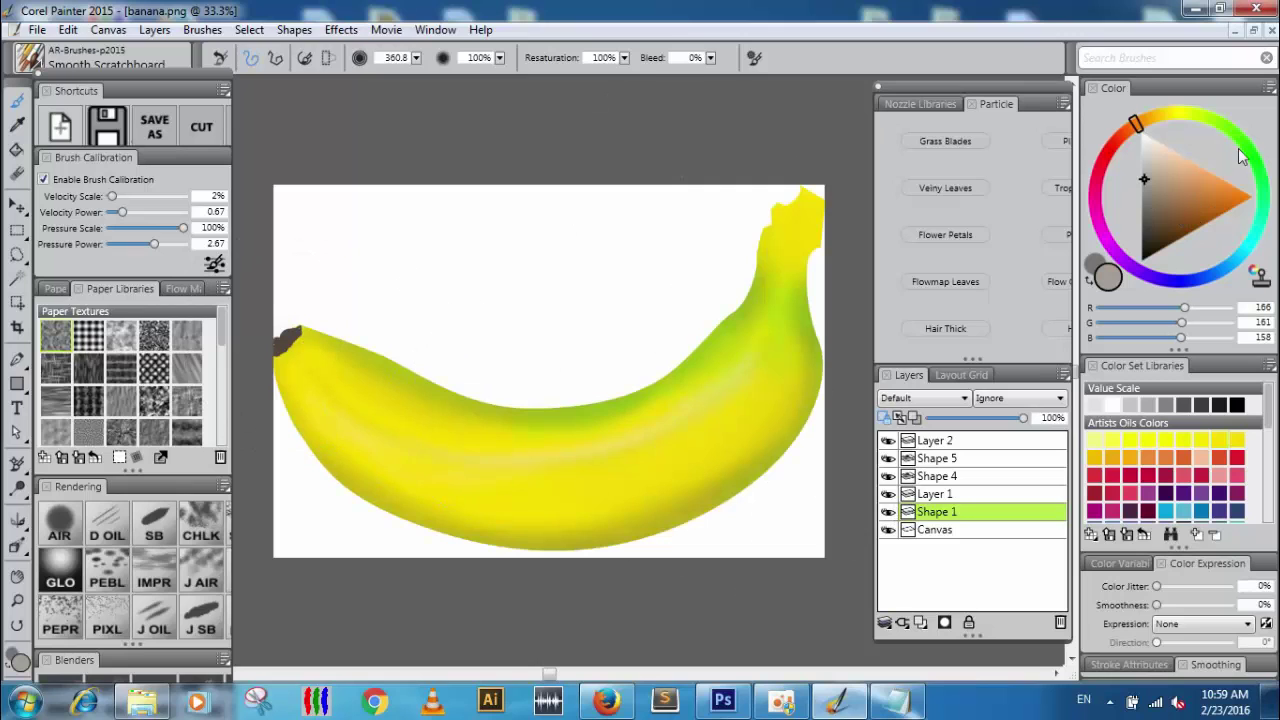
left_click(1234, 133)
left_click(1160, 198)
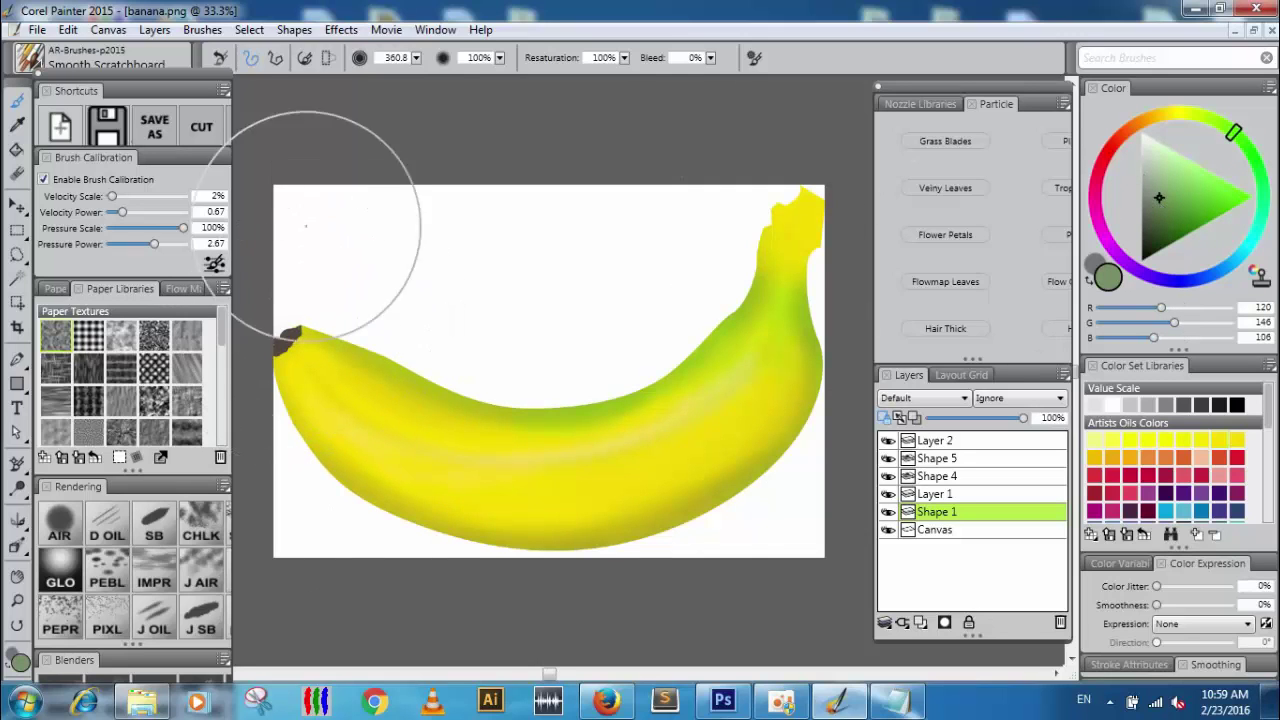
left_click(58, 528)
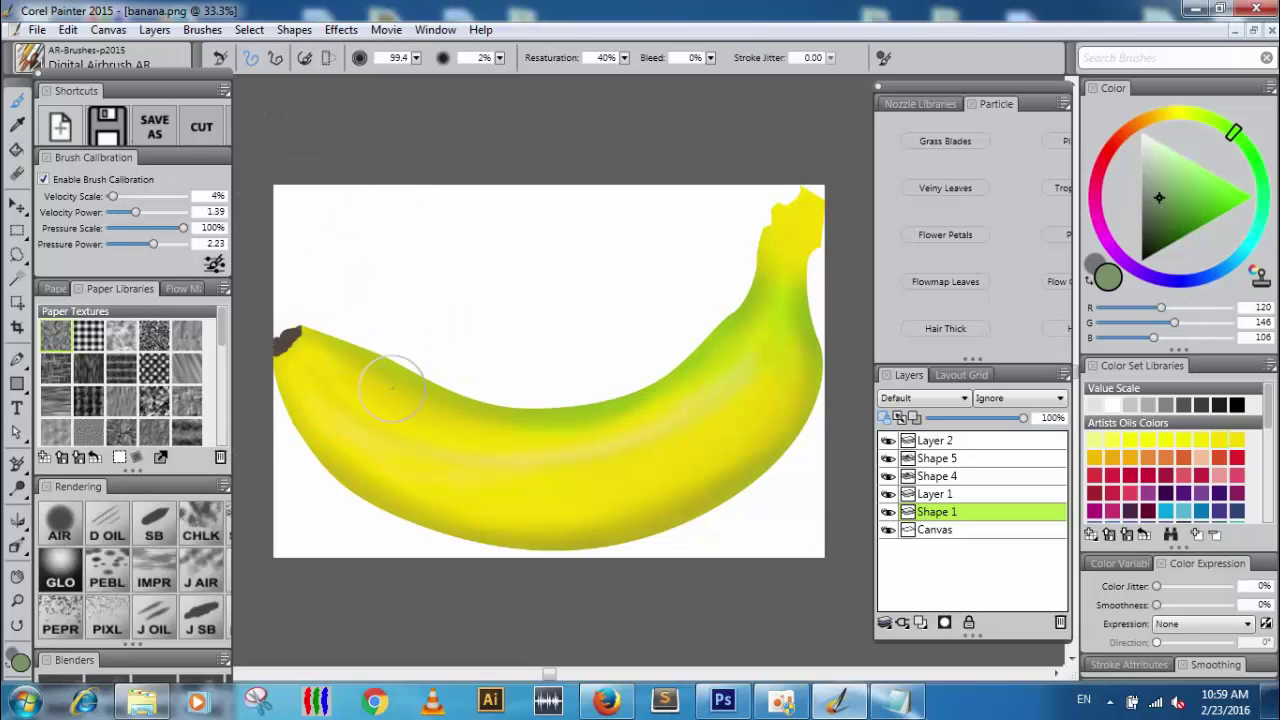
mouse_move(309, 355)
left_mouse_down()
mouse_move(309, 334)
mouse_move(286, 343)
mouse_move(293, 357)
left_mouse_up()
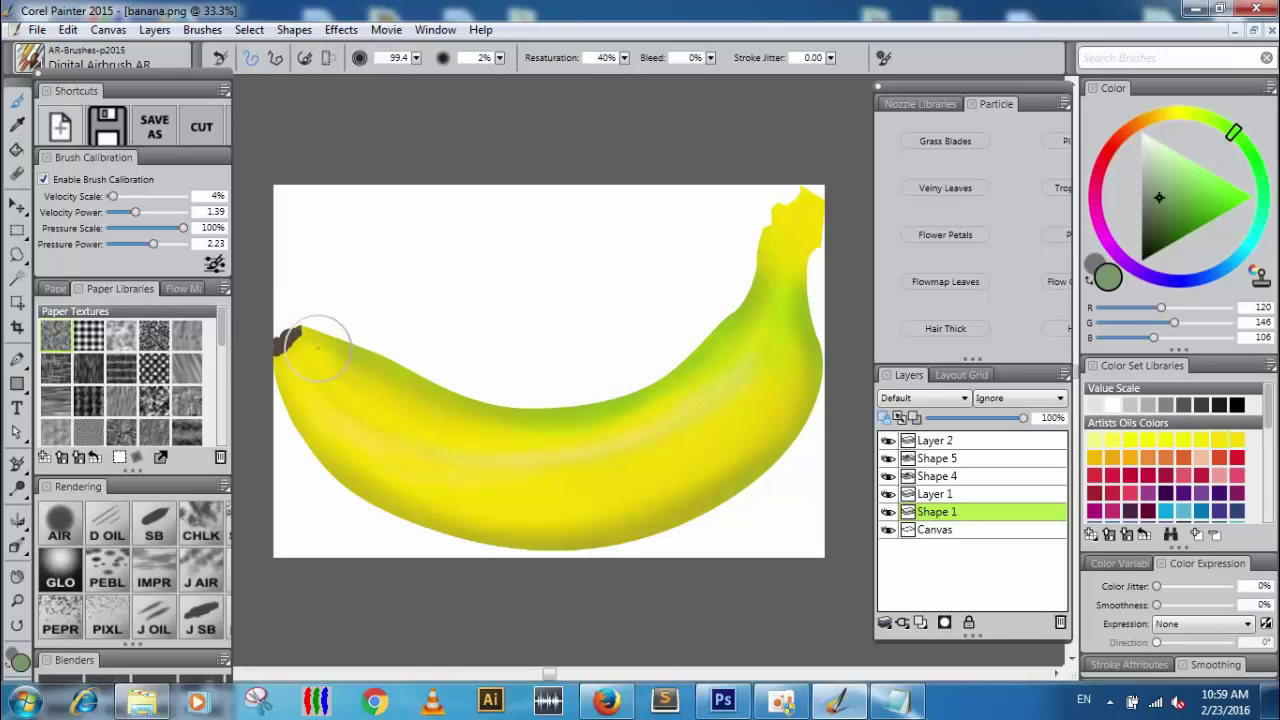
mouse_move(302, 342)
left_mouse_down()
mouse_move(283, 360)
mouse_move(297, 331)
mouse_move(279, 383)
left_mouse_up()
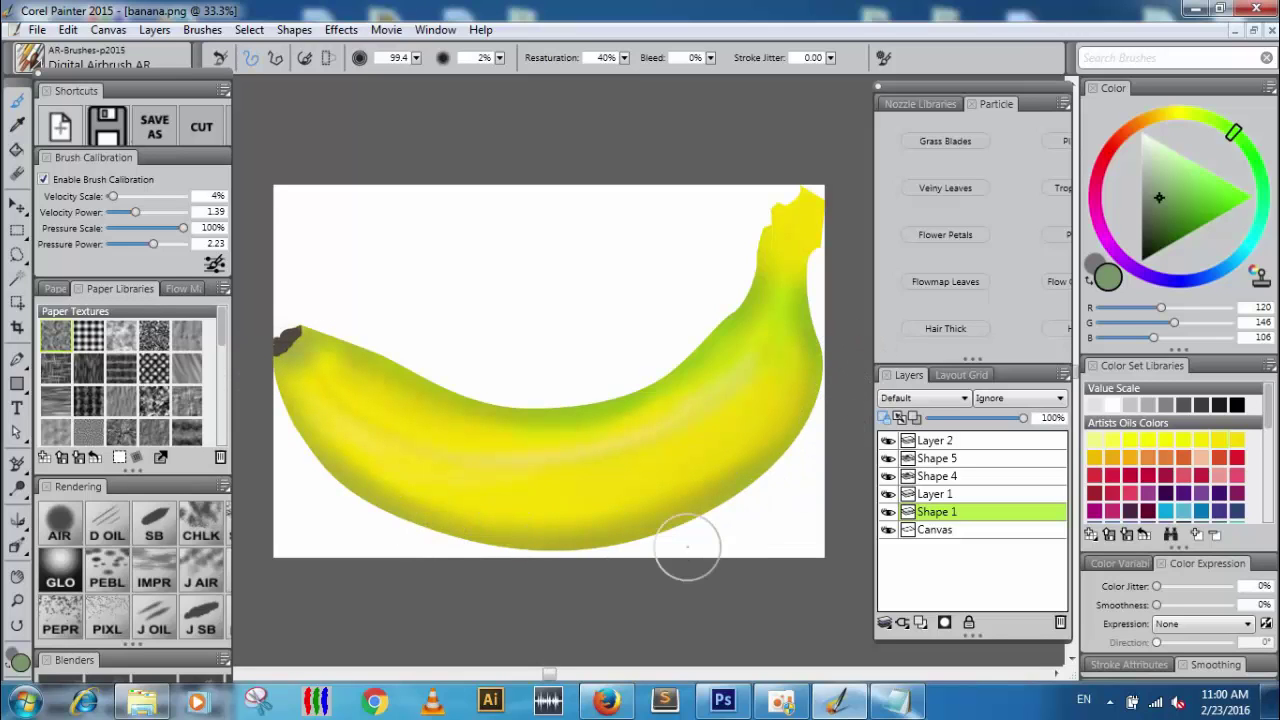
key("ctrl+z")
Shade the centre of the stem's upper end in grey-olive (R 146, G 133, B 106) with the Digital Airbrush at size 99.4
left_click(1152, 120)
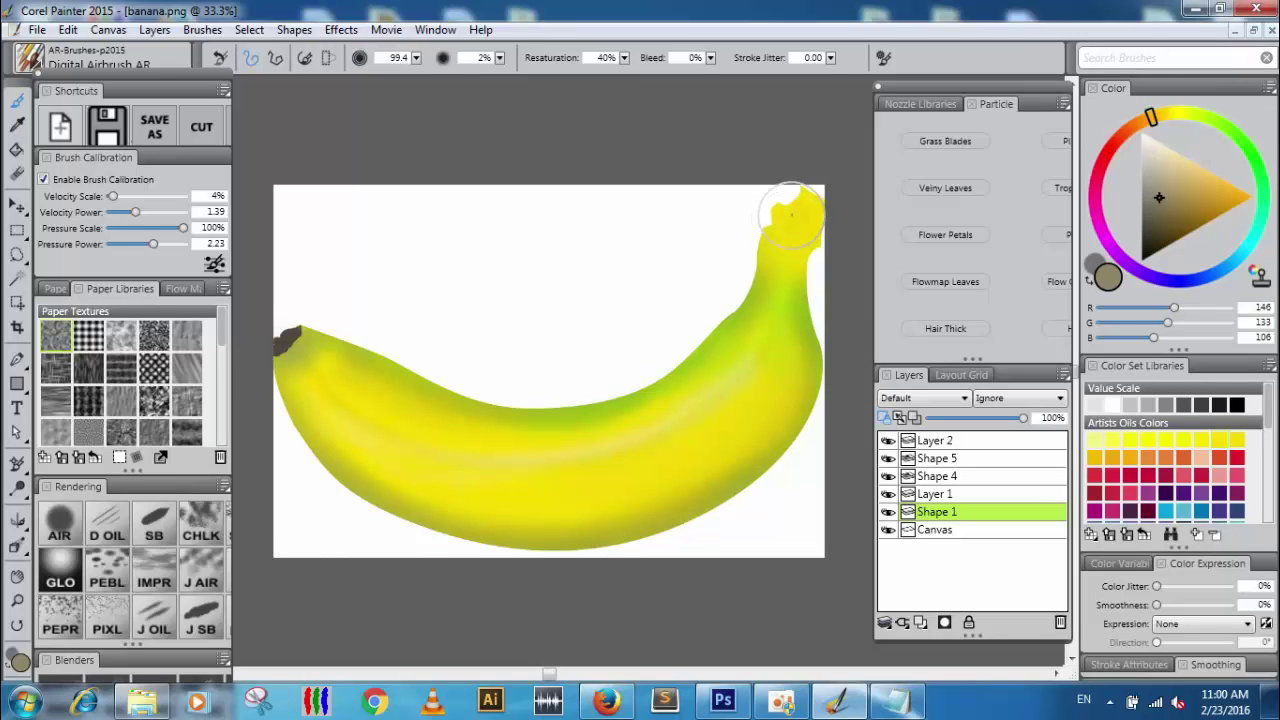
mouse_move(786, 222)
left_mouse_down()
mouse_move(789, 200)
mouse_move(806, 206)
mouse_move(771, 214)
left_mouse_up()
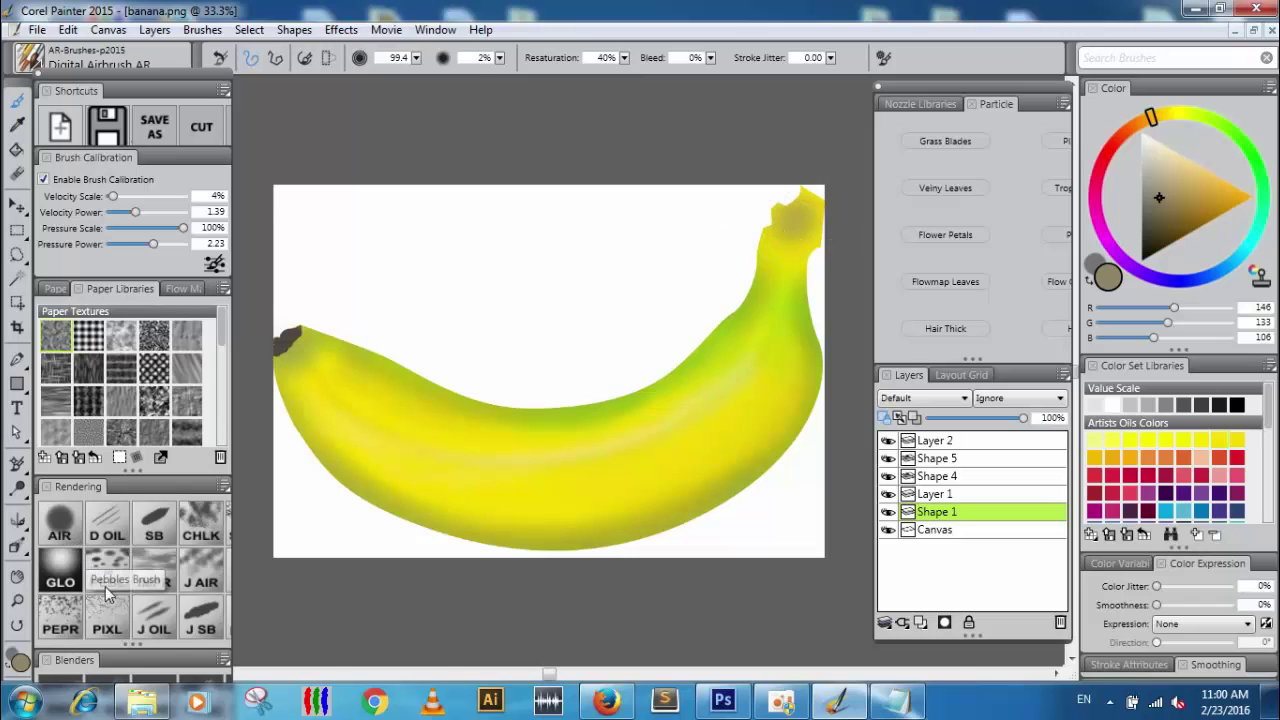
left_click(60, 618)
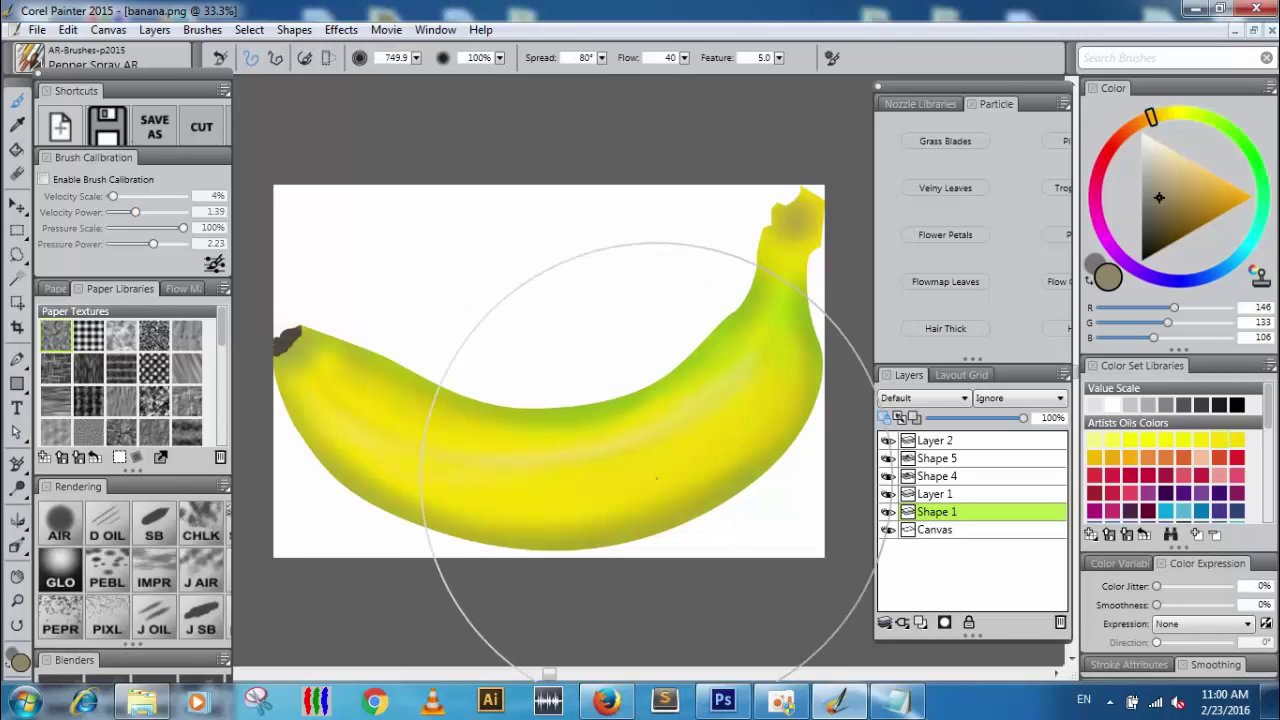
left_click(108, 622)
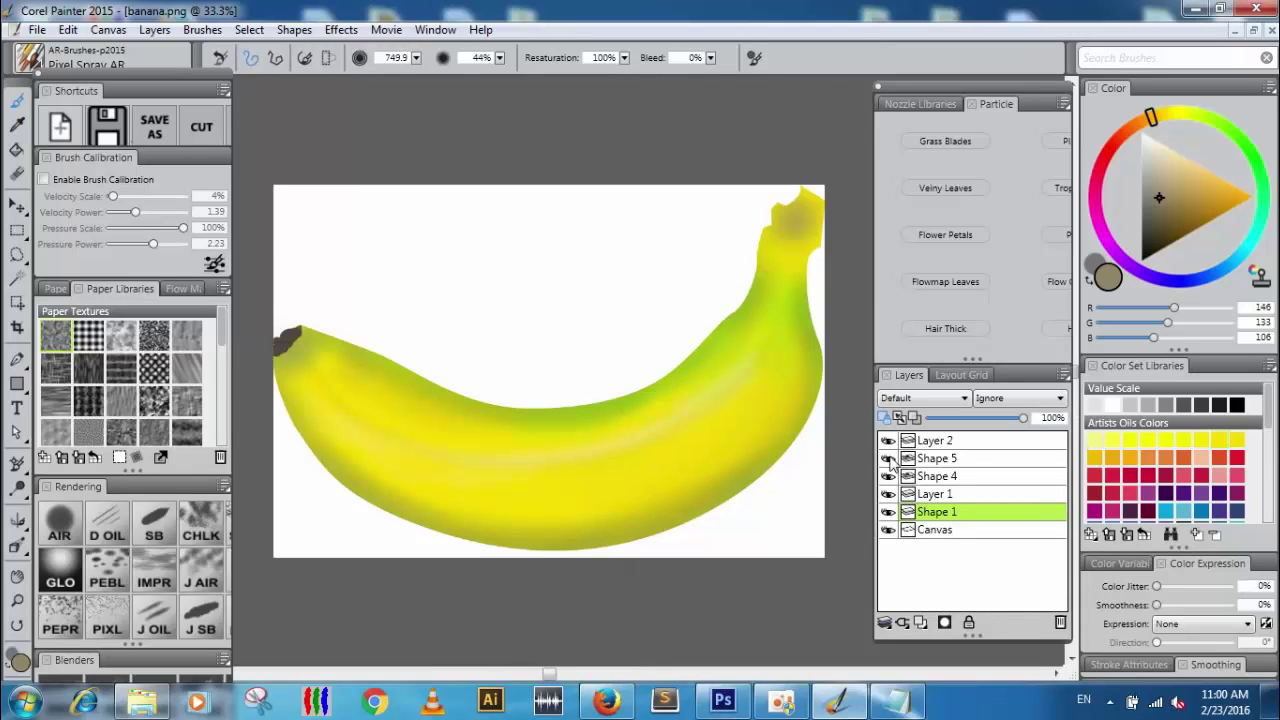
left_click(888, 512)
left_click(888, 512)
key("space")
left_click_drag(640, 328, 573, 334)
left_click(88, 430)
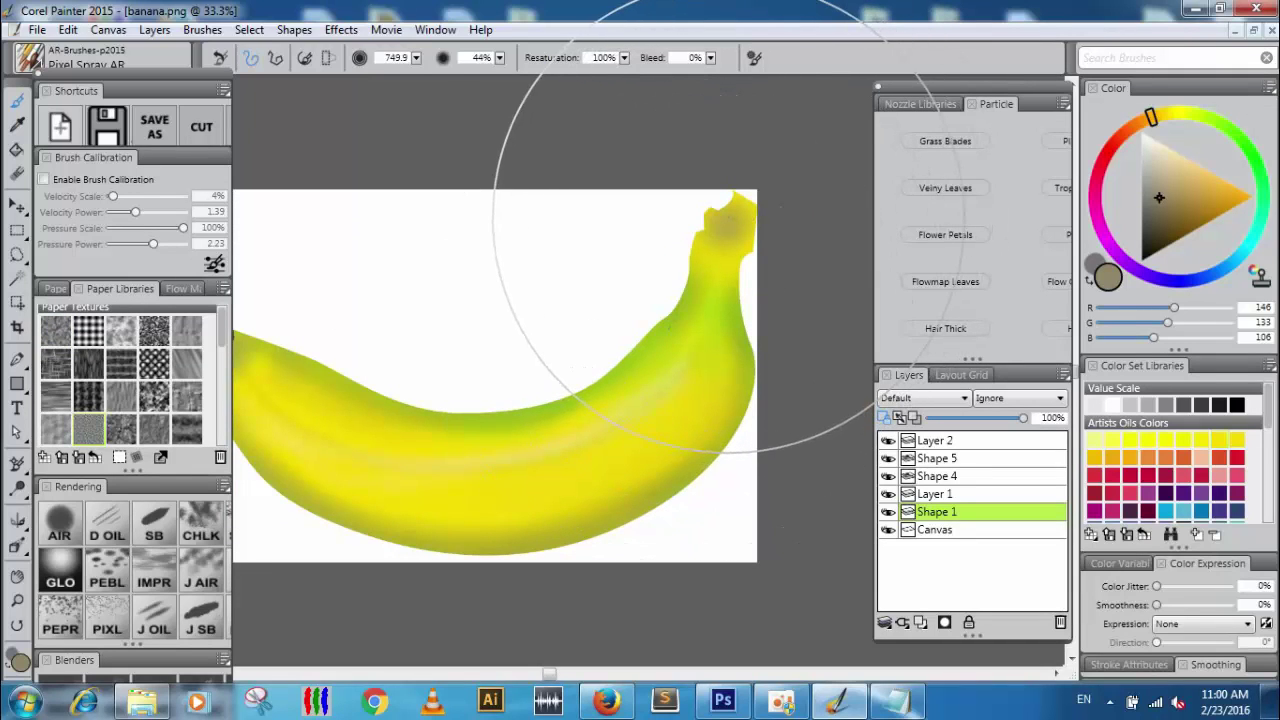
Set the Smooth Scratchboard brush to size 2.0 and add a new layer directly above Shape 1
left_click(158, 524)
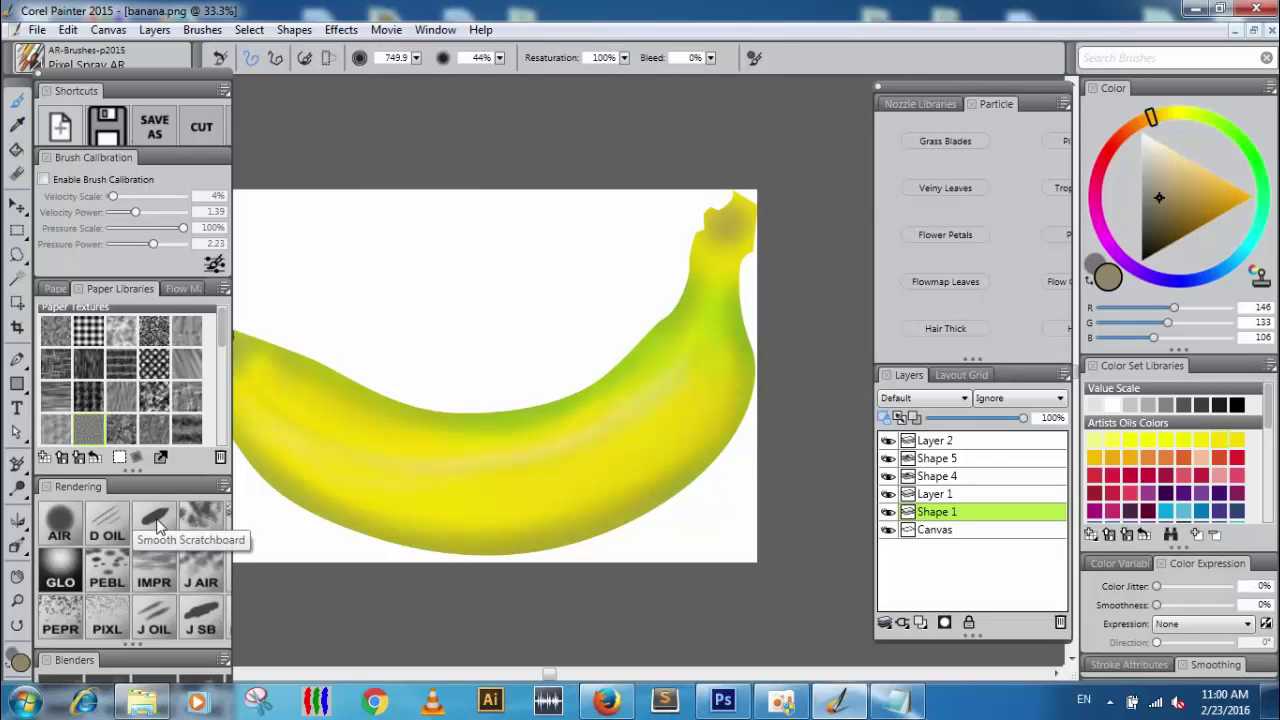
left_click_drag(590, 272, 568, 277)
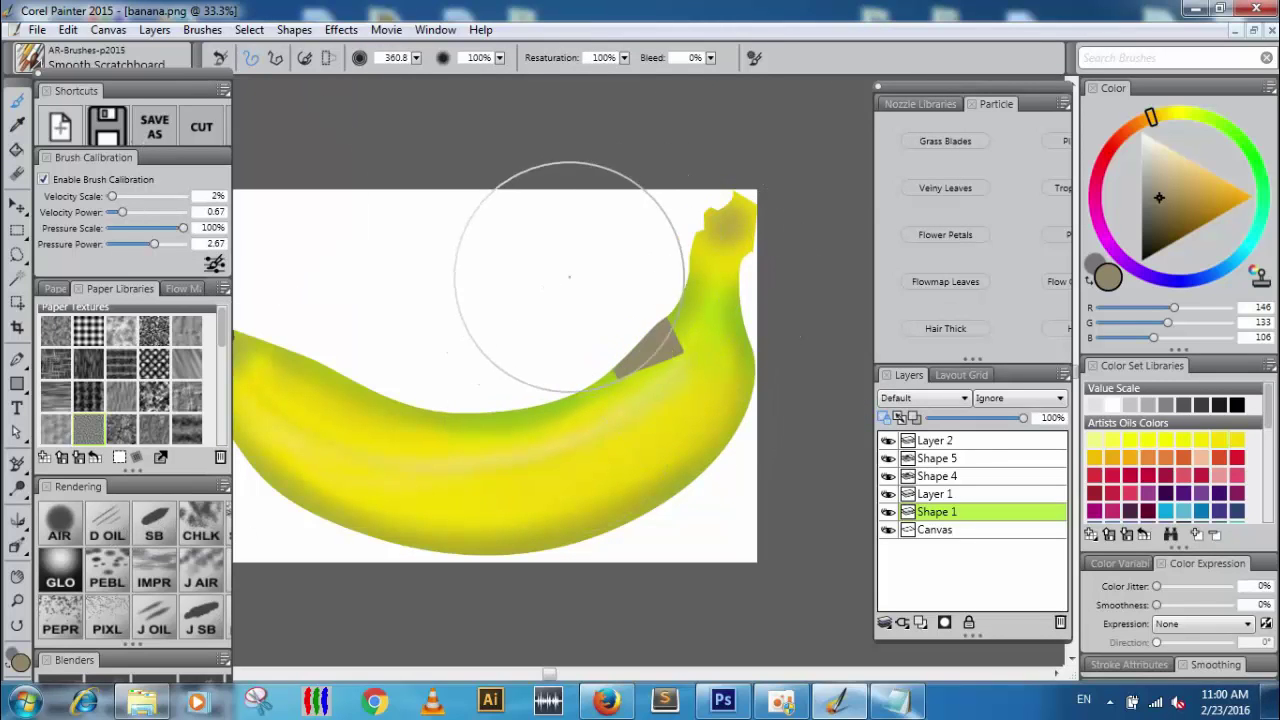
key("ctrl+z")
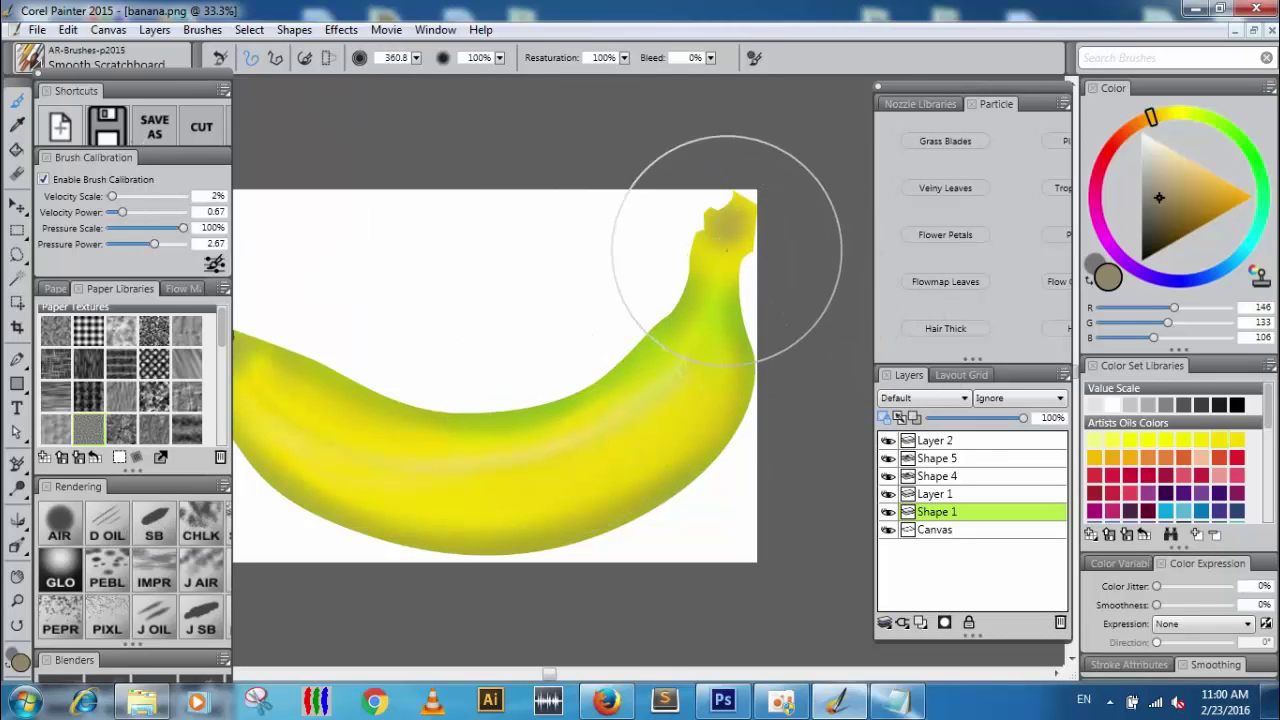
left_click(416, 58)
left_click(371, 73)
key("ctrl+shift+n")
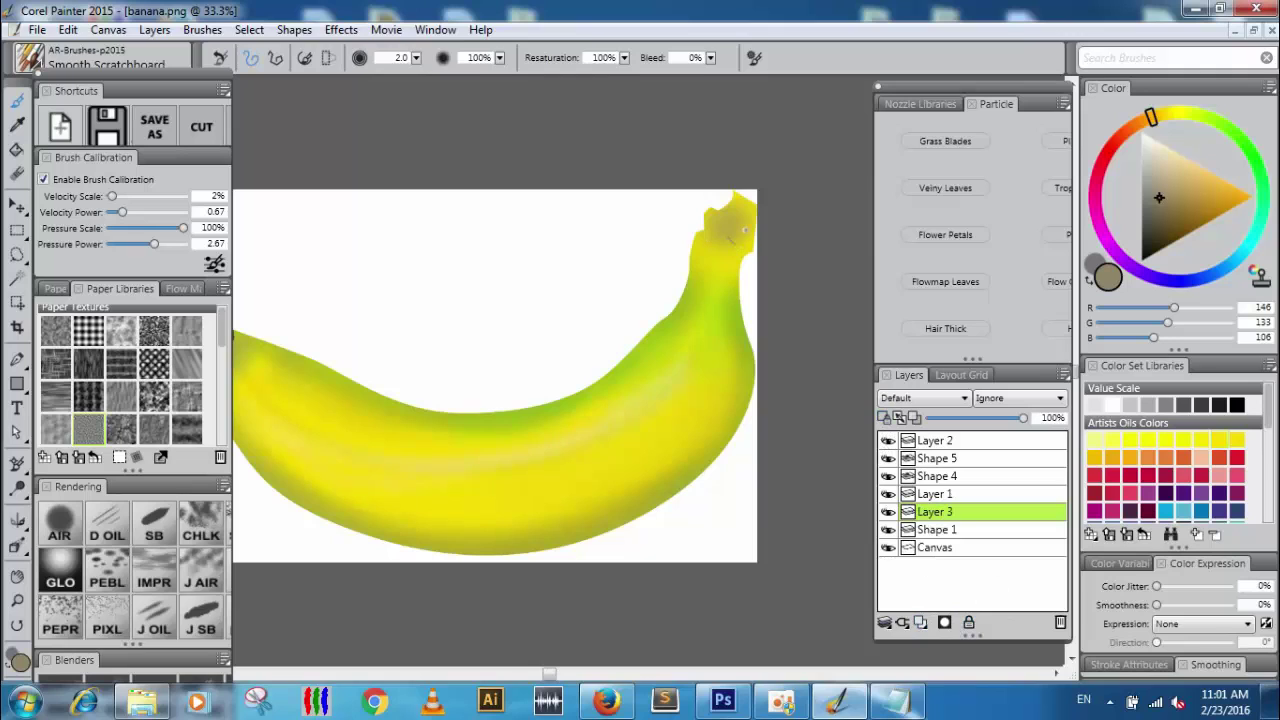
left_click(416, 59)
left_click(455, 70)
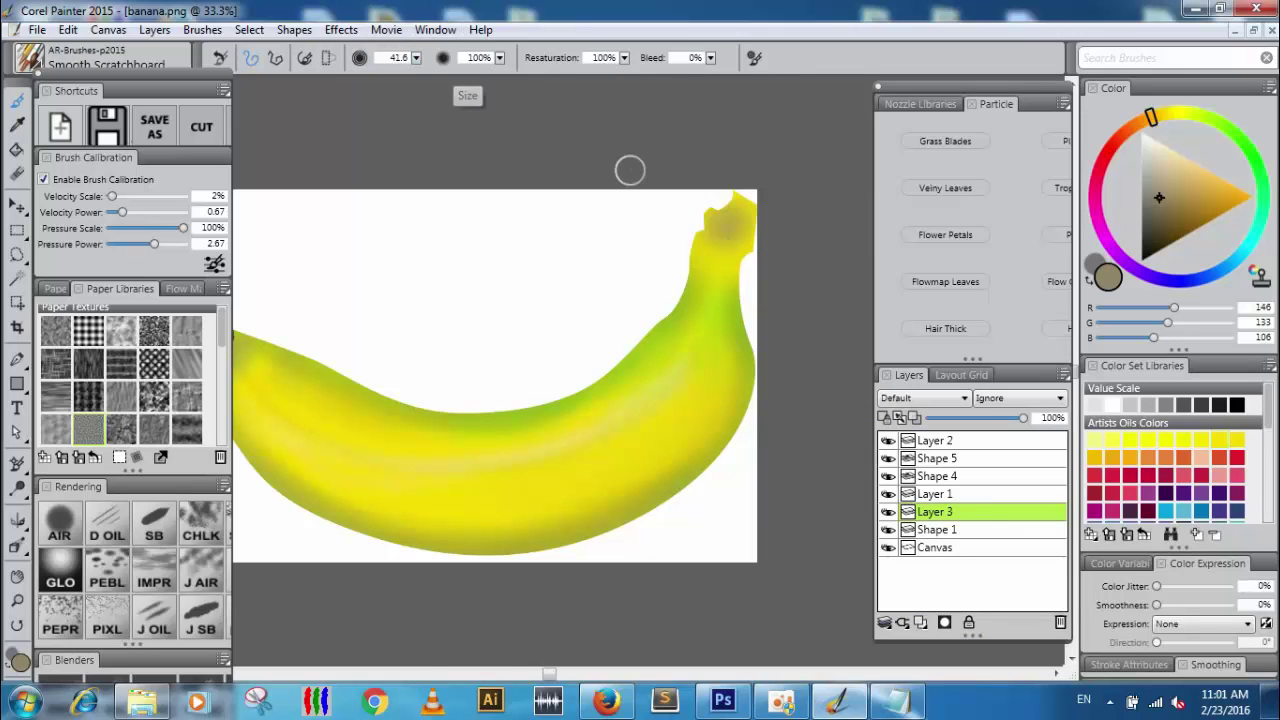
key("ctrl+z")
left_click(416, 59)
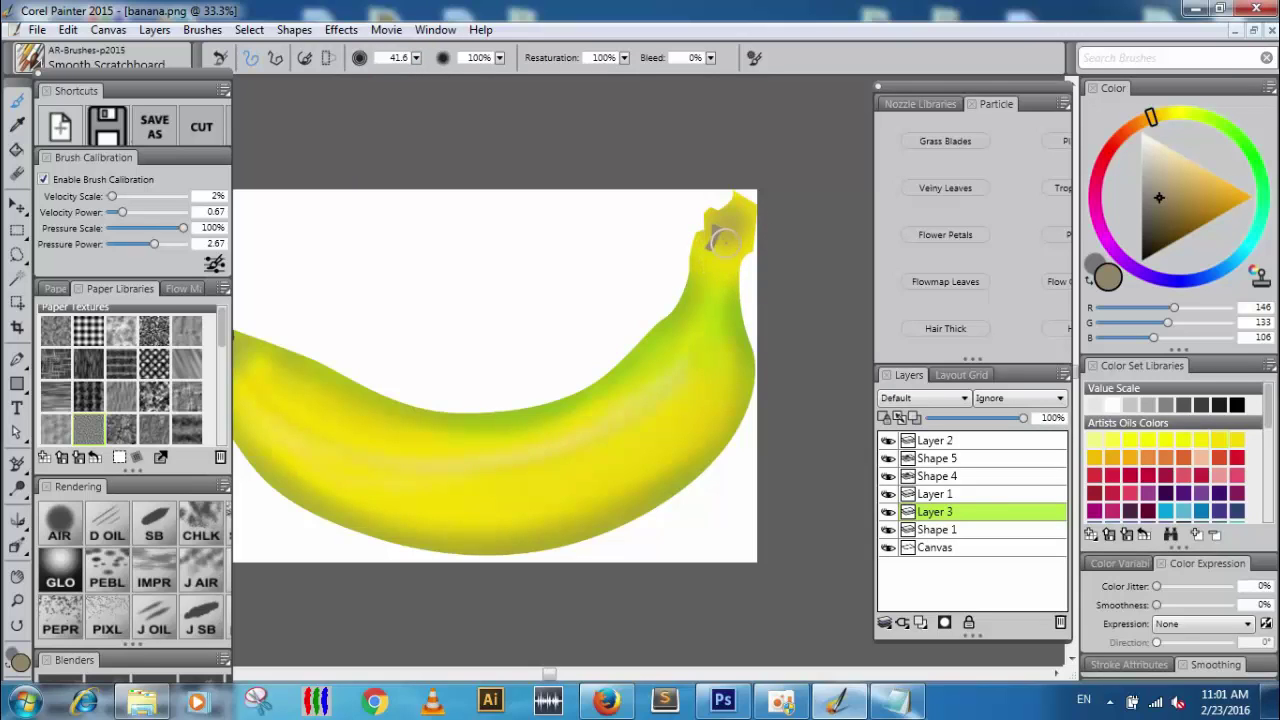
Outline the stem's upper end in brown (R 163, G 121, B 33) with Smooth Scratchboard at size 5.5, and fill it at size 21.5
left_click_drag(1185, 189, 1203, 212)
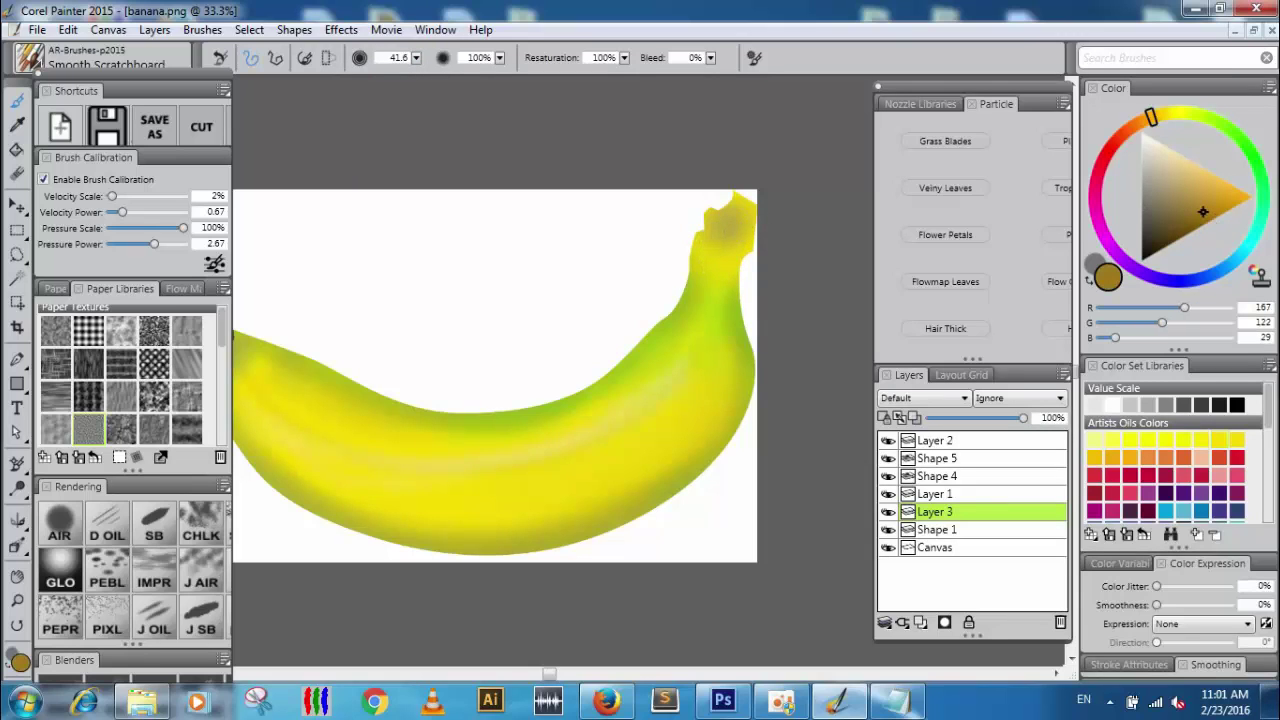
key("ctrl+z")
left_click(416, 58)
left_click(402, 76)
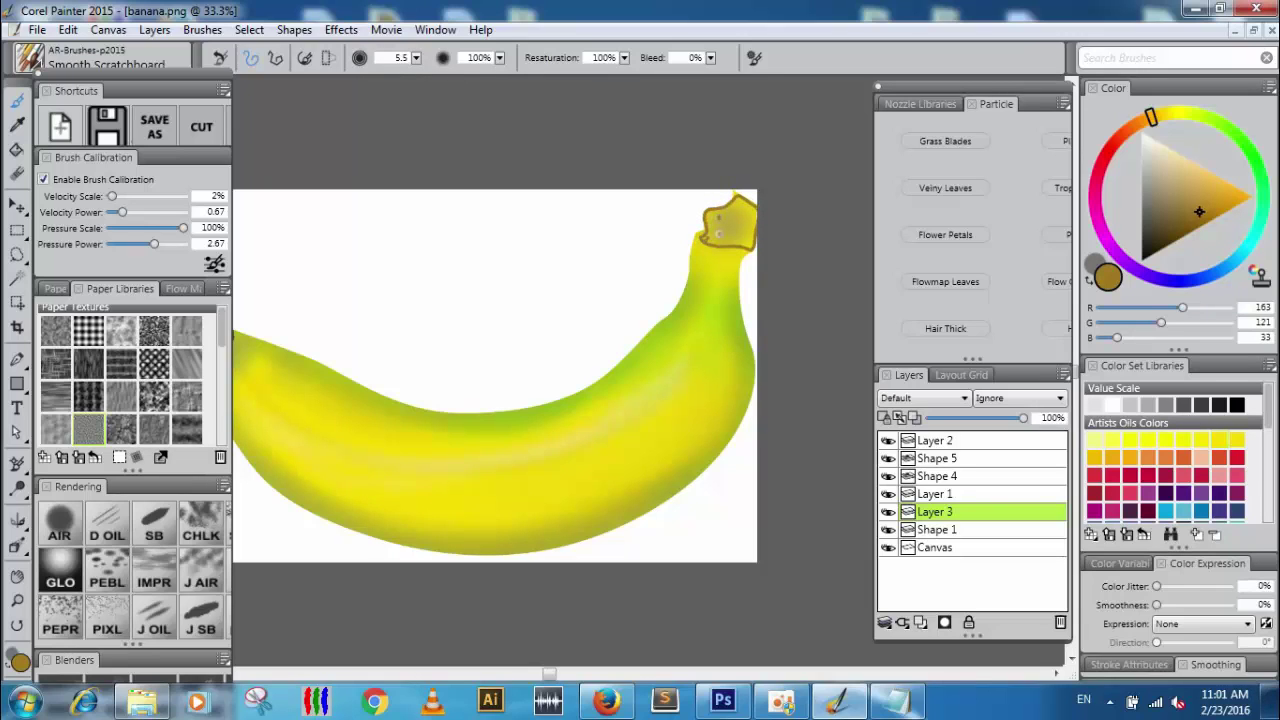
left_click(416, 57)
left_click(386, 78)
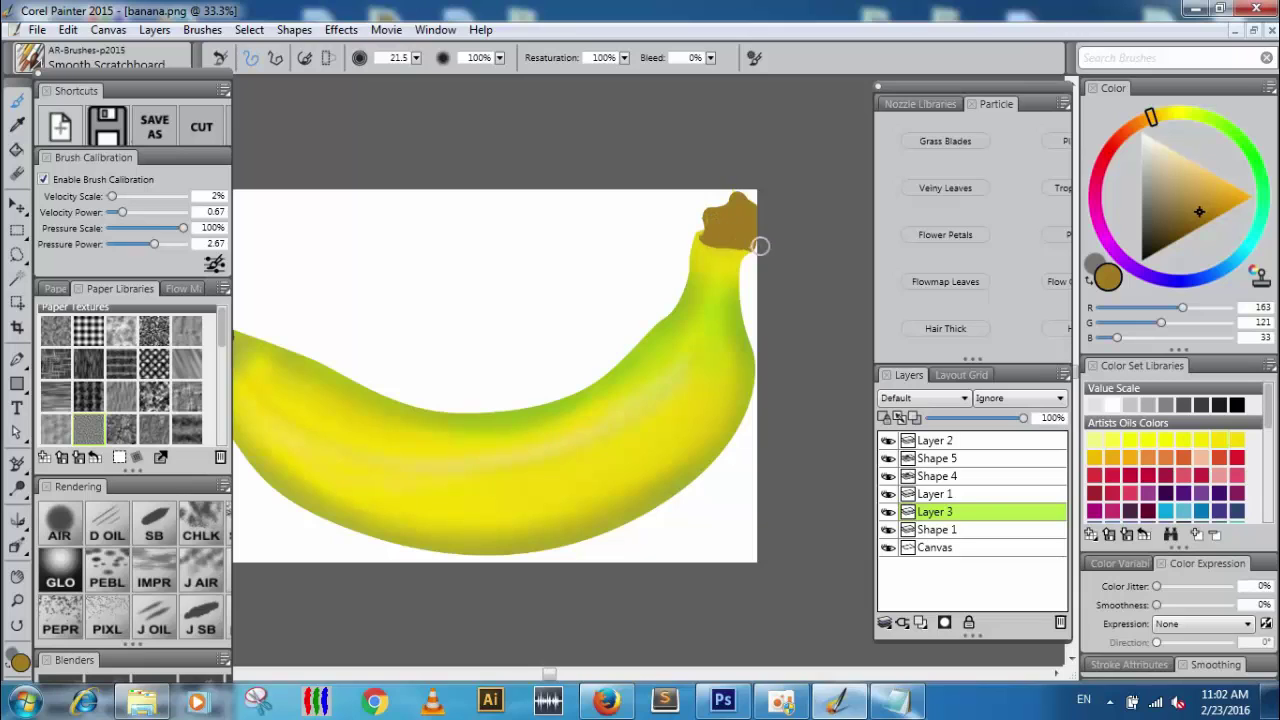
Preserve Layer 3's transparency and airbrush the stem end in pale tan (R 235, G 200, B 127) and orange (R 250, G 179, B 30)
left_click(1188, 169)
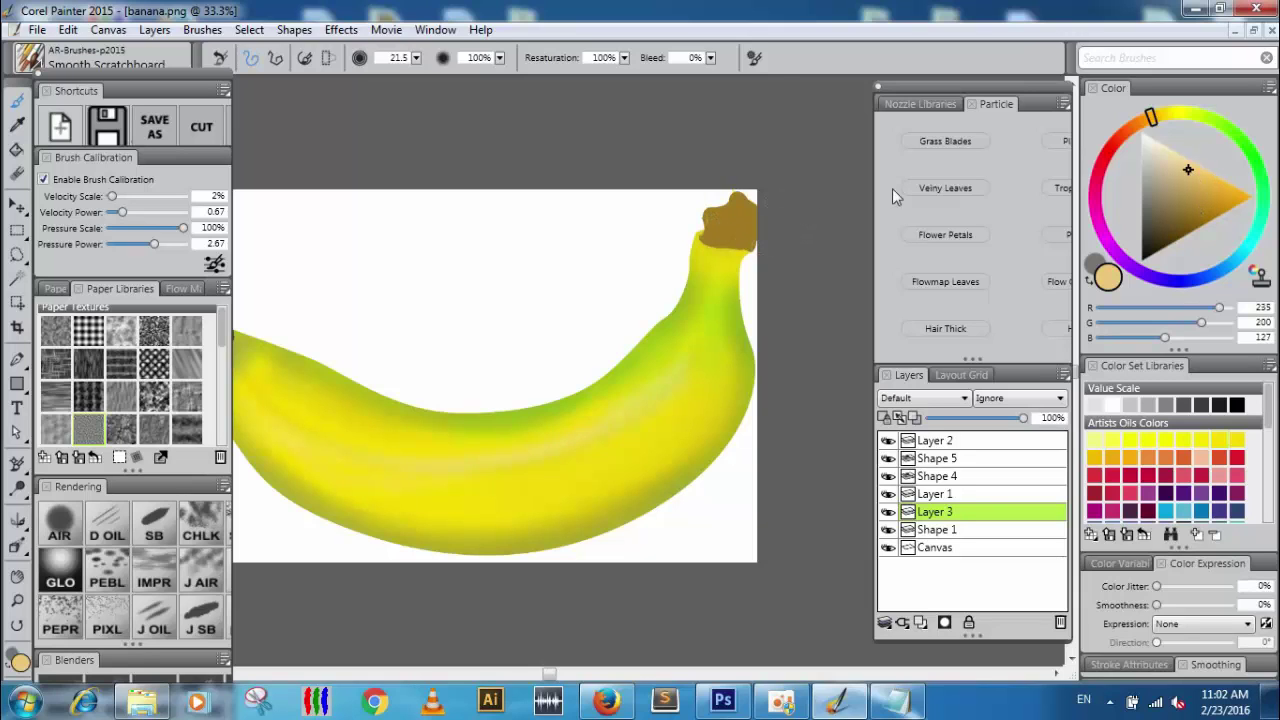
key("ctrl+z")
left_click(74, 521)
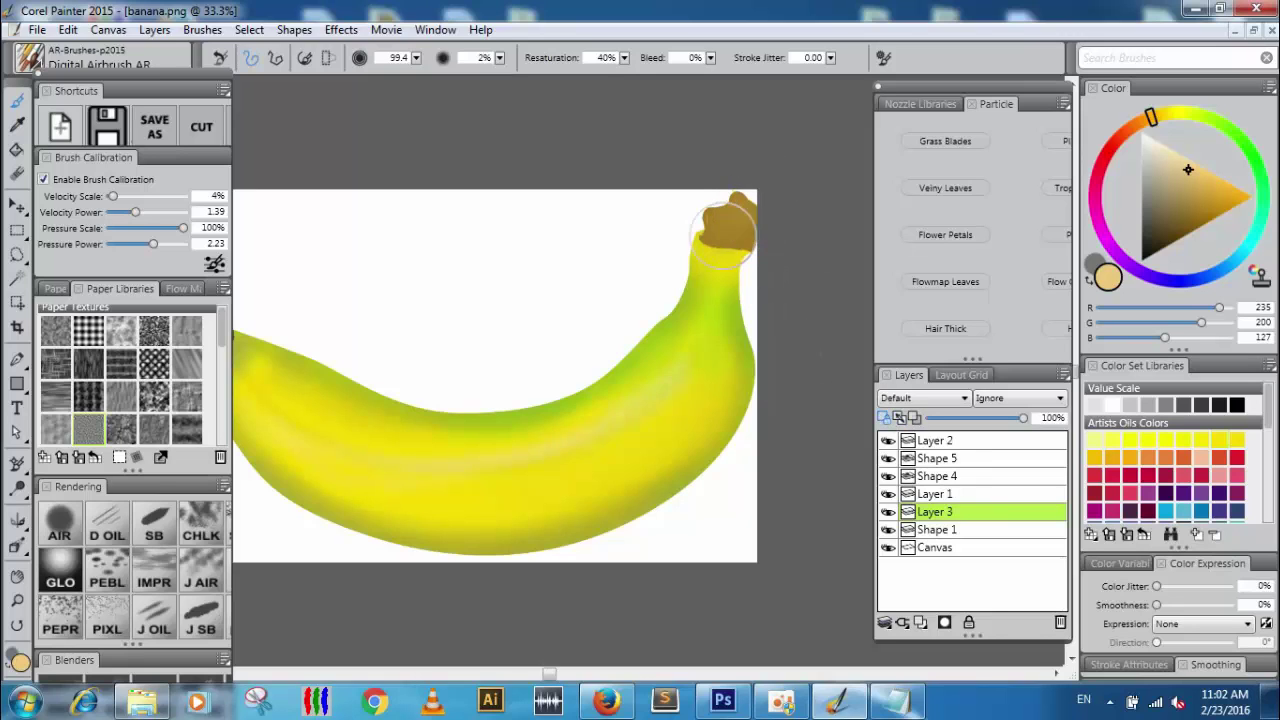
mouse_move(740, 205)
left_mouse_down()
mouse_move(731, 183)
mouse_move(717, 206)
mouse_move(740, 215)
left_mouse_up()
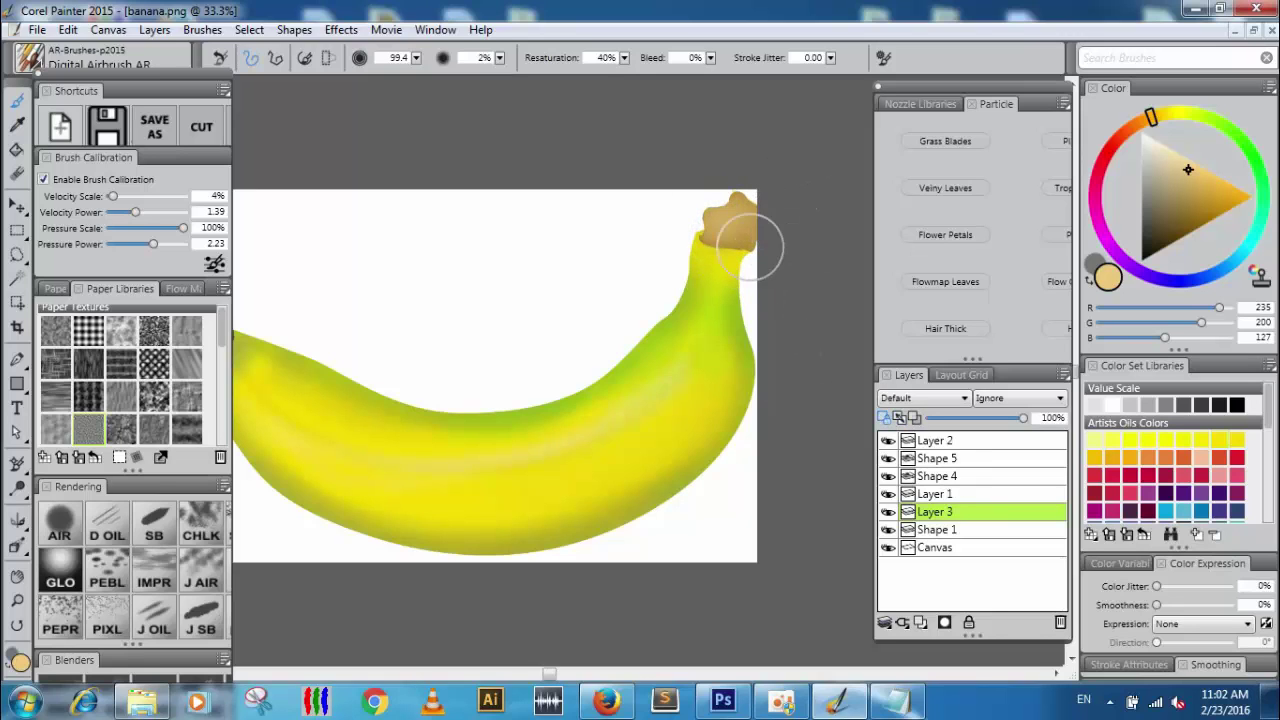
mouse_move(1144, 156)
left_mouse_down()
mouse_move(1176, 185)
mouse_move(1181, 214)
left_mouse_up()
left_click(1237, 190)
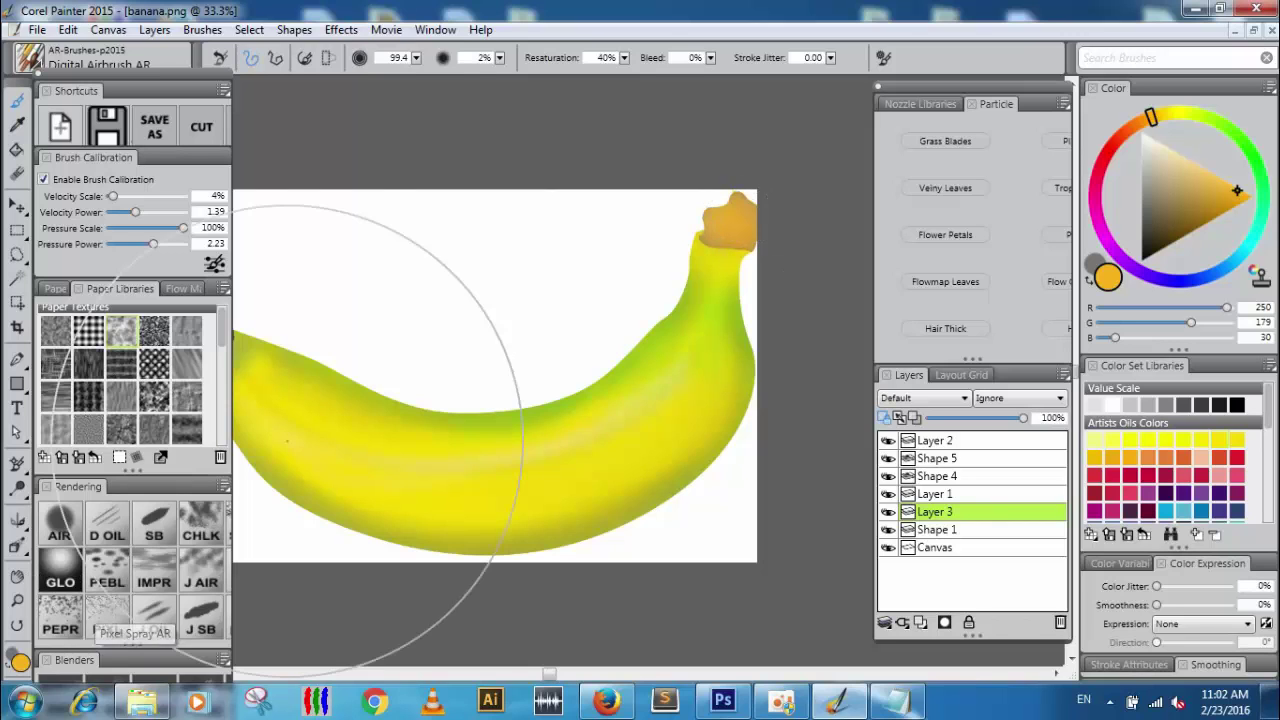
left_click(60, 620)
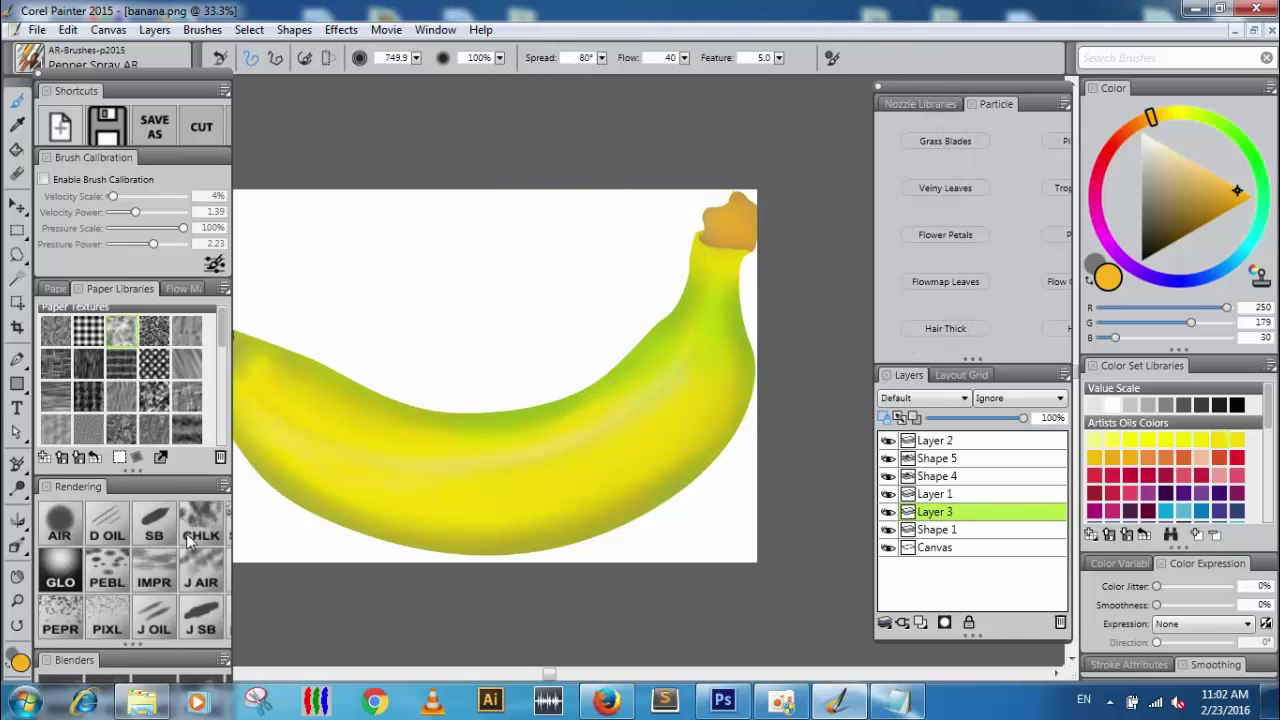
key("ctrl+plus")
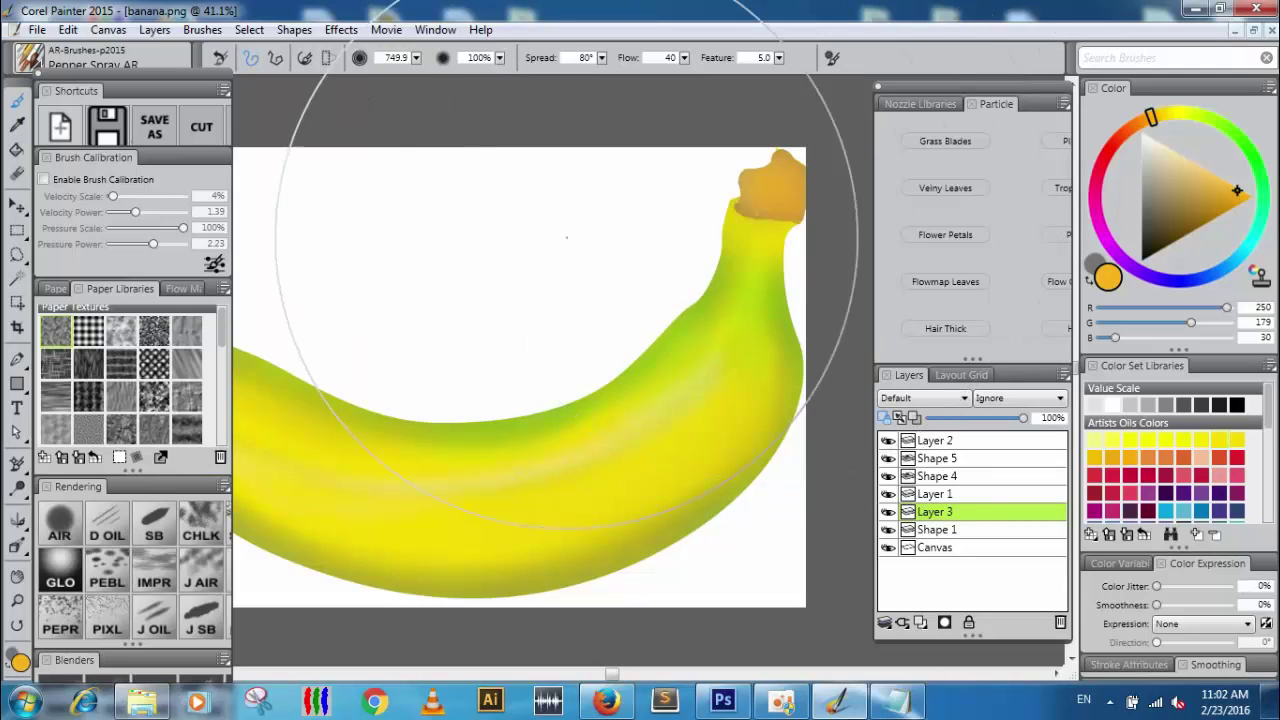
left_click(86, 396)
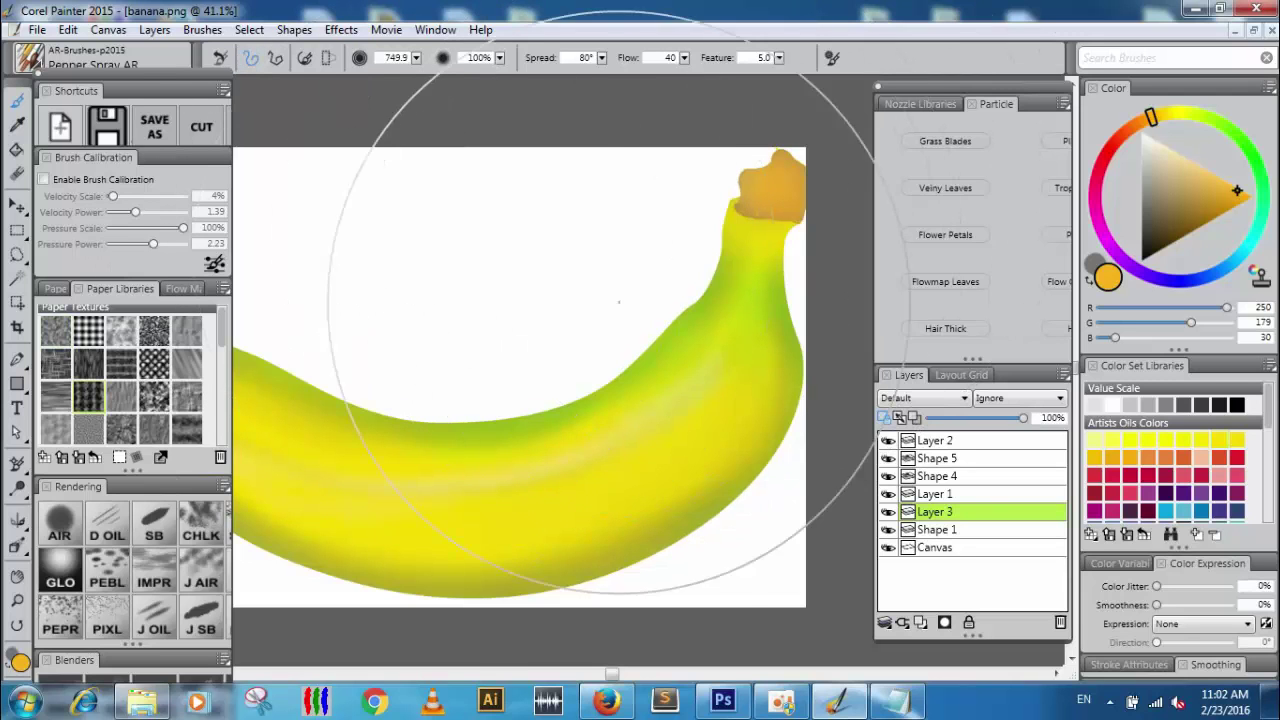
left_click_drag(686, 383, 486, 531)
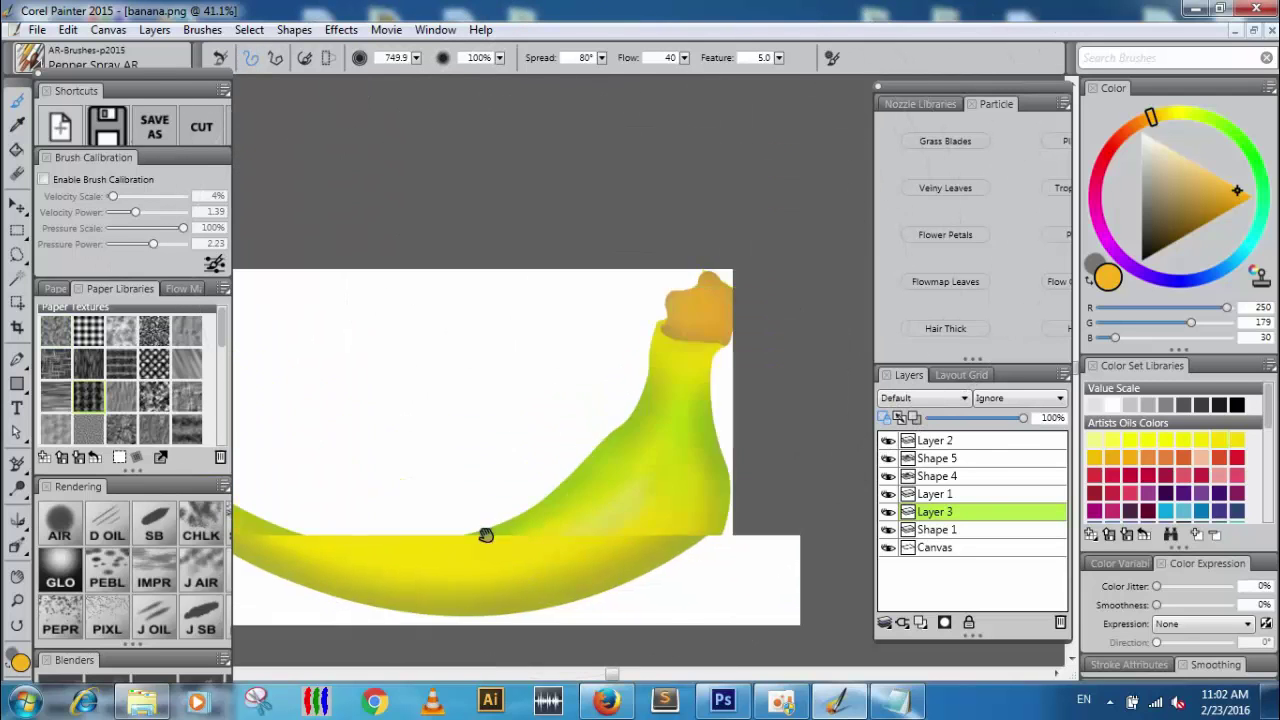
Add orange Smooth Scratchboard strokes to the stem end and shade its edges in dark brown (R 101, G 80, B 37) with the Digital Airbrush
left_click(155, 520)
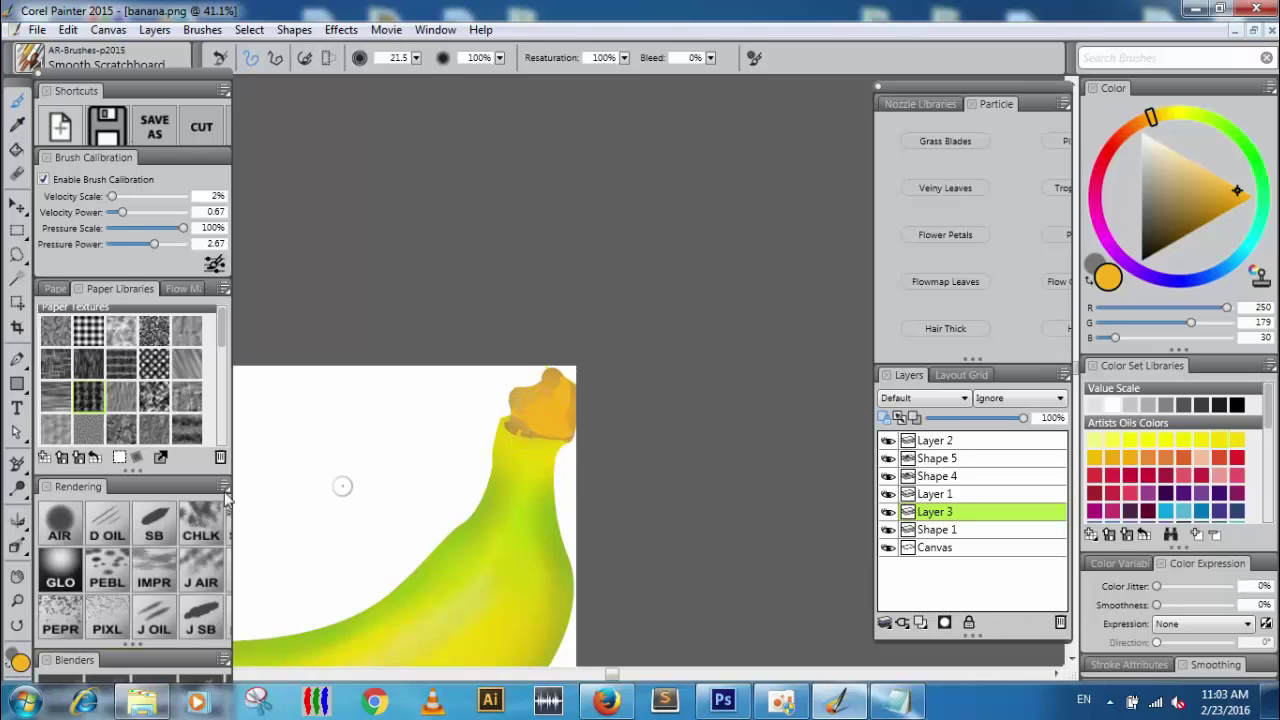
mouse_move(1199, 190)
left_mouse_down()
mouse_move(1152, 212)
mouse_move(1171, 215)
mouse_move(1166, 235)
left_mouse_up()
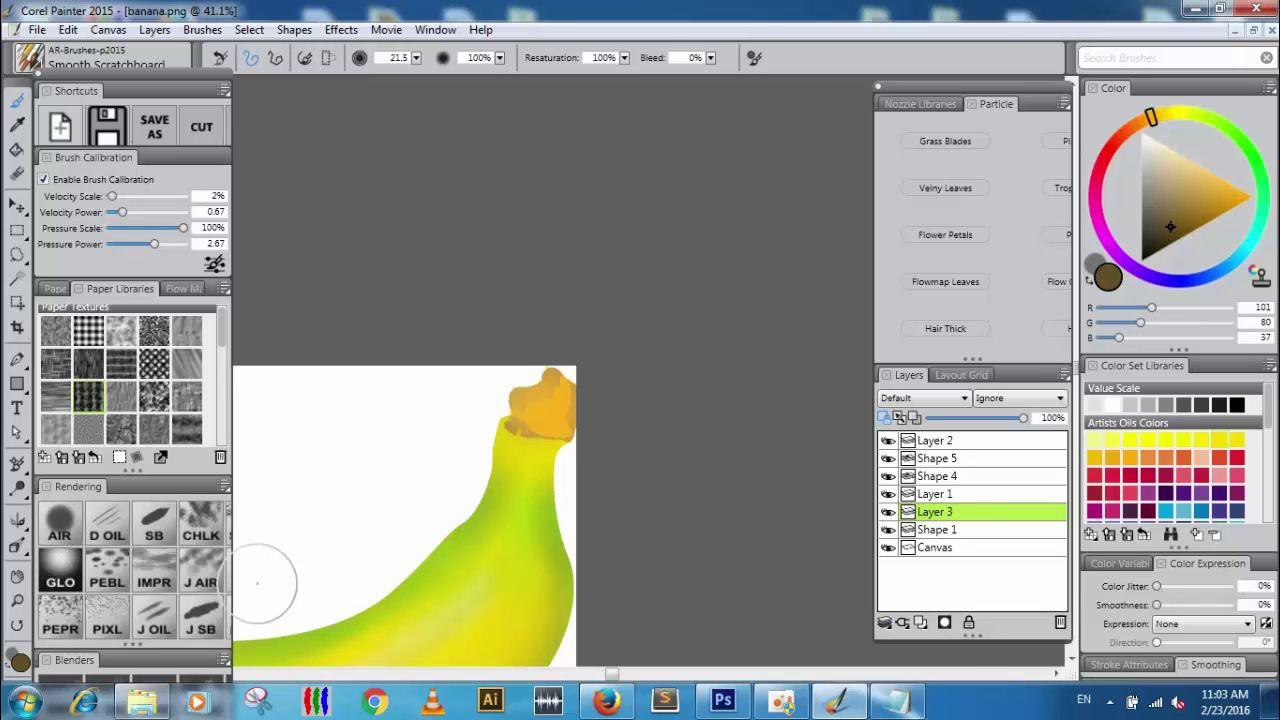
mouse_move(560, 357)
left_mouse_down()
mouse_move(486, 419)
mouse_move(510, 394)
left_mouse_up()
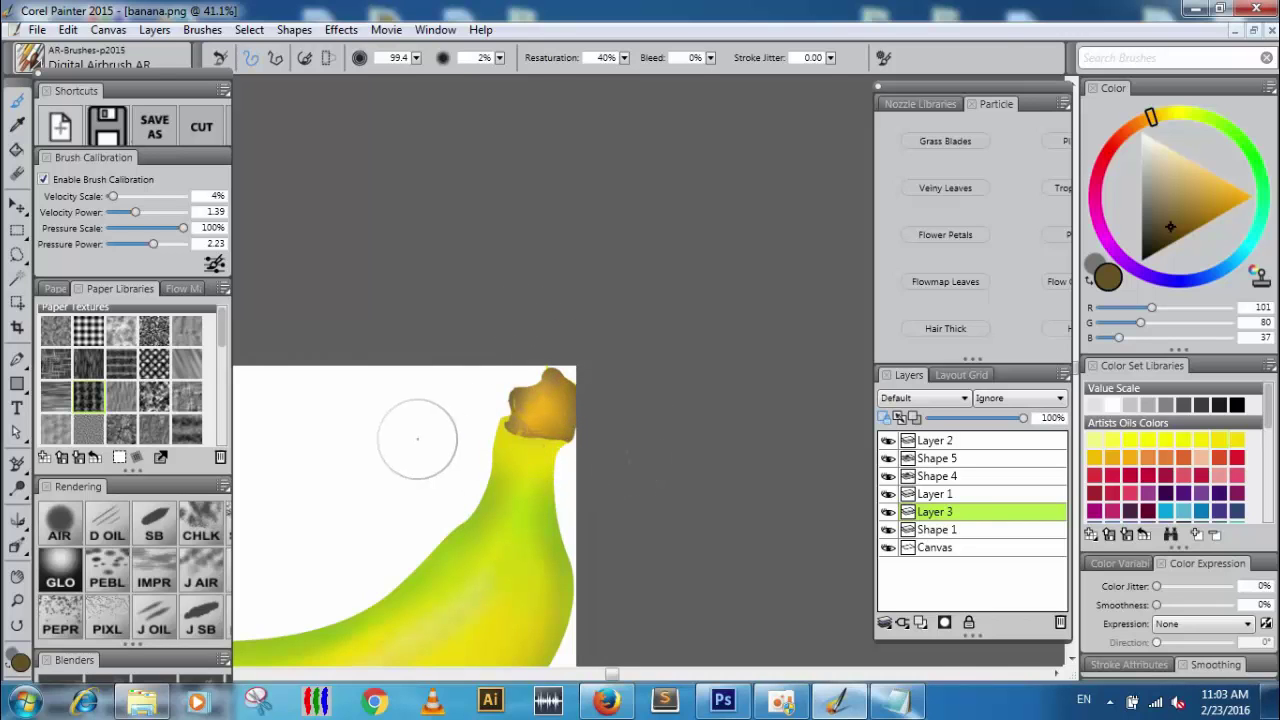
Examine the whole banana painting at a reduced size to judge the stem end and shading
key("ctrl+minus")
key("ctrl+minus")
key("ctrl+minus")
key("ctrl+minus")
key("ctrl+minus")
key("ctrl+plus")
key("ctrl+plus")
key("ctrl+plus")
key("ctrl+plus")
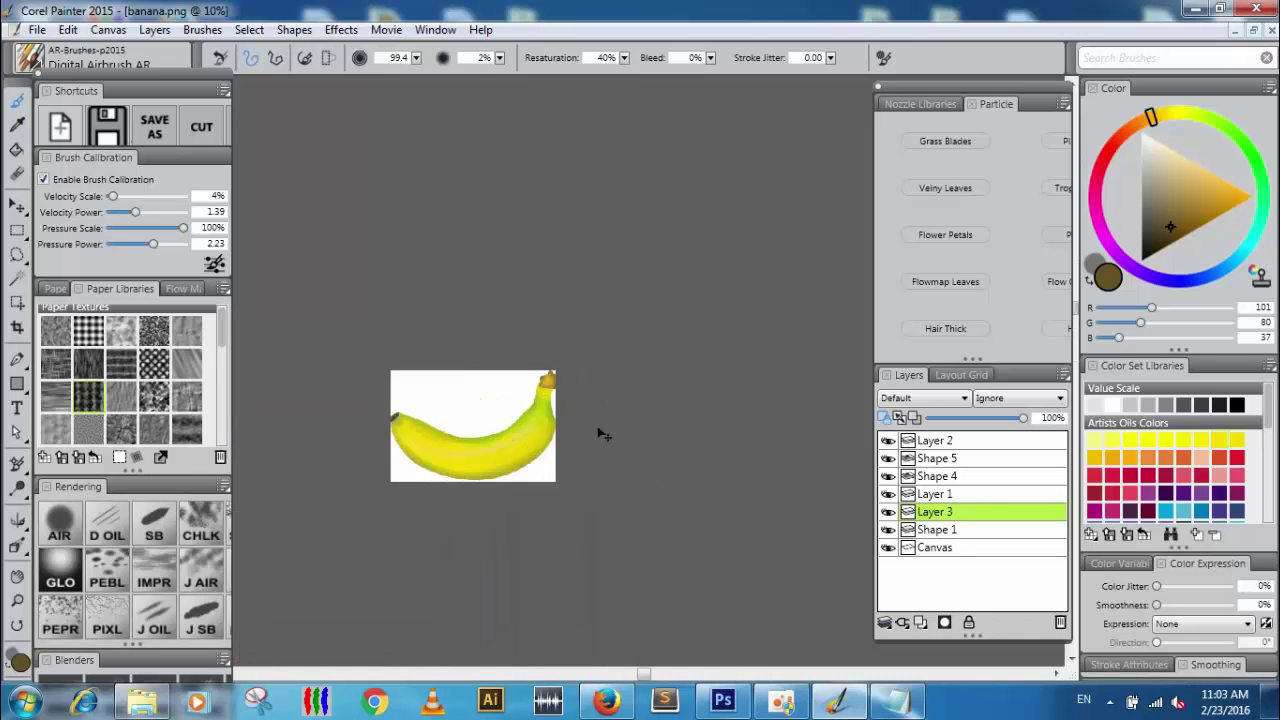
left_click_drag(484, 441, 720, 223)
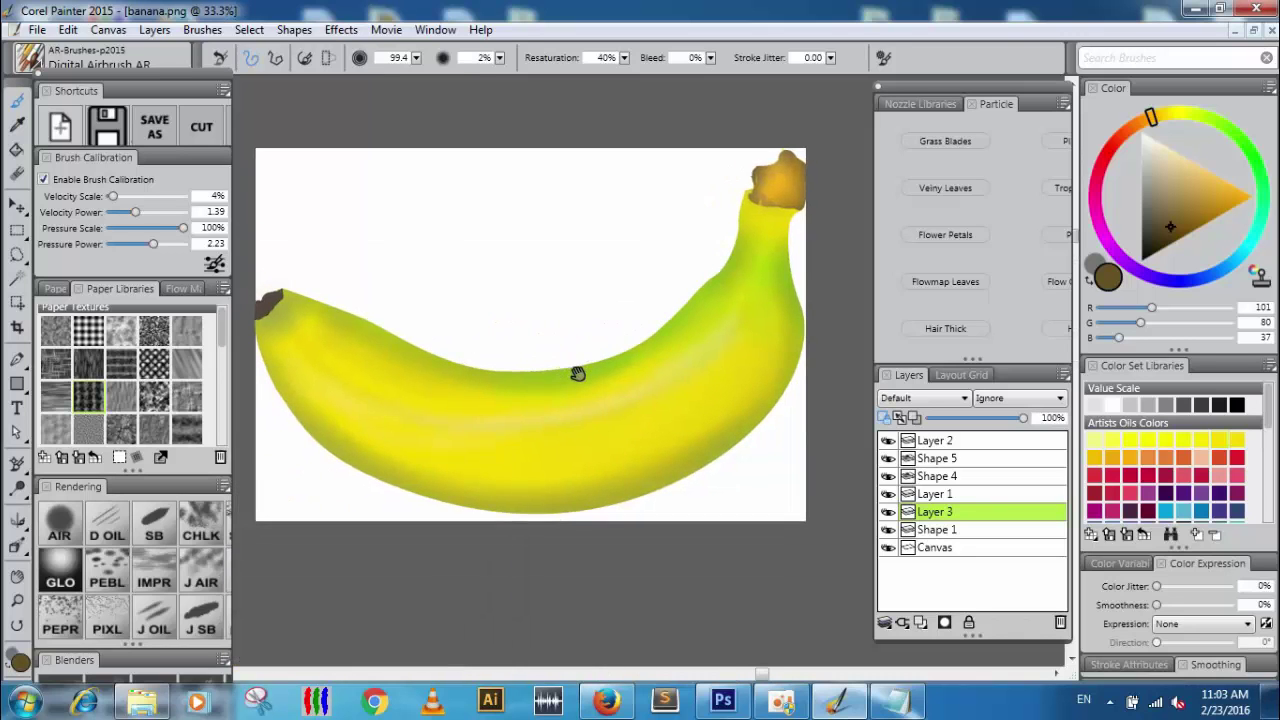
Make Shape 1 active and brighten the middle of the banana's body along its length with the Glow AR brush at size 245.9
left_click(940, 530)
left_click(888, 530)
left_click(888, 530)
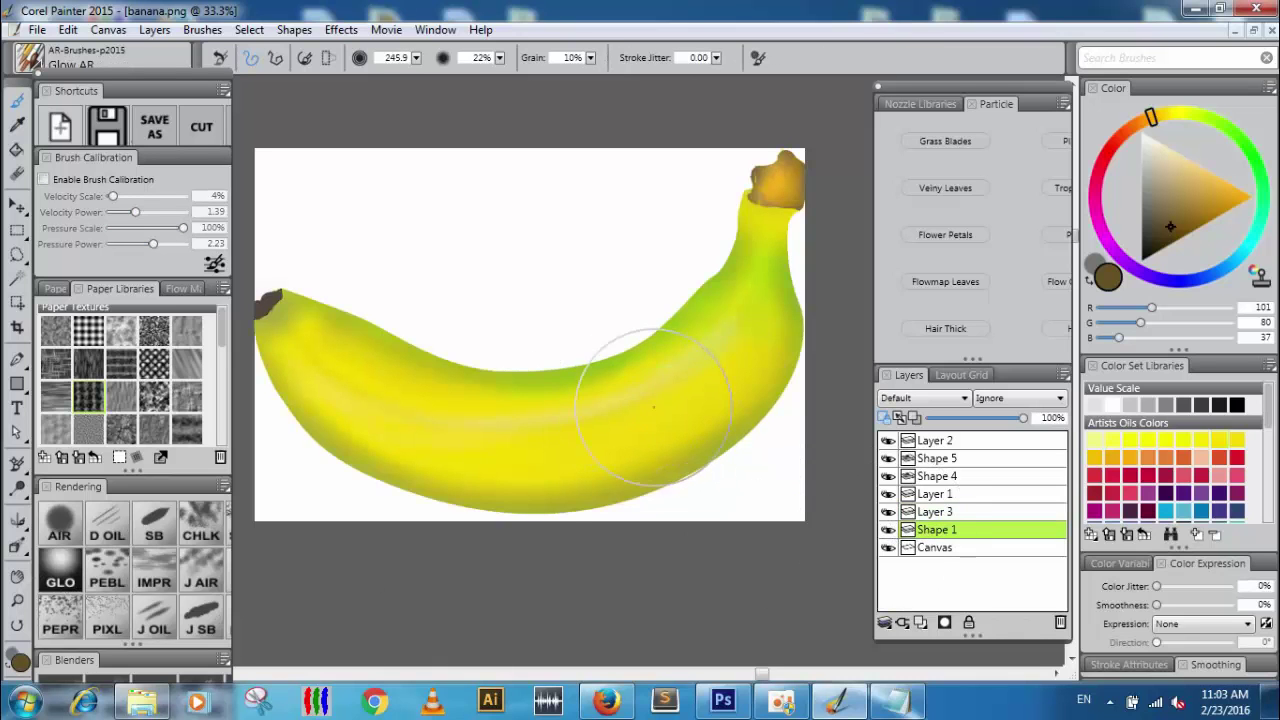
mouse_move(750, 351)
left_mouse_down()
mouse_move(702, 388)
mouse_move(542, 453)
mouse_move(395, 447)
mouse_move(640, 365)
mouse_move(722, 362)
mouse_move(636, 413)
mouse_move(467, 449)
mouse_move(580, 364)
mouse_move(760, 335)
mouse_move(753, 357)
mouse_move(593, 441)
mouse_move(372, 456)
mouse_move(562, 380)
mouse_move(712, 396)
mouse_move(548, 438)
mouse_move(394, 382)
mouse_move(812, 325)
mouse_move(721, 356)
left_mouse_up()
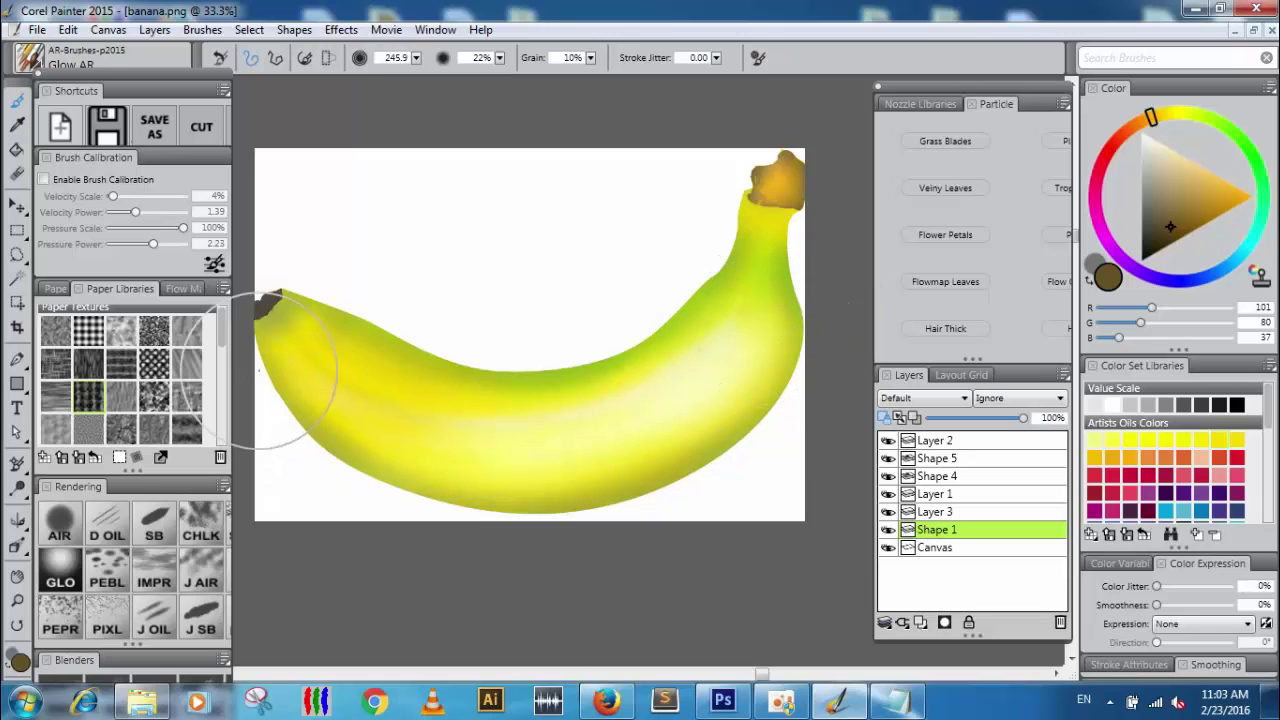
mouse_move(262, 378)
left_mouse_down()
mouse_move(311, 386)
mouse_move(309, 360)
left_mouse_up()
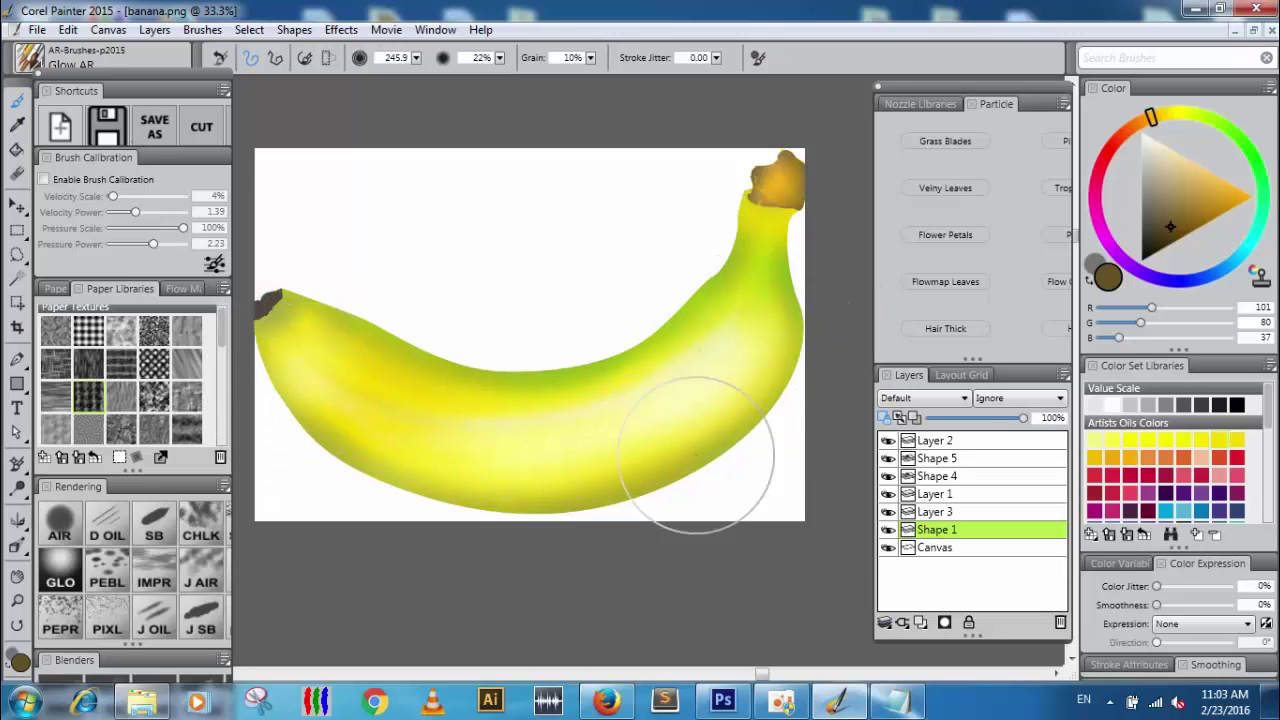
key("ctrl+minus")
key("ctrl+plus")
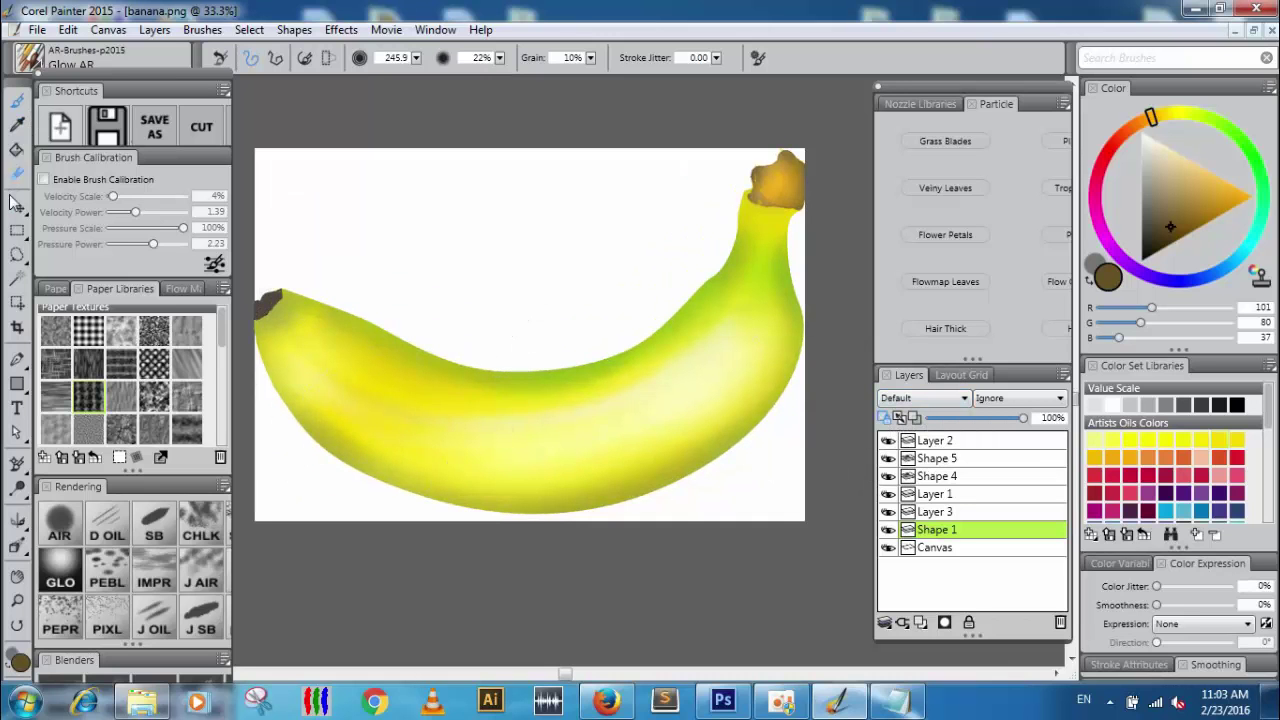
key("f")
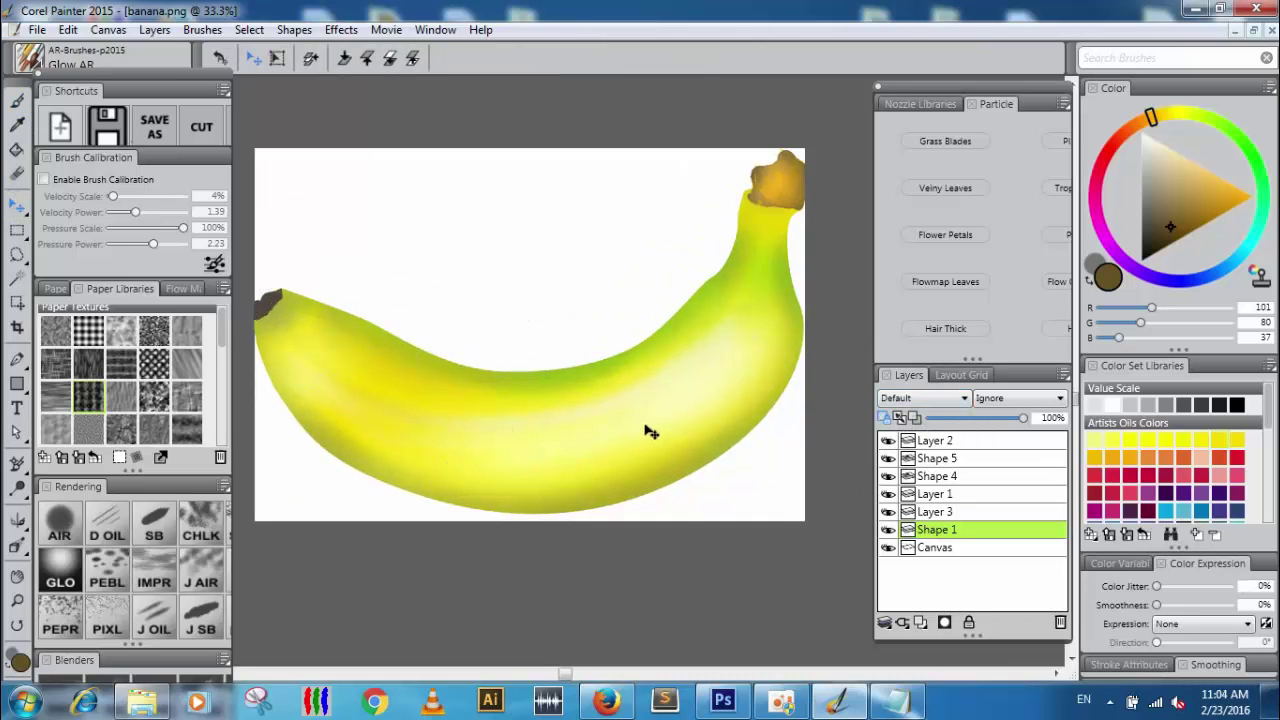
left_click(838, 703)
left_click(838, 703)
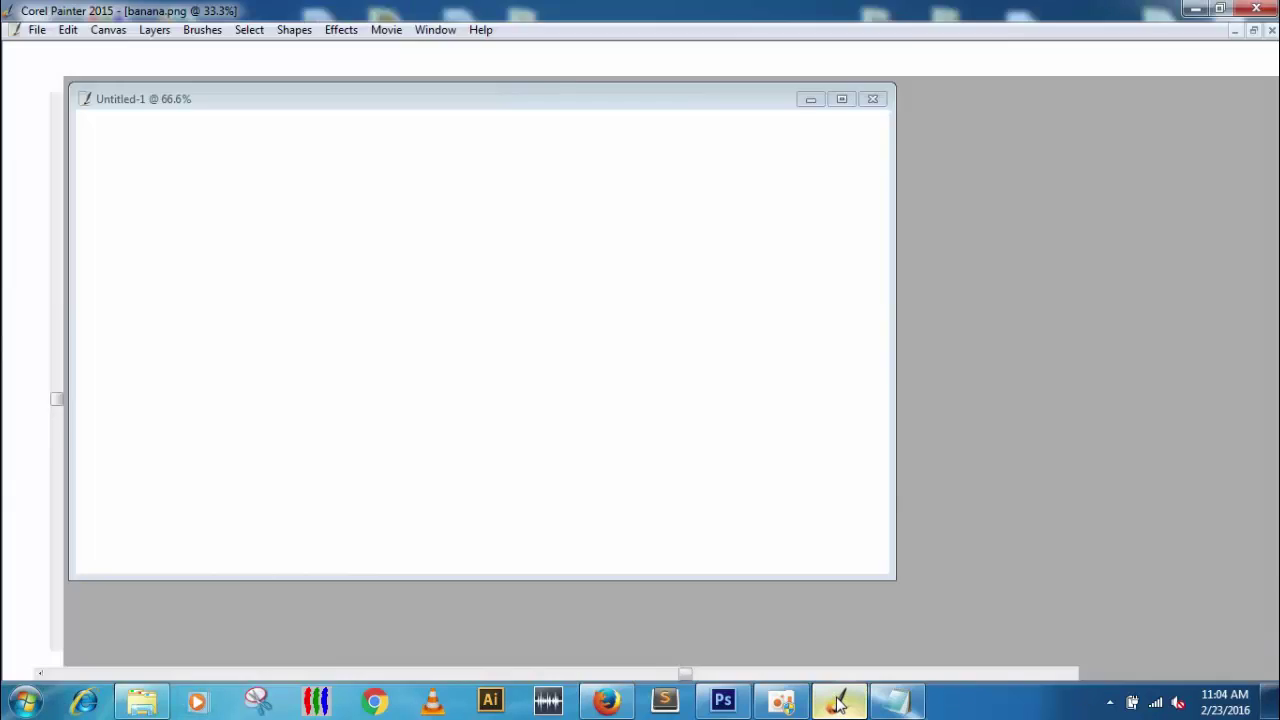
left_click(781, 703)
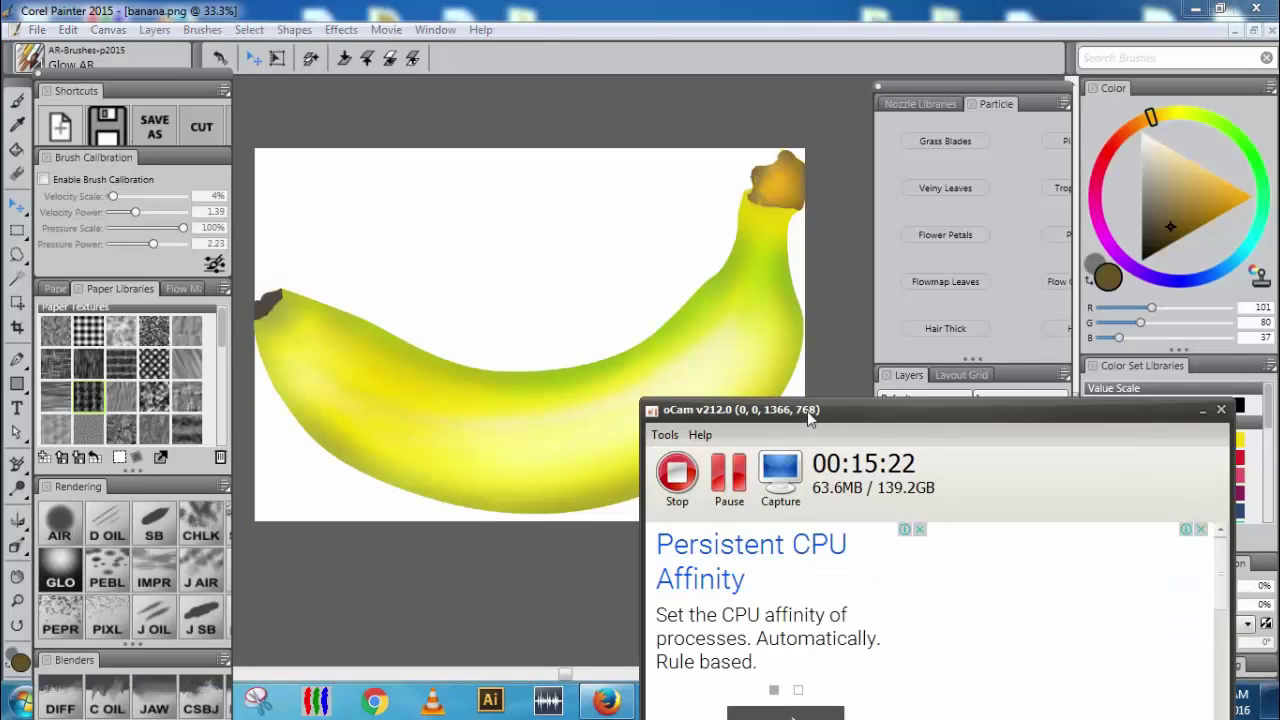
left_click_drag(807, 411, 906, 540)
left_click(830, 610)
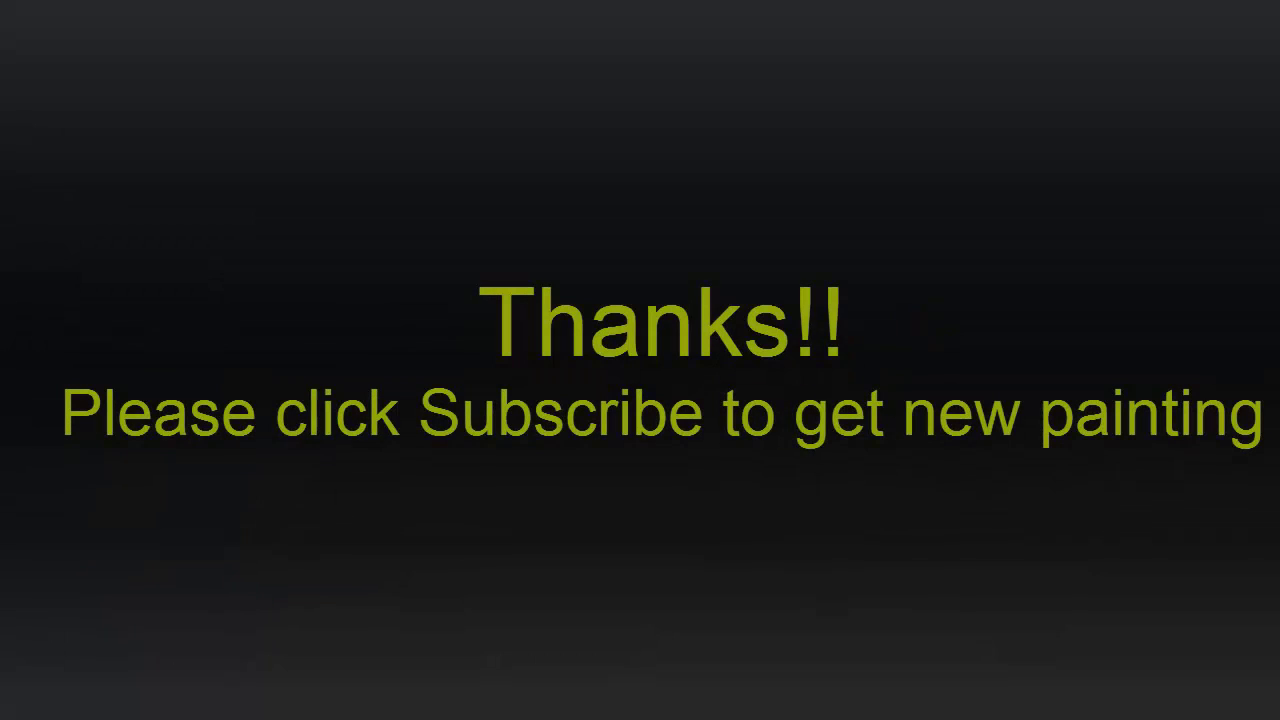